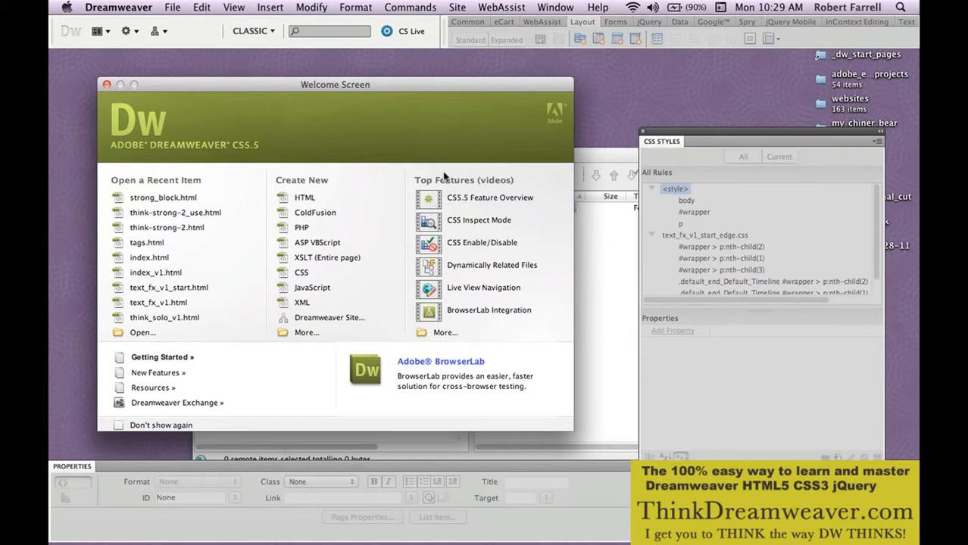
Step: Create a blank HTML page with no preset layout and the XHTML 1.0 Transitional doctype
key("super+n")
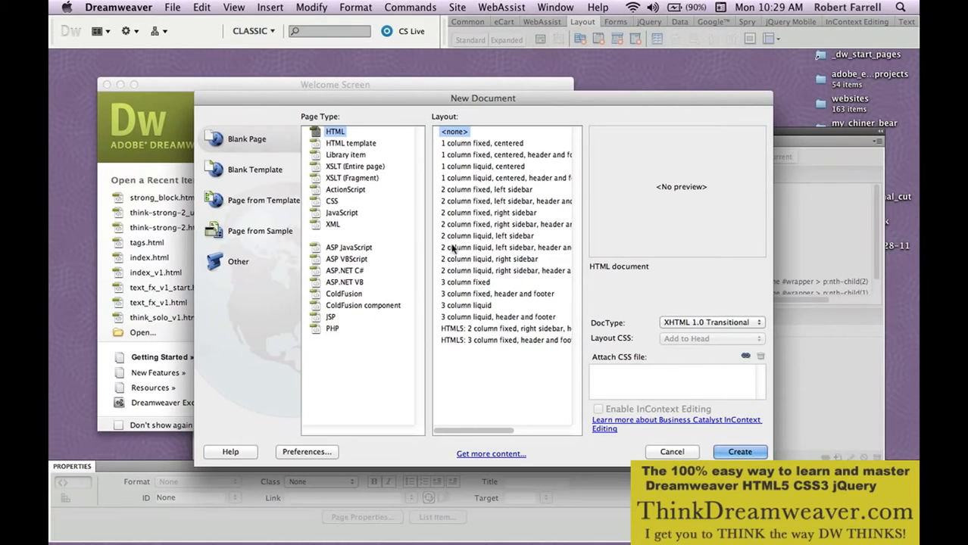
left_click(475, 190)
left_click(475, 167)
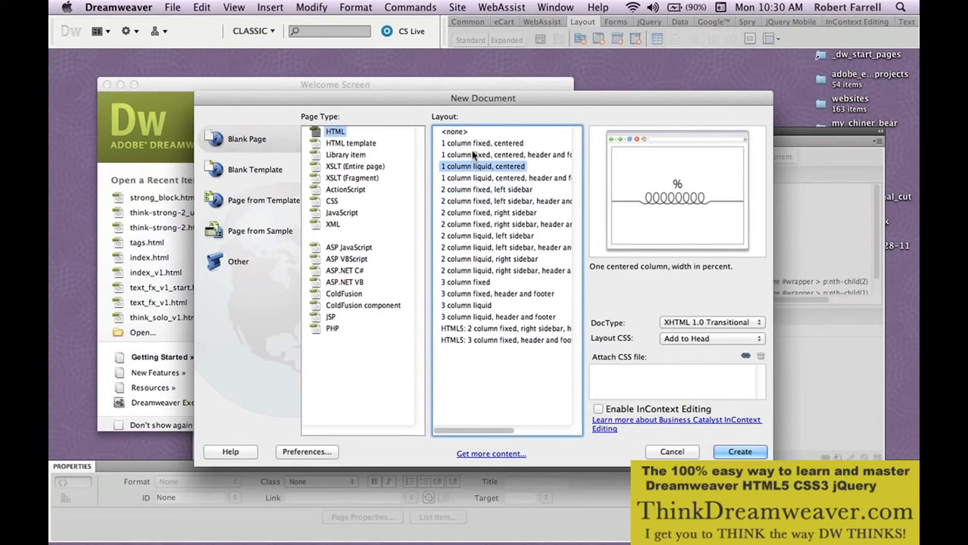
left_click(474, 155)
left_click(473, 144)
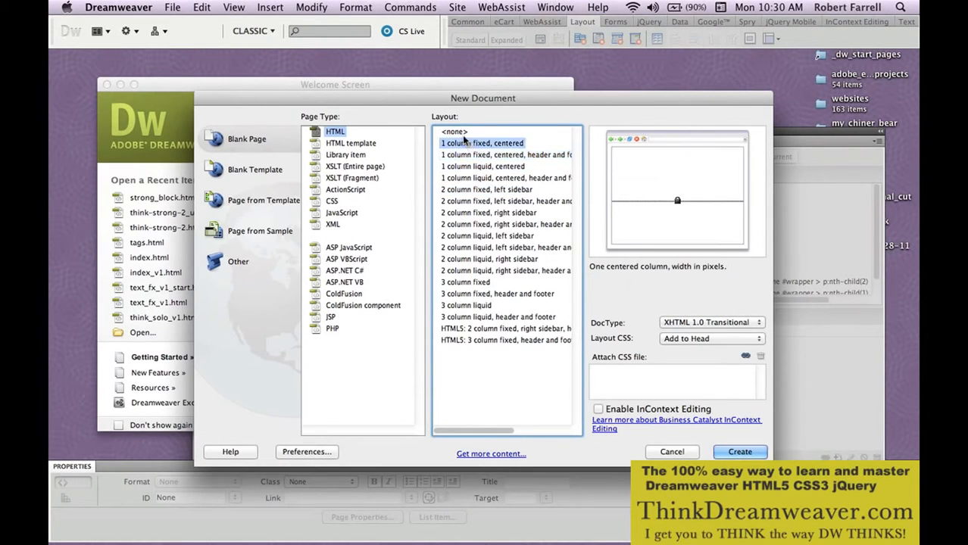
left_click(464, 133)
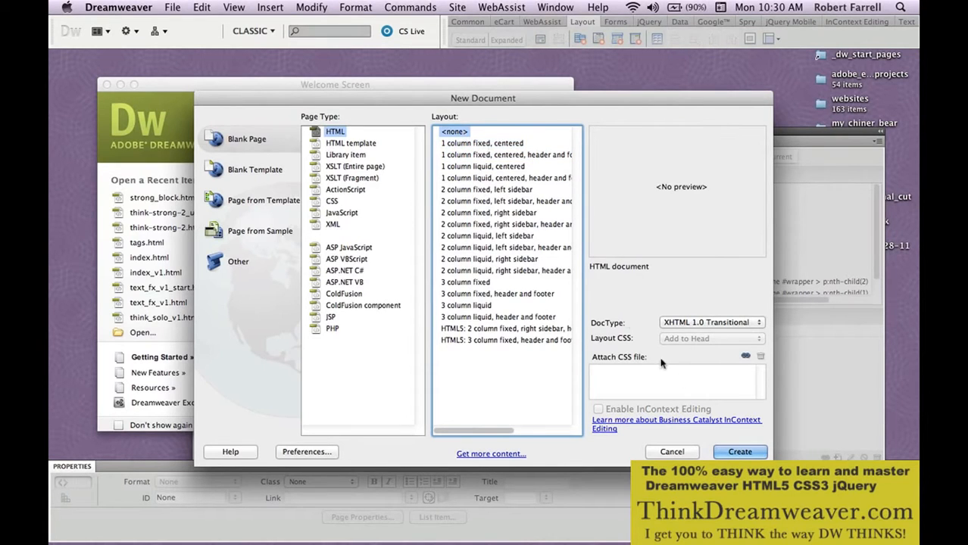
left_click(733, 452)
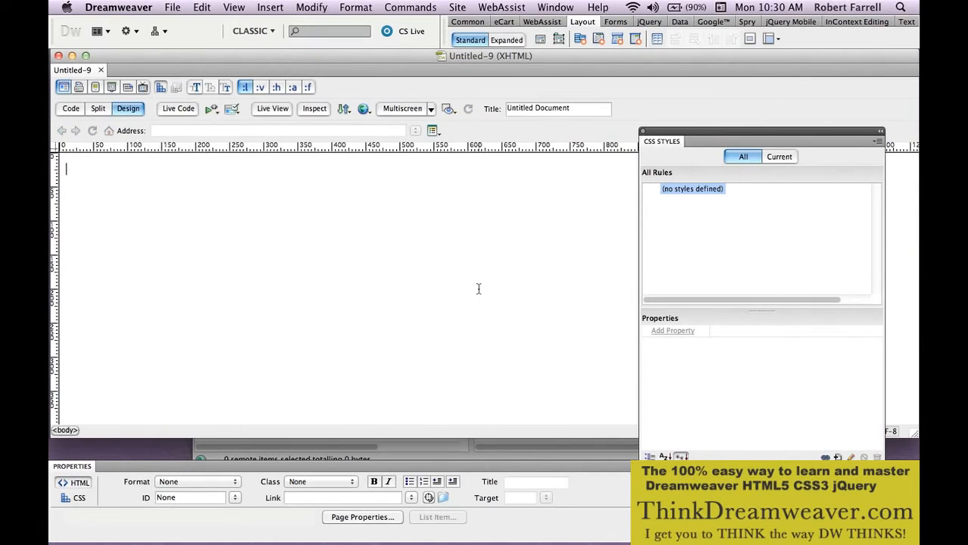
Step: Save the new page as edge_start_page.html in the edge_test folder
key("super+s")
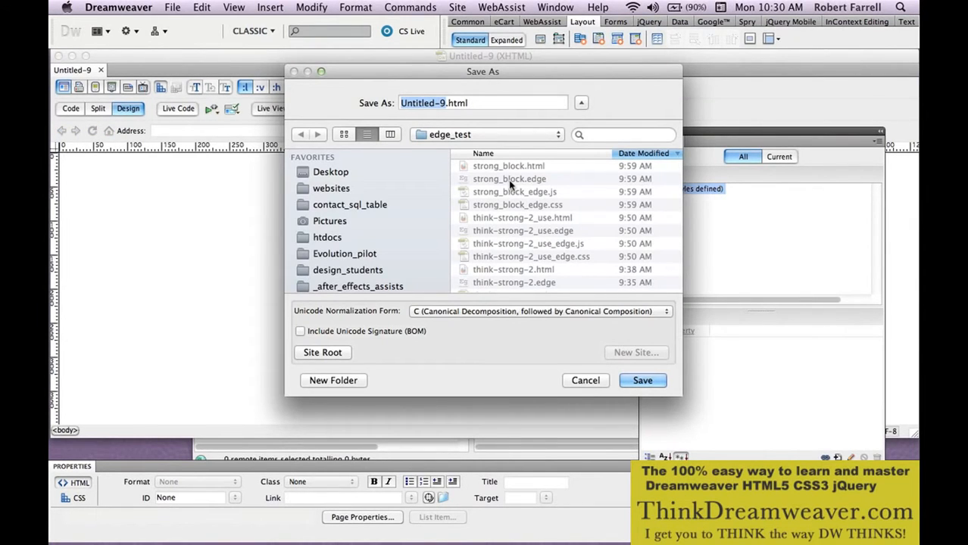
type("edge_")
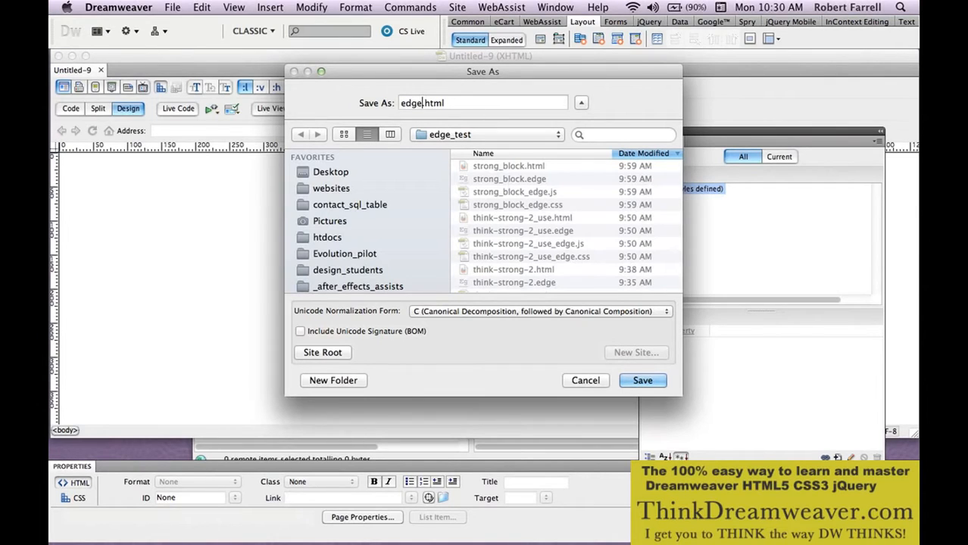
type("start_page")
key("Return")
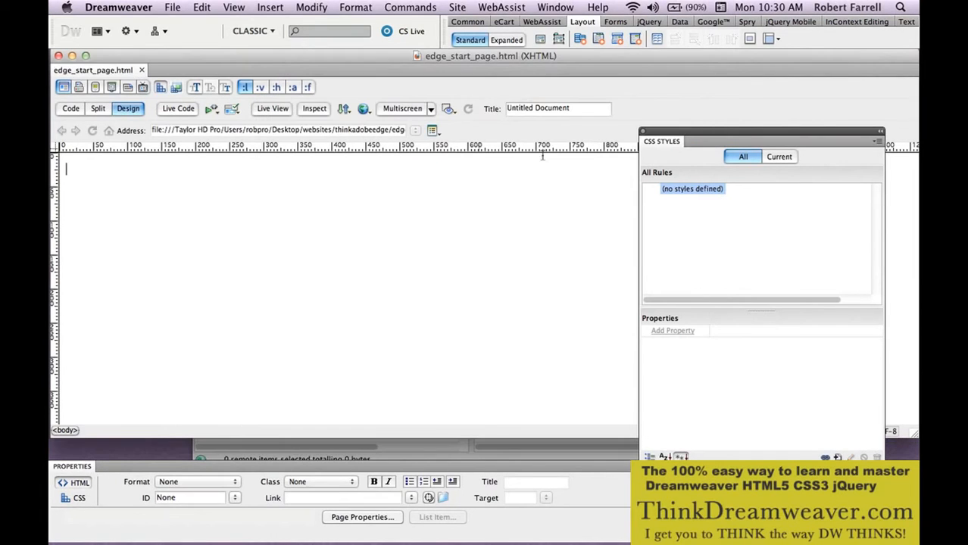
Step: Set the document title to "Think Adobe Edge" and save the page
left_click(585, 108)
key("super+a")
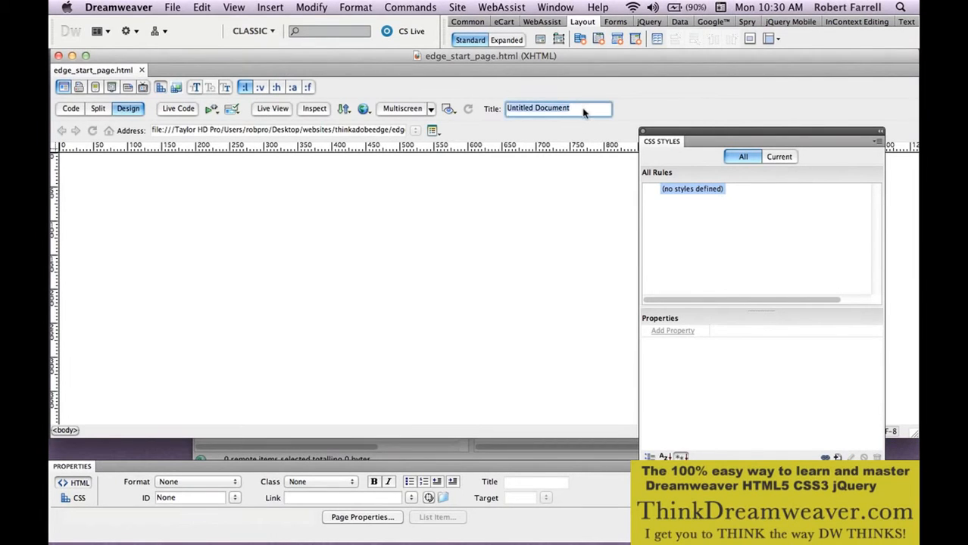
type("Think Adobe Edge")
left_click(597, 192)
key("super+s")
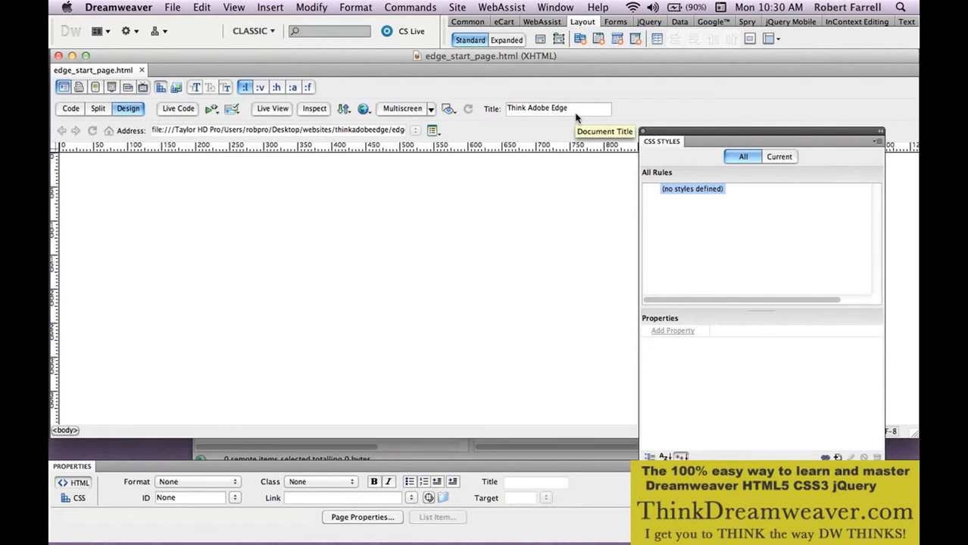
left_click_drag(575, 110, 505, 109)
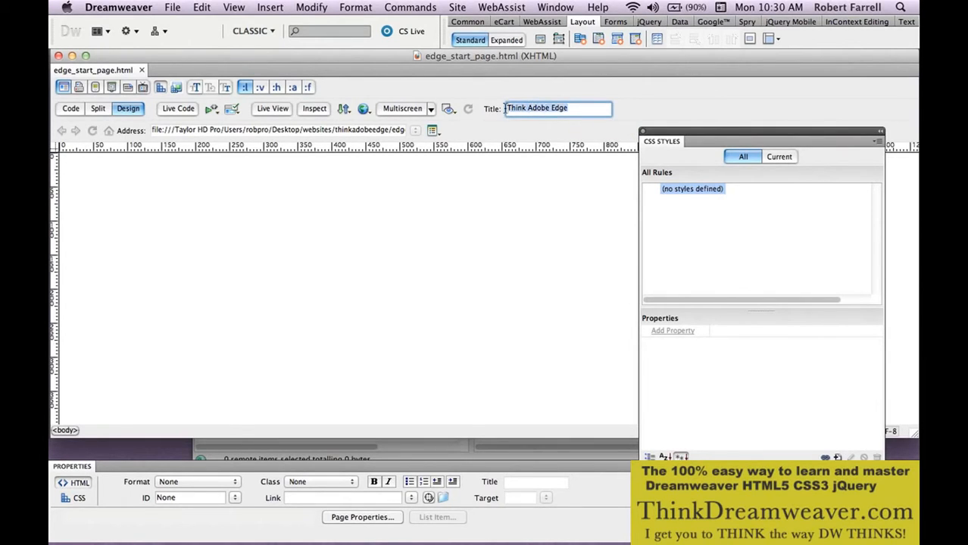
left_click(511, 178)
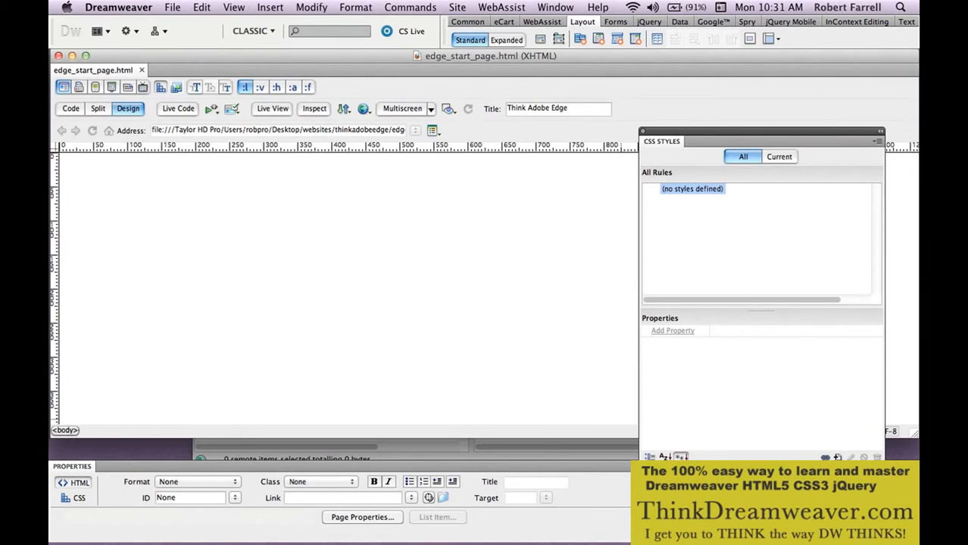
Step: Create a compound CSS rule for the body selector, defined in this document only
left_click(838, 458)
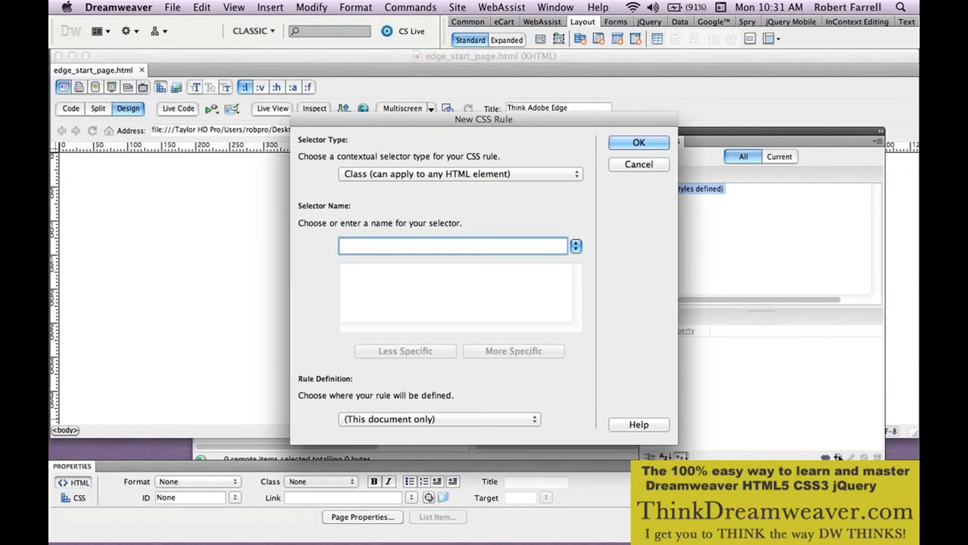
left_click(549, 173)
left_click(545, 208)
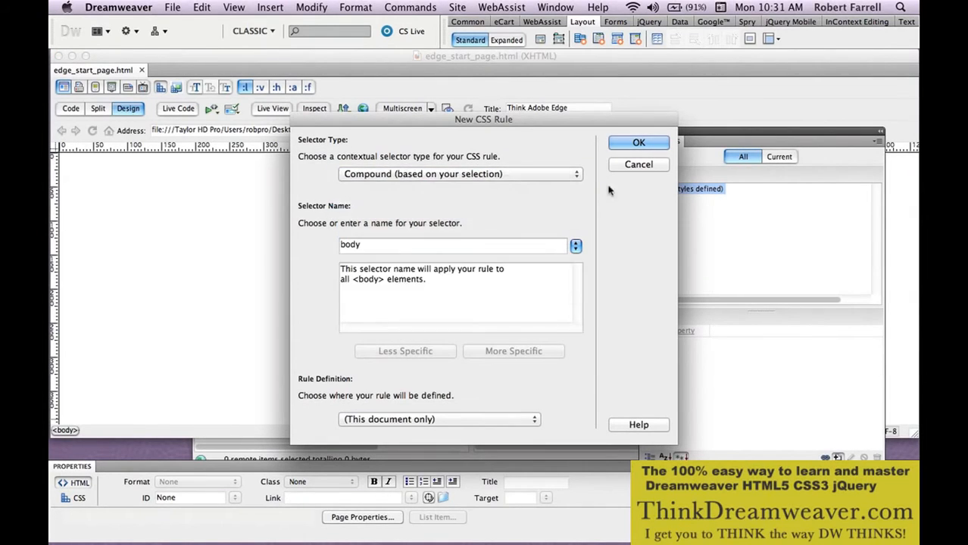
left_click(644, 145)
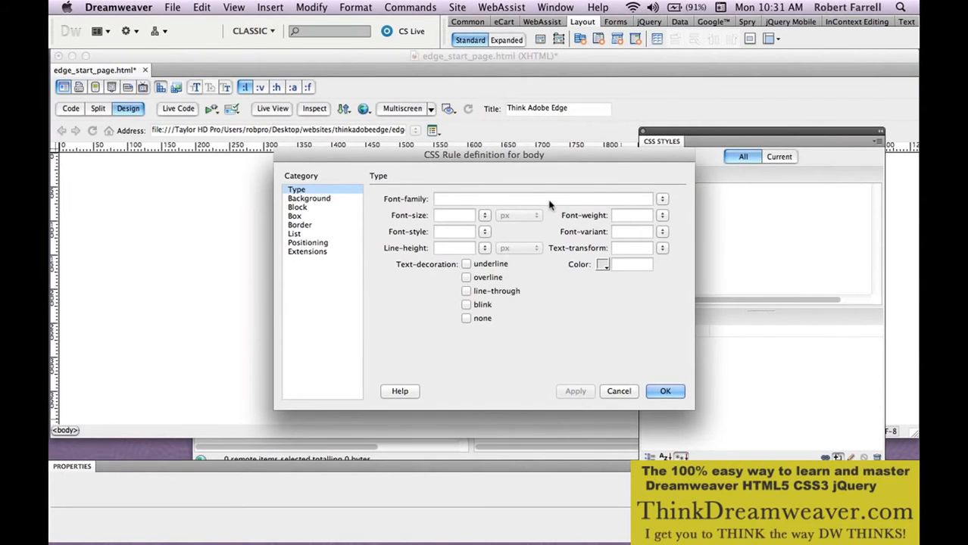
Step: Set the body rule's font size to 60 px and its font family to Tahoma, Geneva, sans-serif
left_click(463, 215)
type("60")
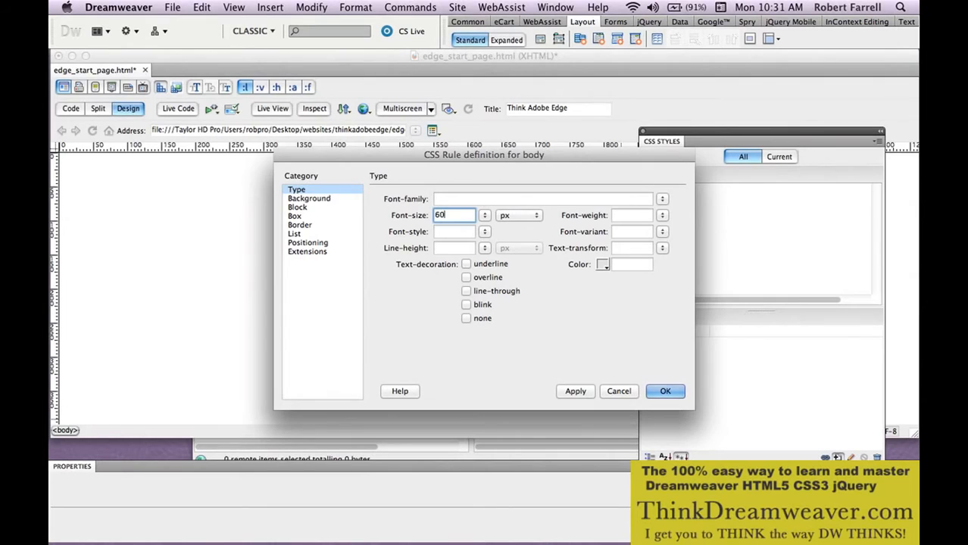
left_click(662, 199)
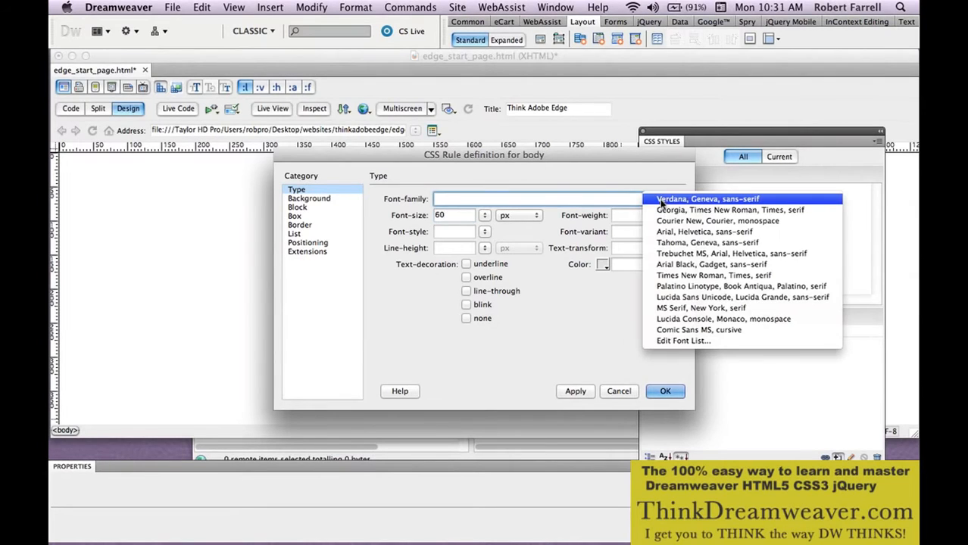
left_click(667, 244)
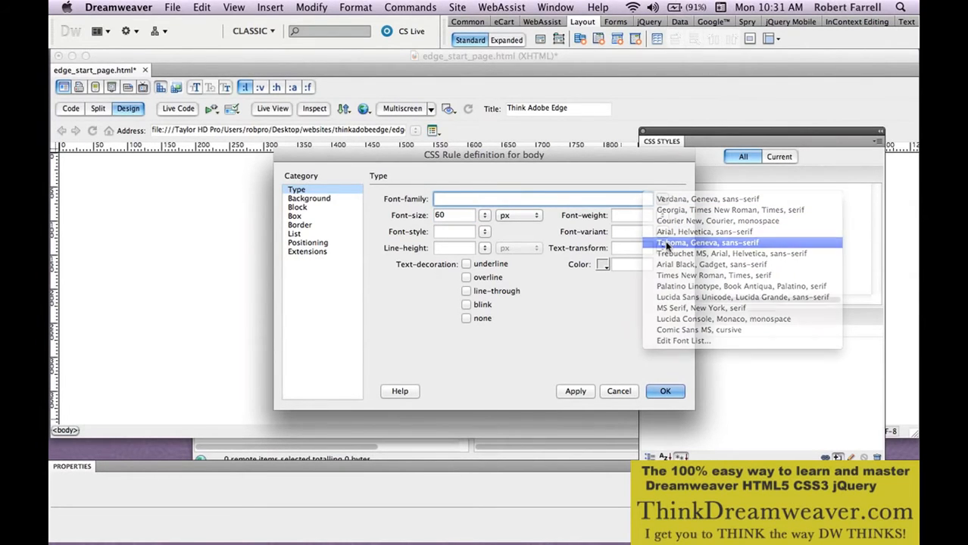
left_click(666, 391)
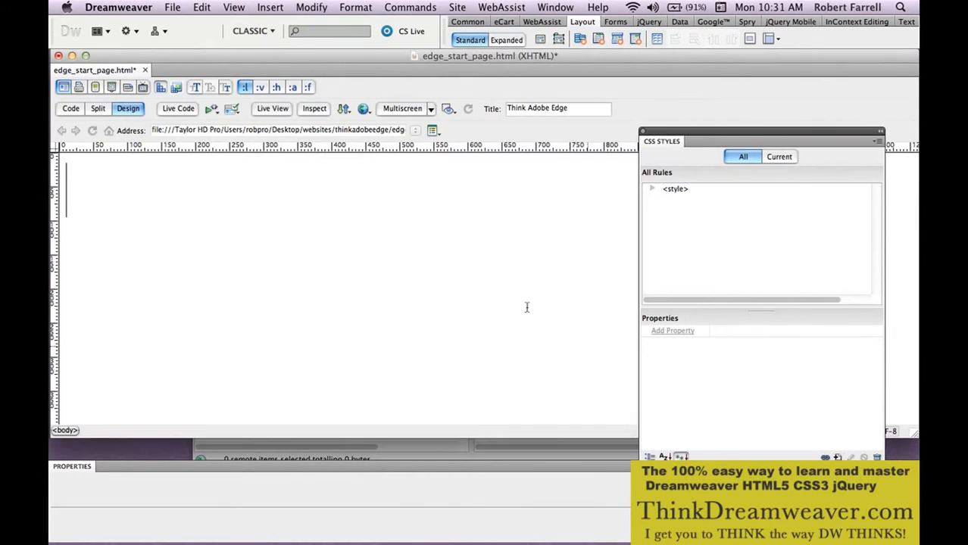
Step: Test the body font with the sample text "hdhd" on the page and delete that text
type("hdhd")
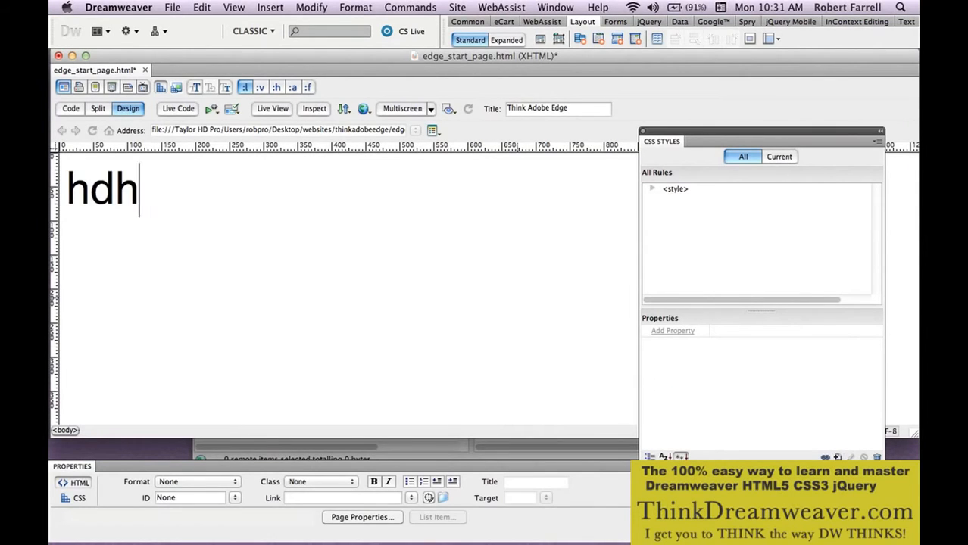
key("BackSpace")
key("BackSpace")
key("BackSpace")
key("BackSpace")
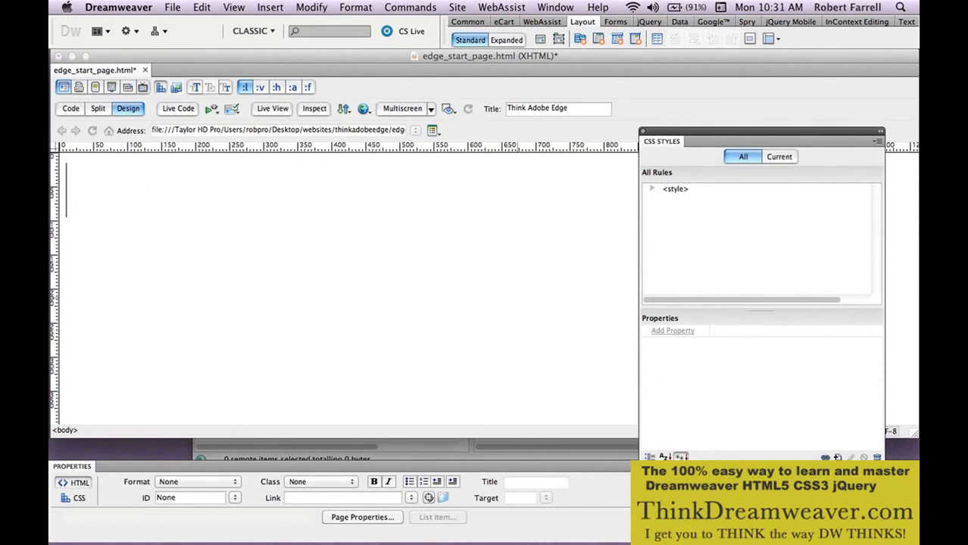
Step: Enter "T h i n k A d o b e E d g e" on the page with a space between all letters, and save the page
key("super+s")
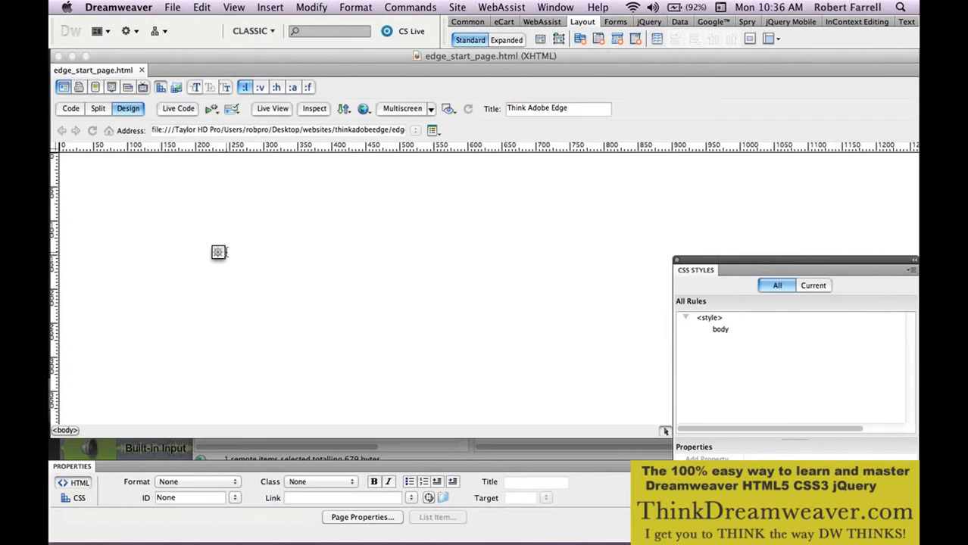
type("T ")
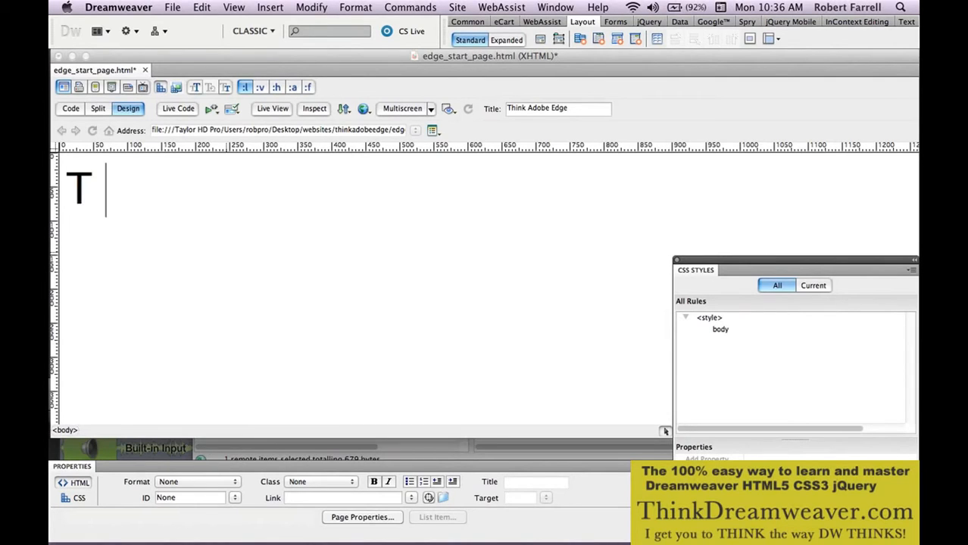
type("h i")
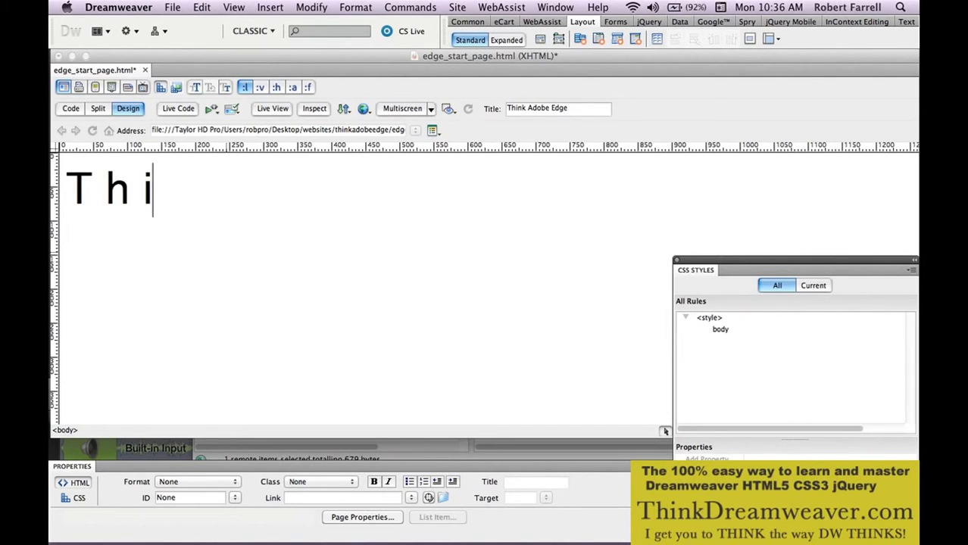
type(" n k A")
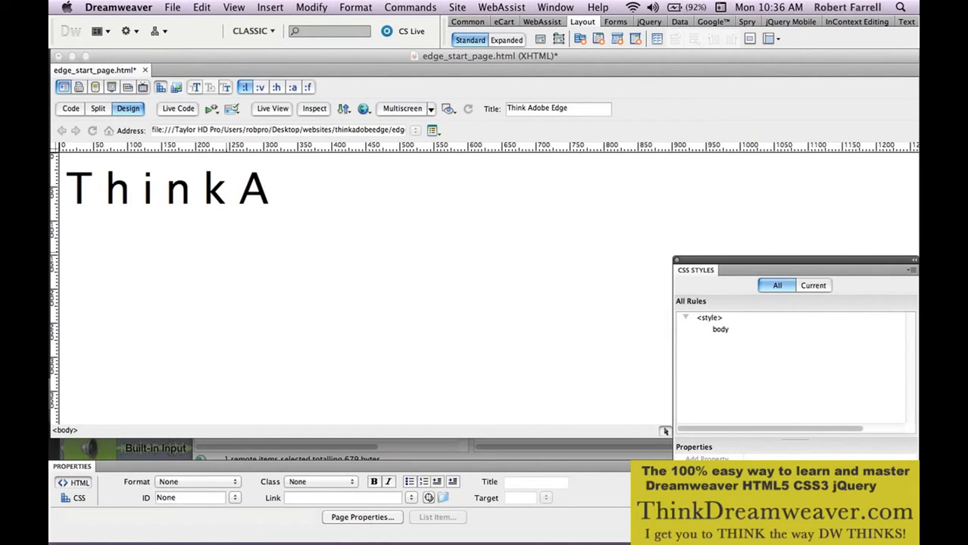
type("do")
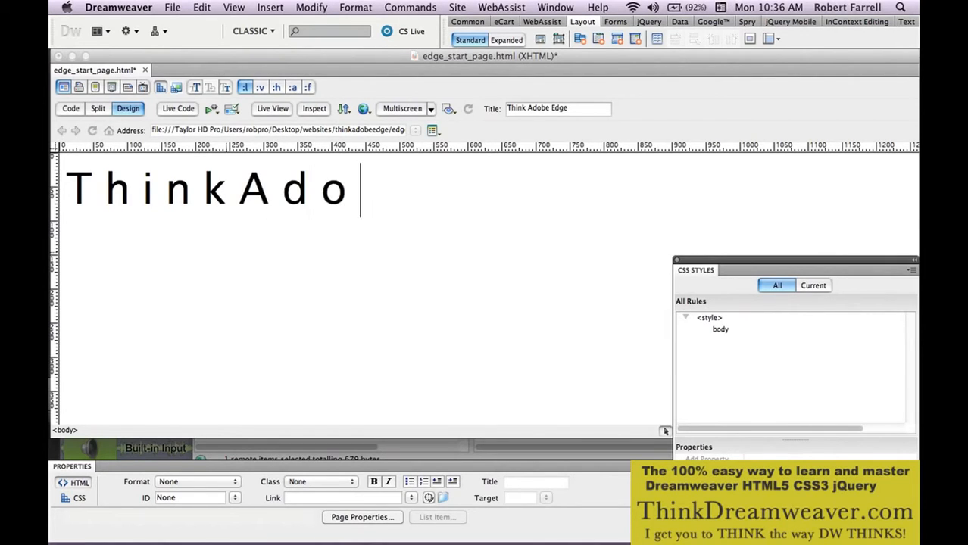
type("be")
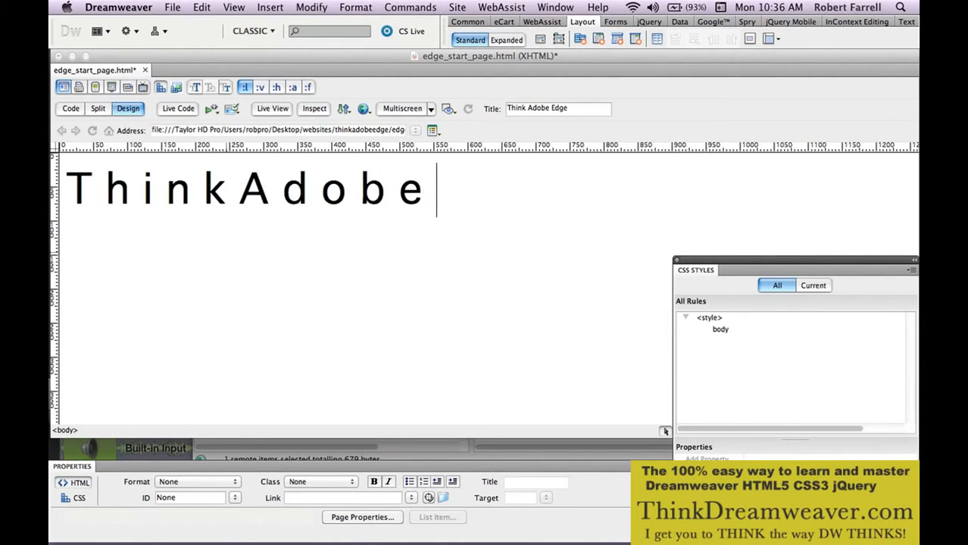
type(" Eg")
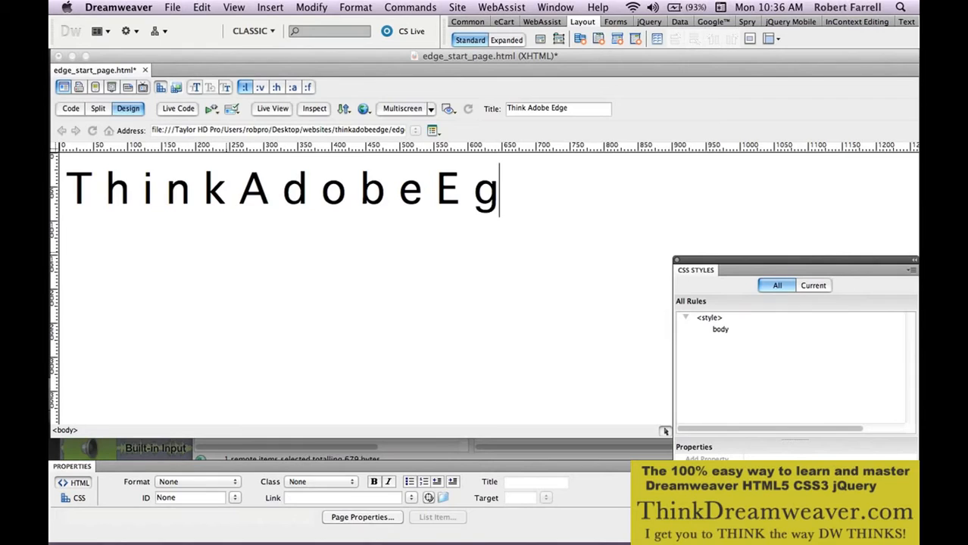
key("BackSpace")
type("dg")
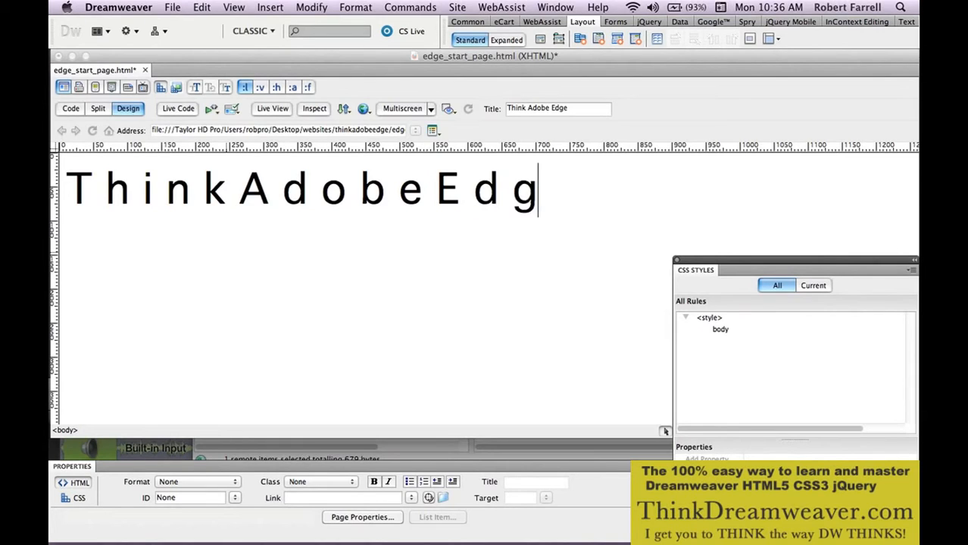
type("e")
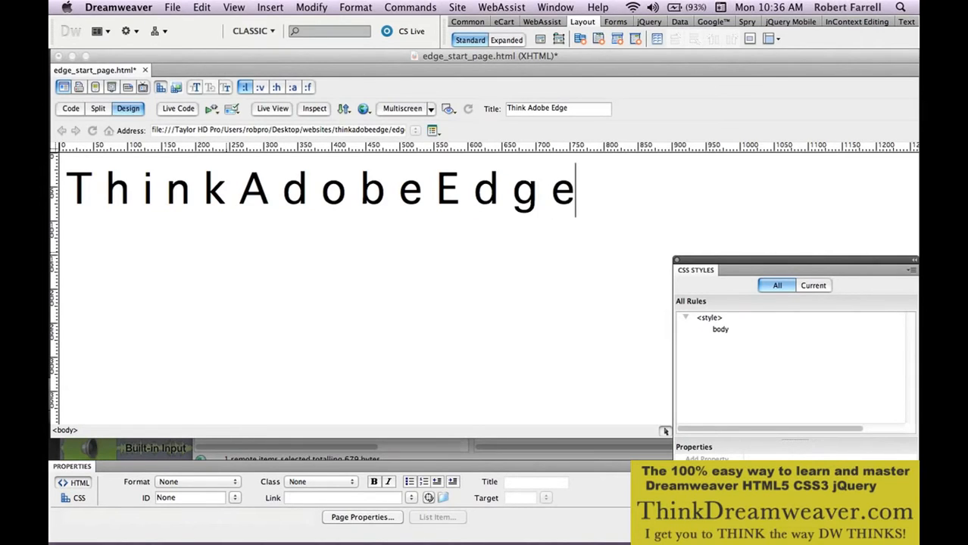
key("super+s")
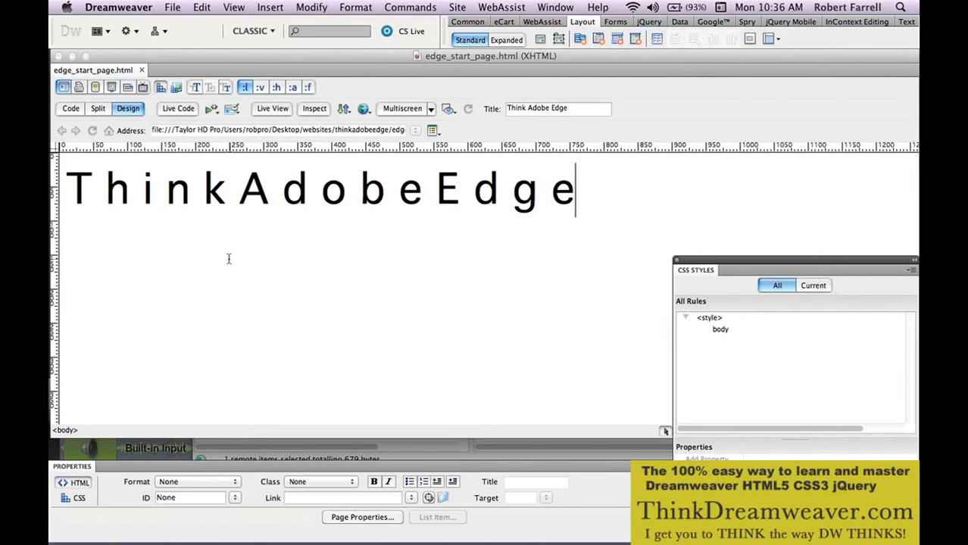
Step: Format every letter of "T h i n k A d o b e E d g e" individually as its own strong element
left_click(74, 109)
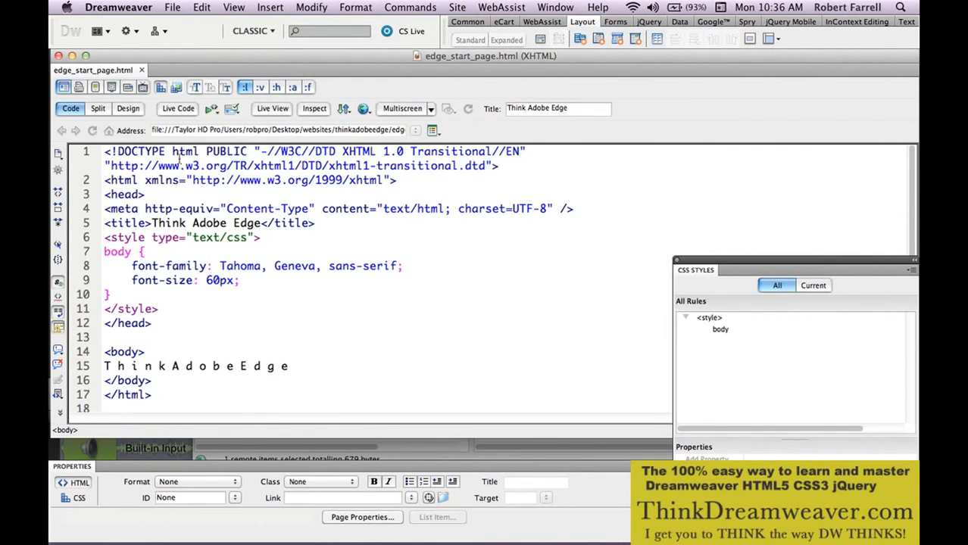
left_click(128, 108)
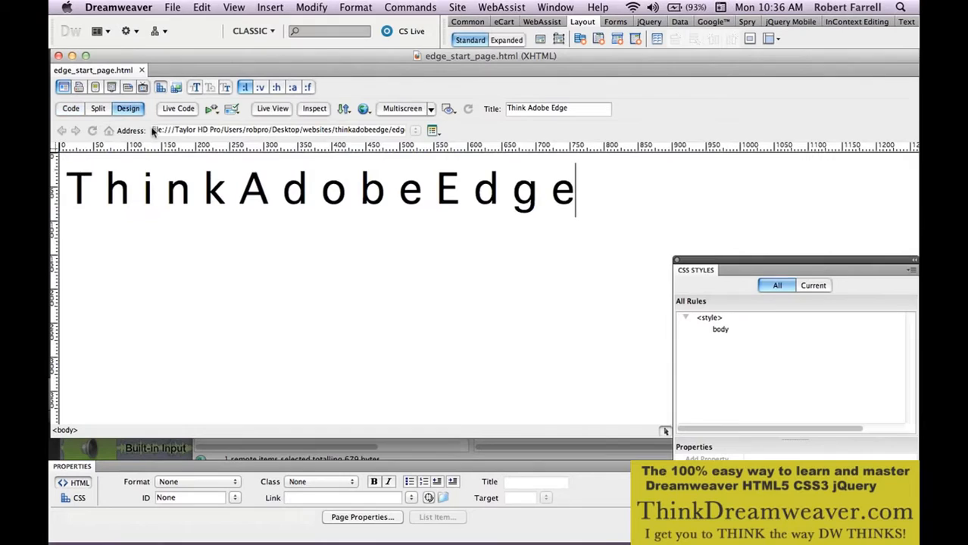
left_click(178, 174)
left_click_drag(91, 194, 79, 193)
key("super+b")
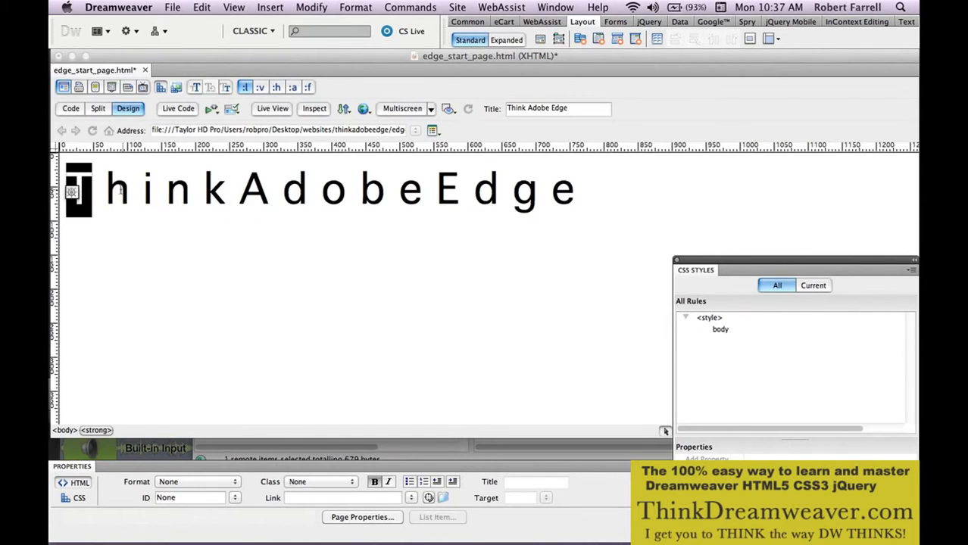
left_click_drag(106, 190, 129, 190)
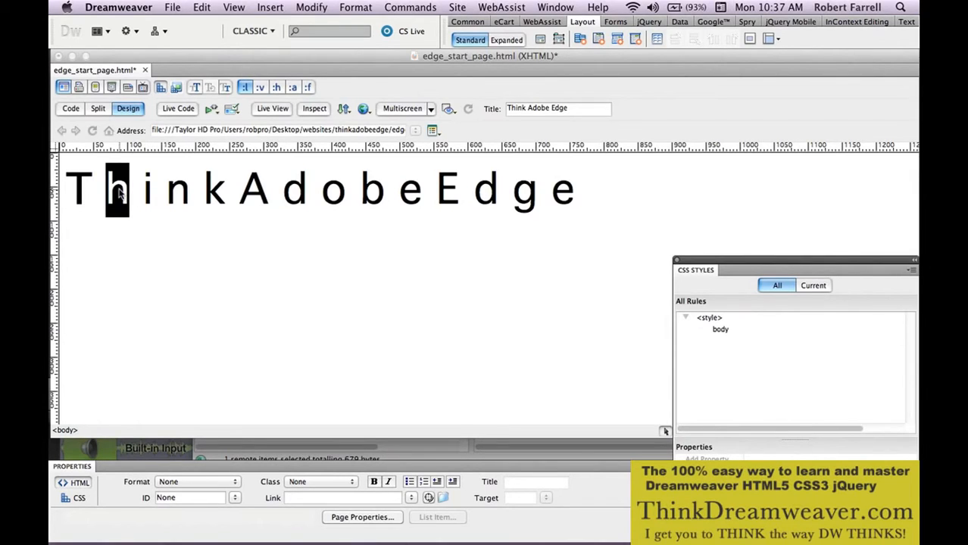
left_click_drag(143, 191, 576, 196)
left_click(214, 179)
key("super+b")
key("super+b")
key("super+b")
key("super+b")
key("super+b")
key("super+b")
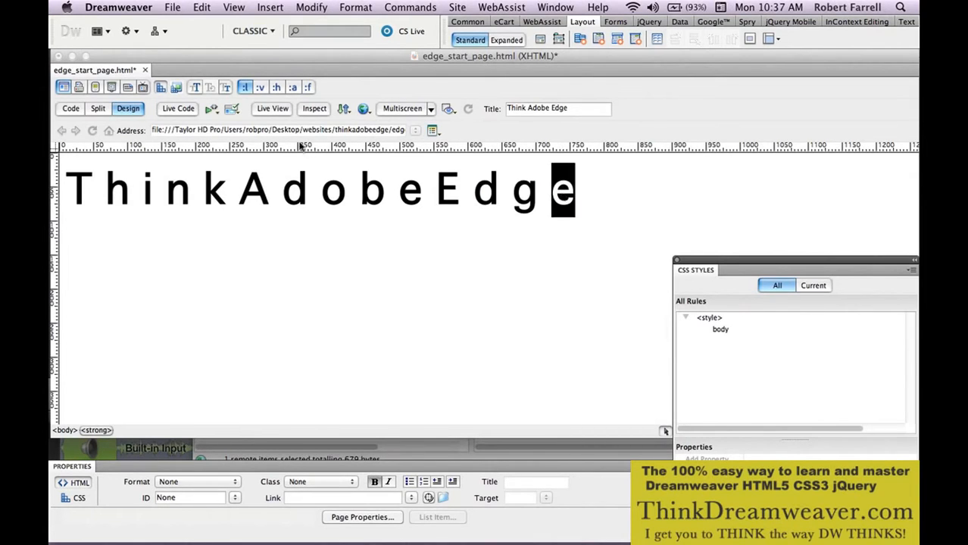
Step: Check the strong tags in the page's source code and save the page
left_click(72, 109)
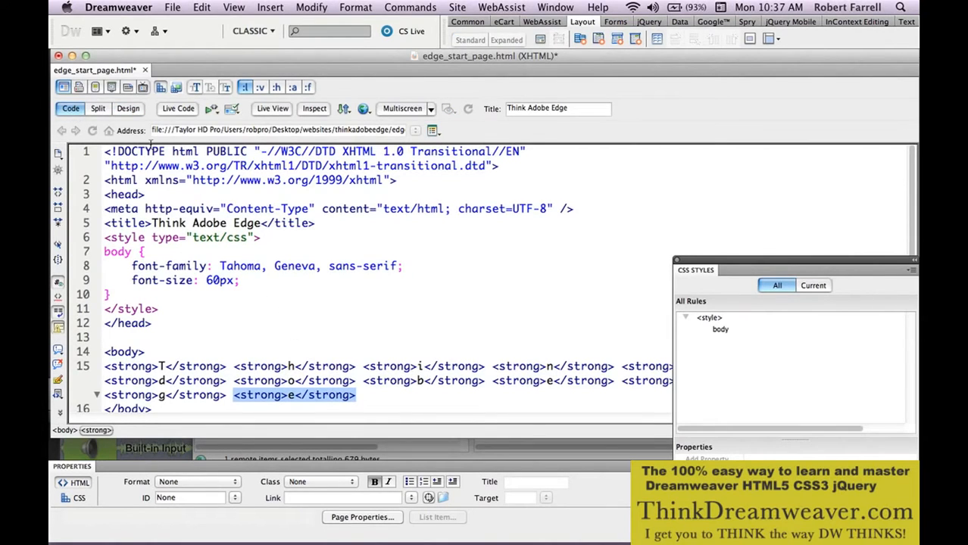
left_click(128, 109)
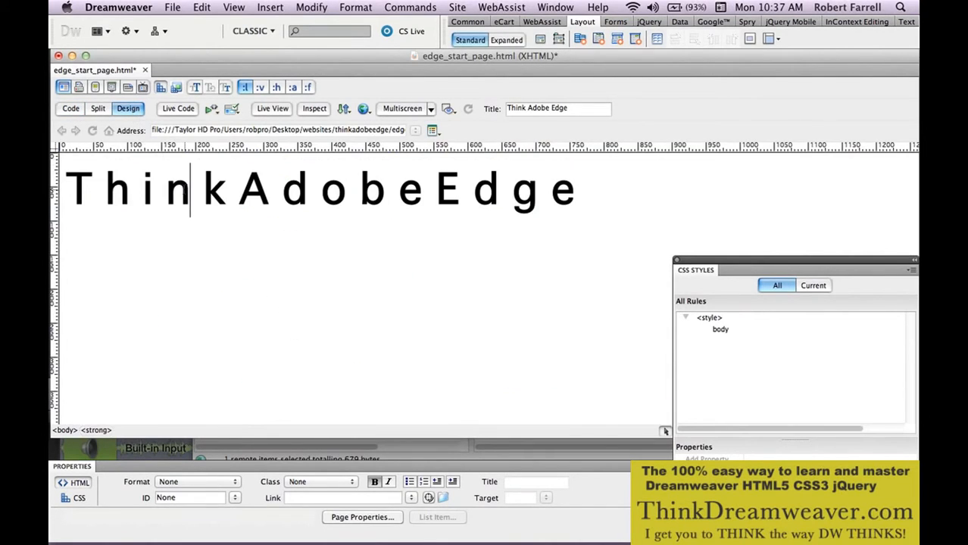
key("super+s")
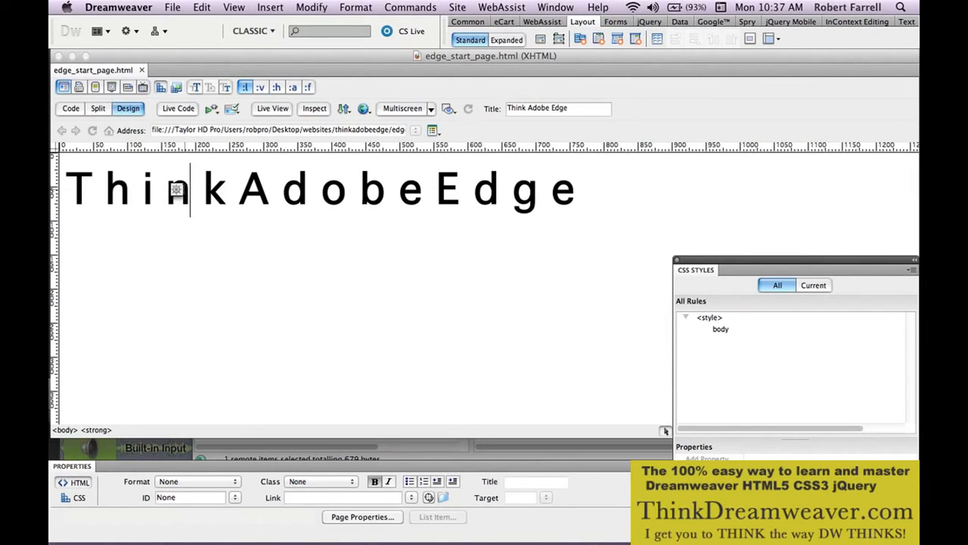
Step: Wrap the entire body content in a div with the ID wrapper
left_click(64, 429)
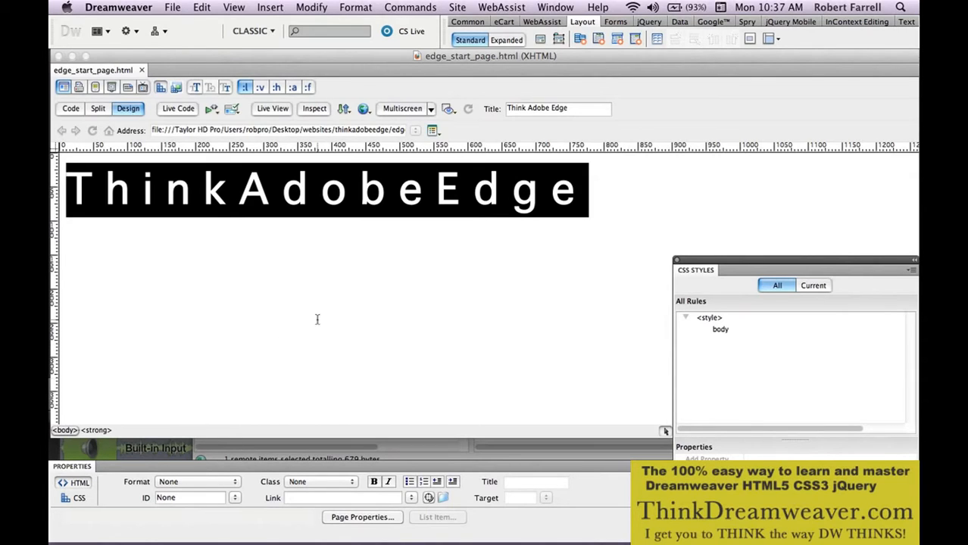
left_click(540, 40)
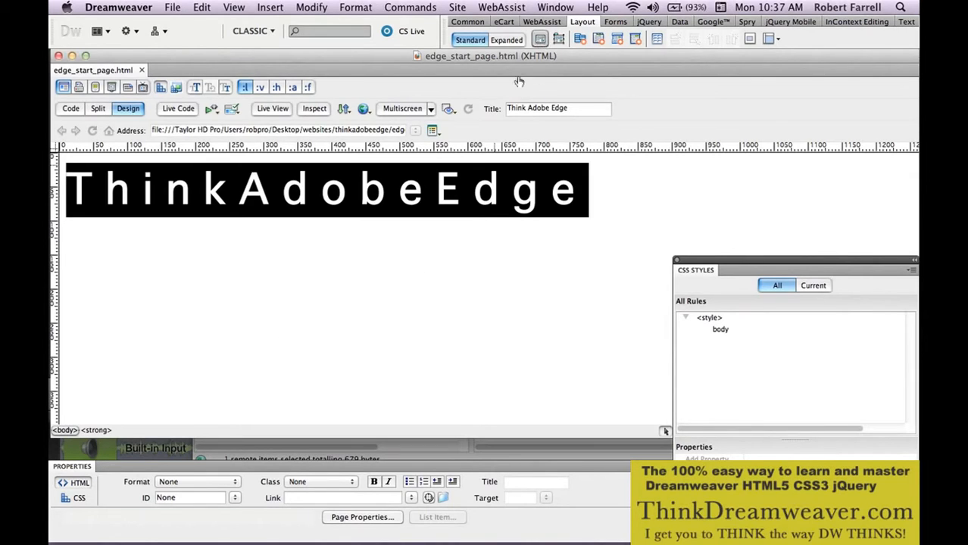
left_click(398, 289)
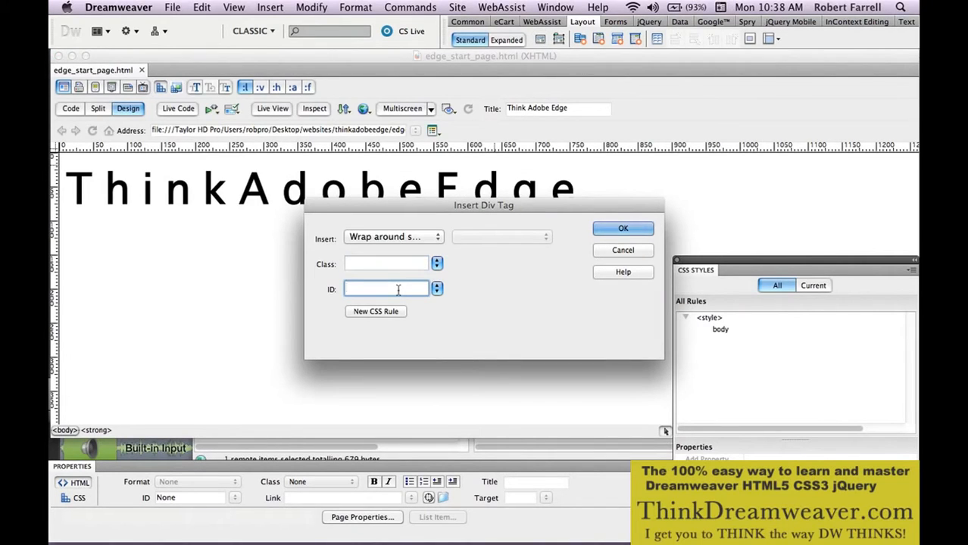
type("Wrapper")
key("Return")
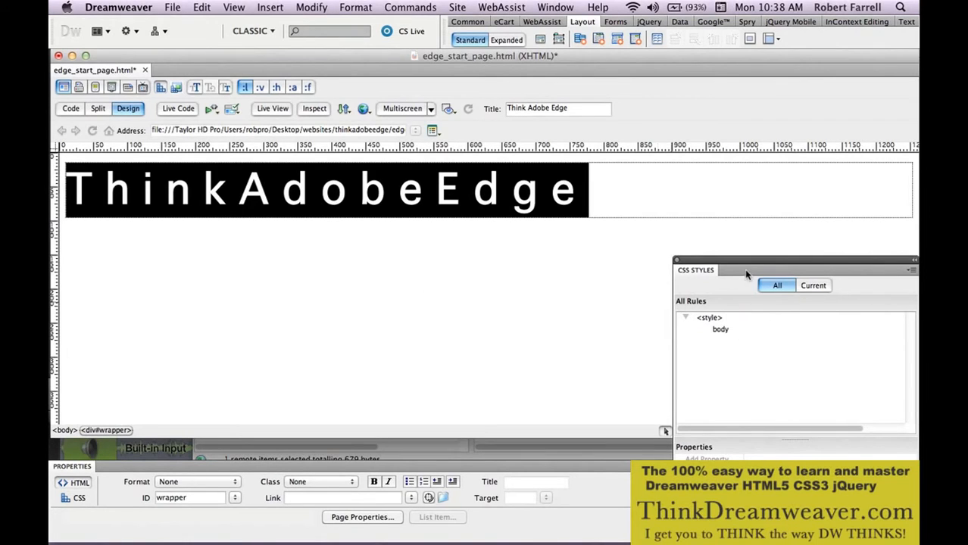
Step: Create a CSS rule for the #wrapper div
left_click_drag(743, 259, 693, 167)
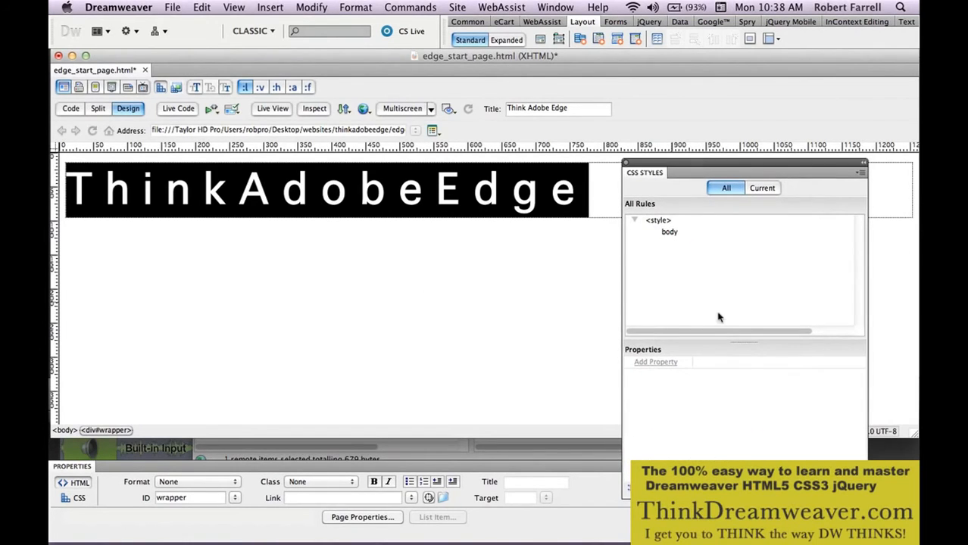
left_click(106, 431)
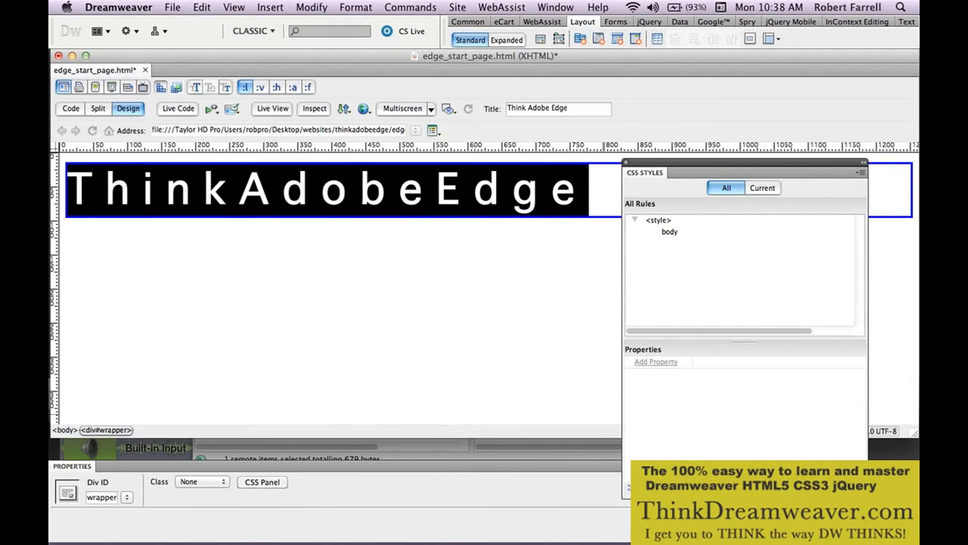
left_click(822, 489)
left_click(640, 144)
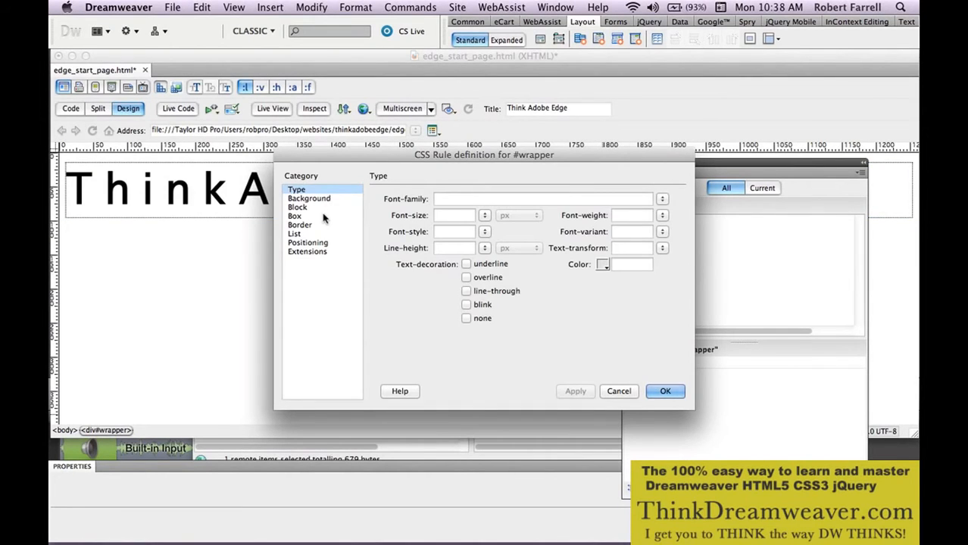
Step: Set the #wrapper rule's width and height to 450 px each
left_click(323, 218)
left_click(460, 209)
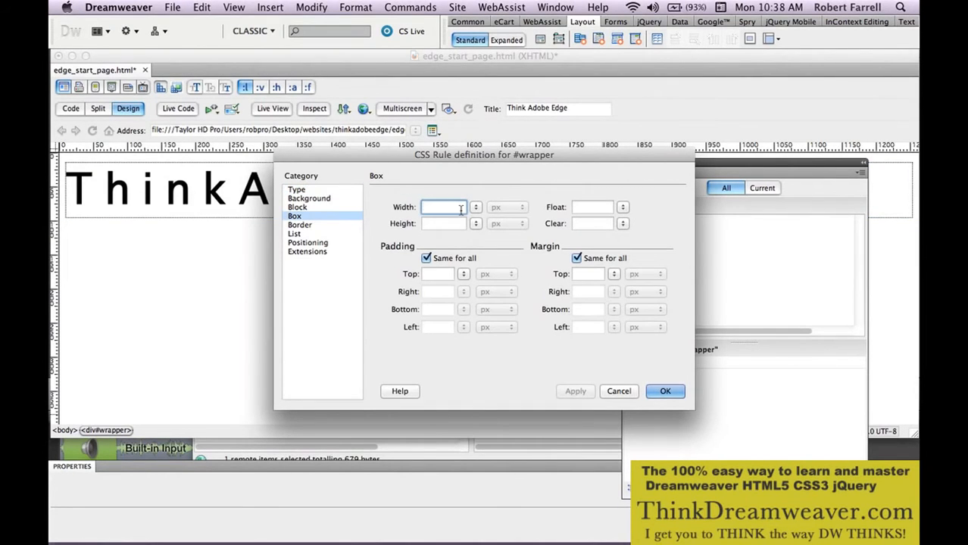
type("45")
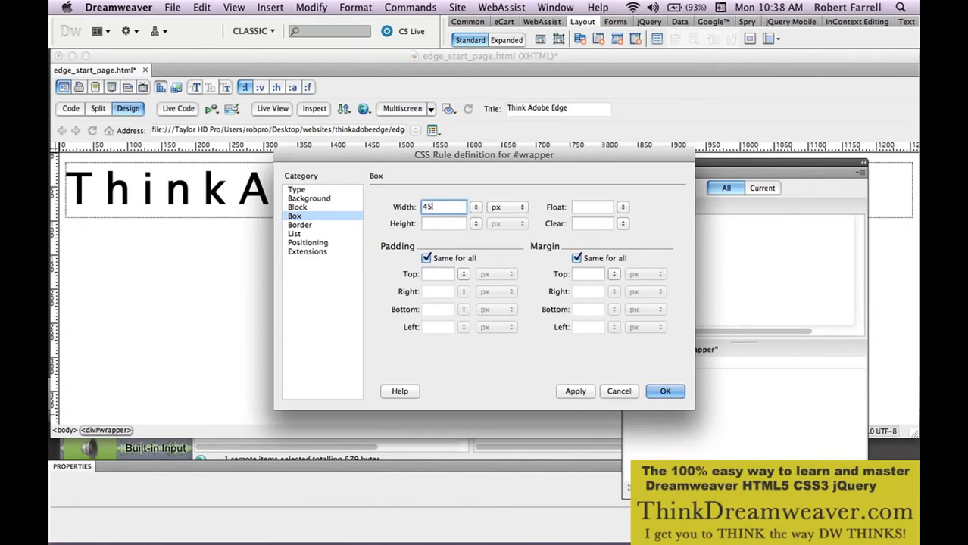
type("0")
key("Tab")
type("450")
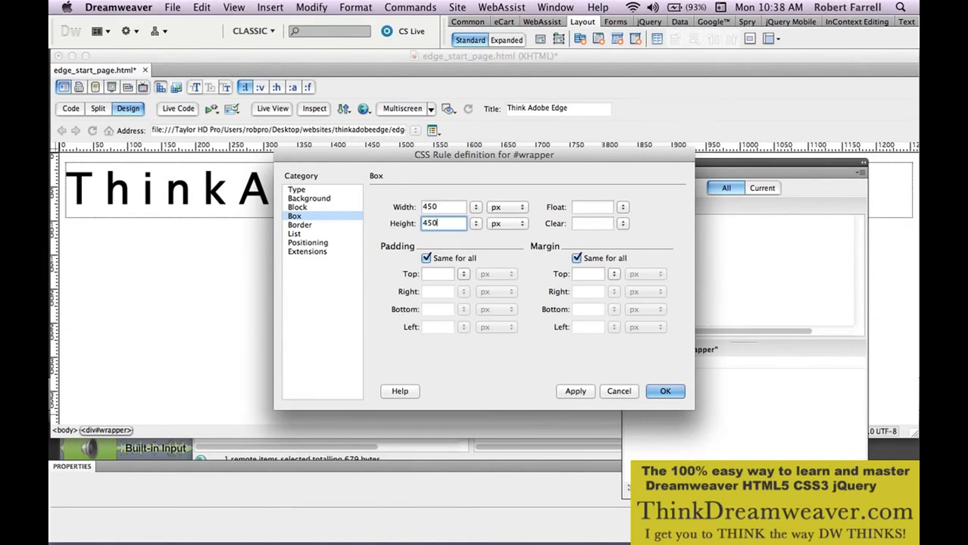
Step: Give the #wrapper rule separate margins of 18 px on top and auto on the right and left, and apply them
left_click(577, 258)
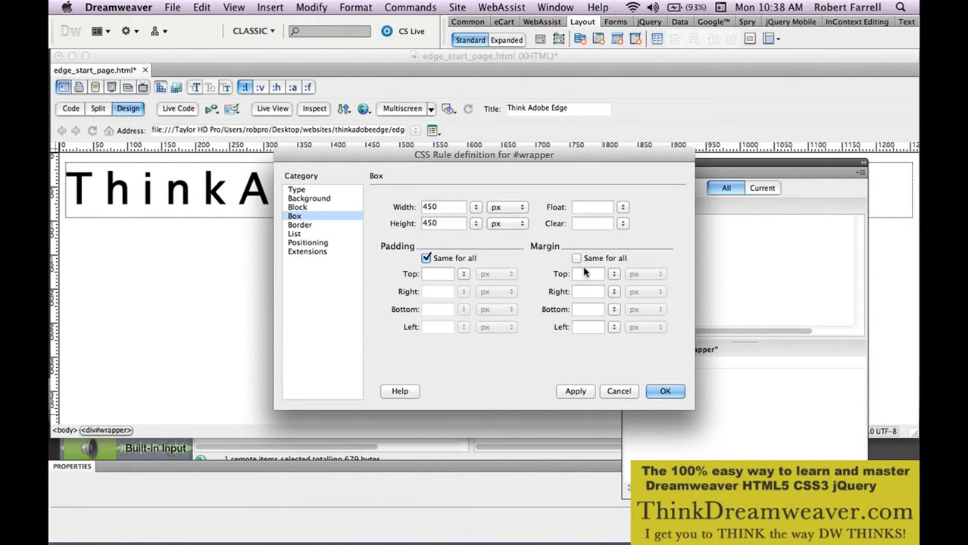
left_click(584, 273)
type("18")
left_click(614, 292)
left_click(602, 291)
left_click(615, 326)
left_click(606, 328)
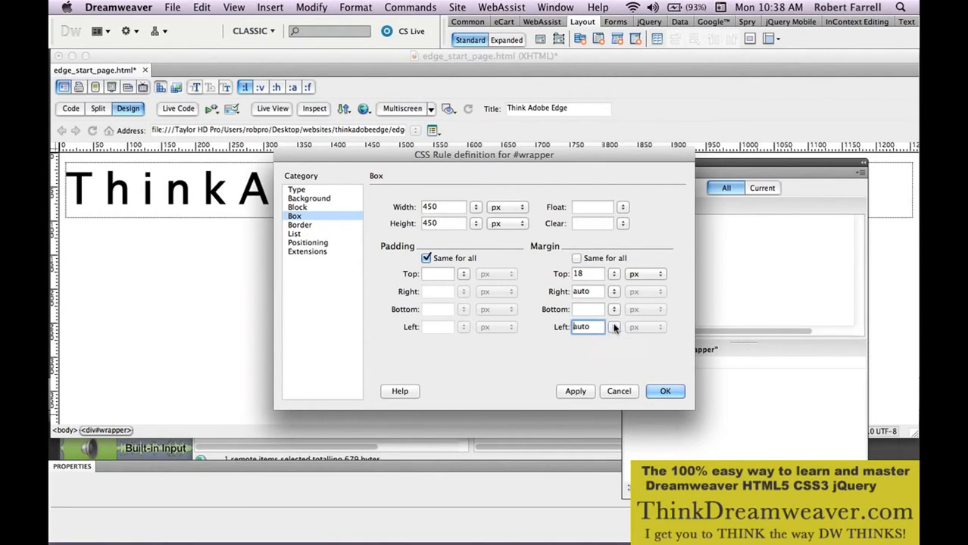
left_click(591, 391)
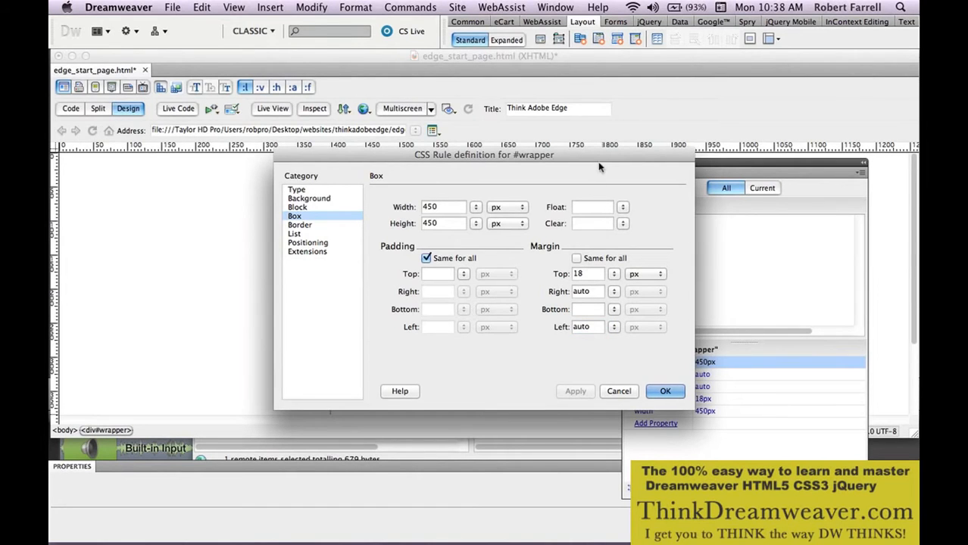
Step: Change the #wrapper rule's width to 600 px
left_click_drag(598, 160, 508, 255)
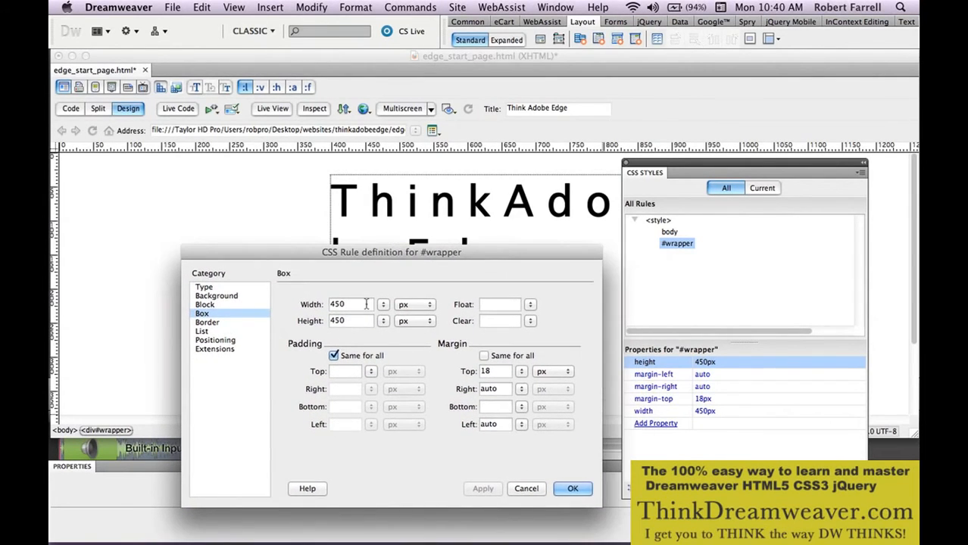
double_click(350, 304)
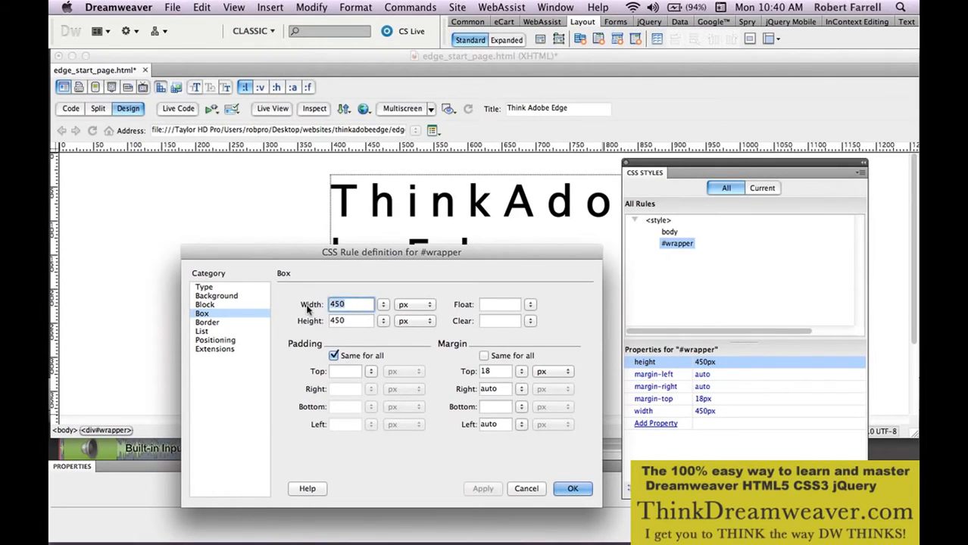
type("600")
Step: Set the #wrapper rule's background color to #69C and its text color to #FFF
left_click(242, 287)
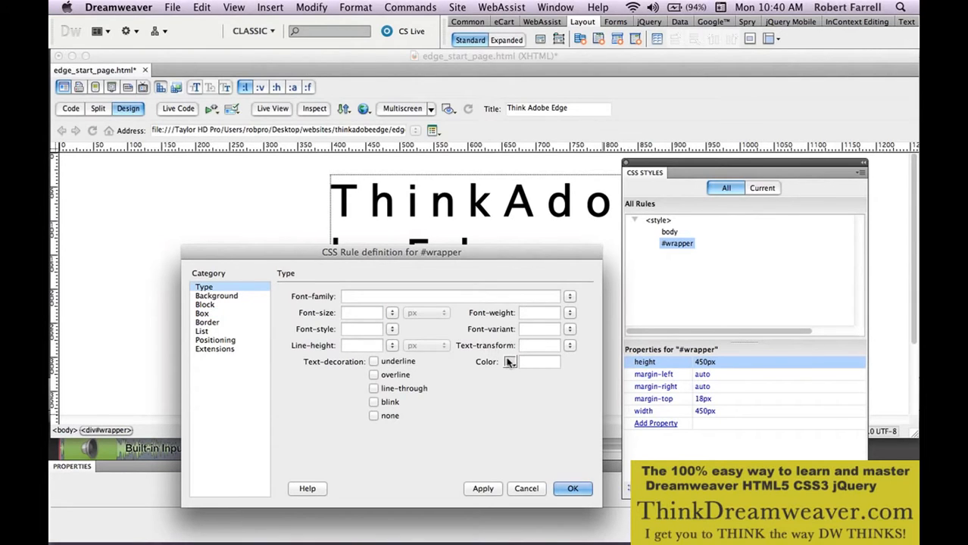
left_click(241, 298)
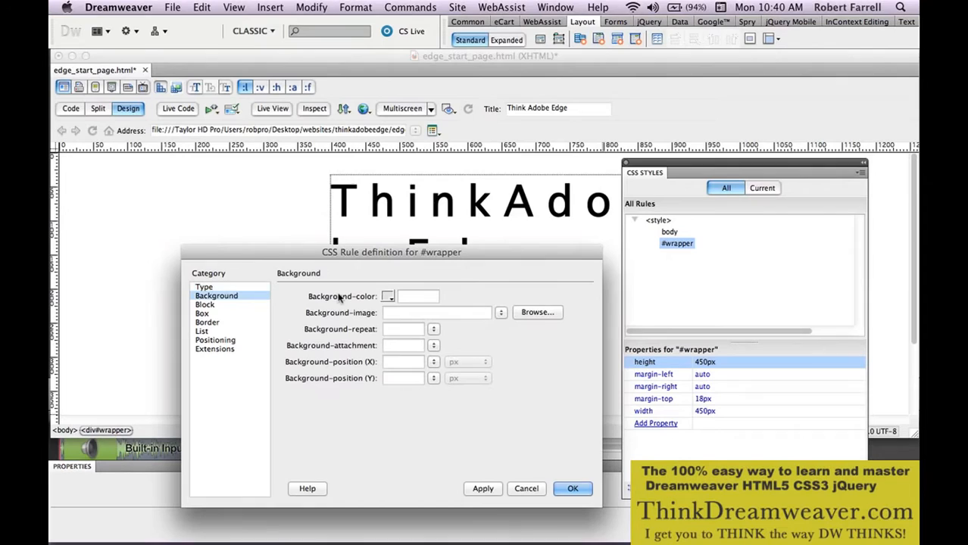
left_click(391, 297)
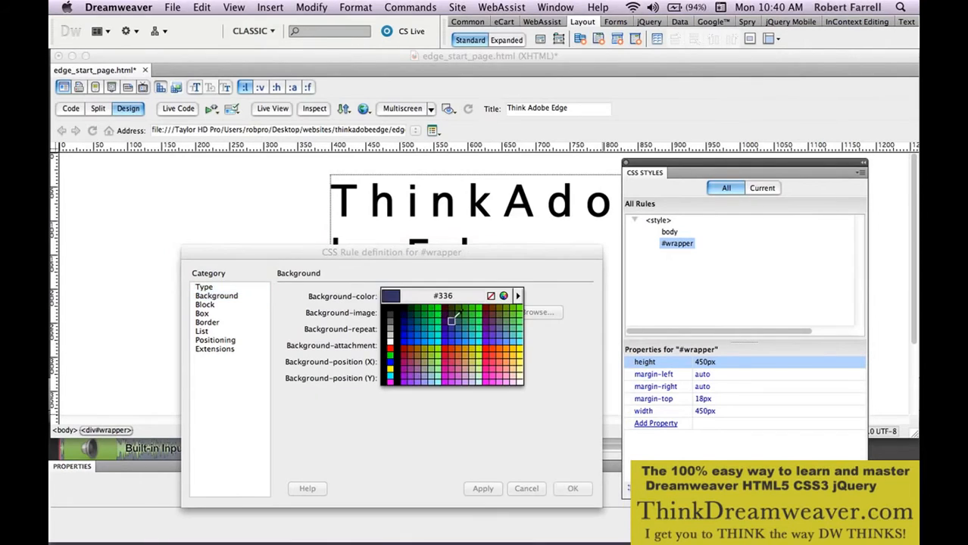
left_click(506, 331)
left_click(244, 290)
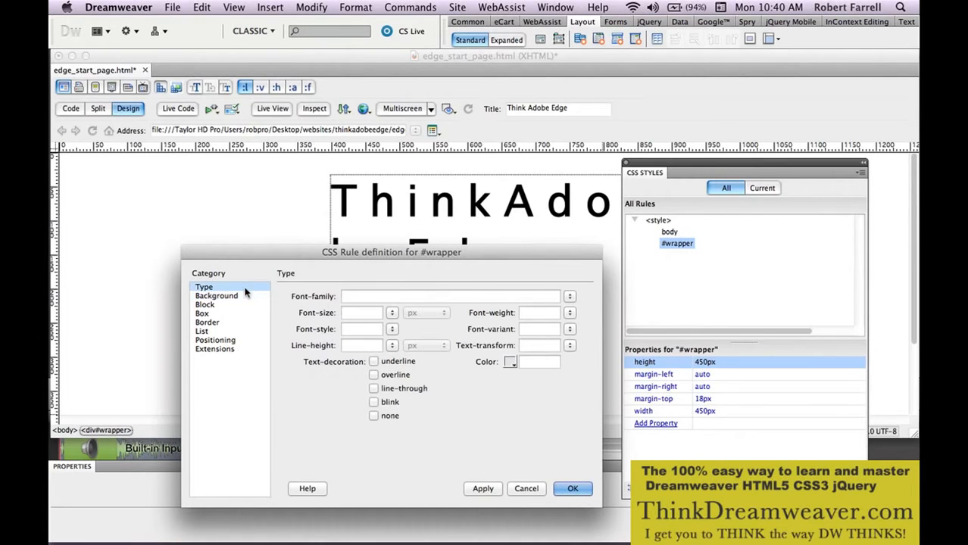
left_click(511, 362)
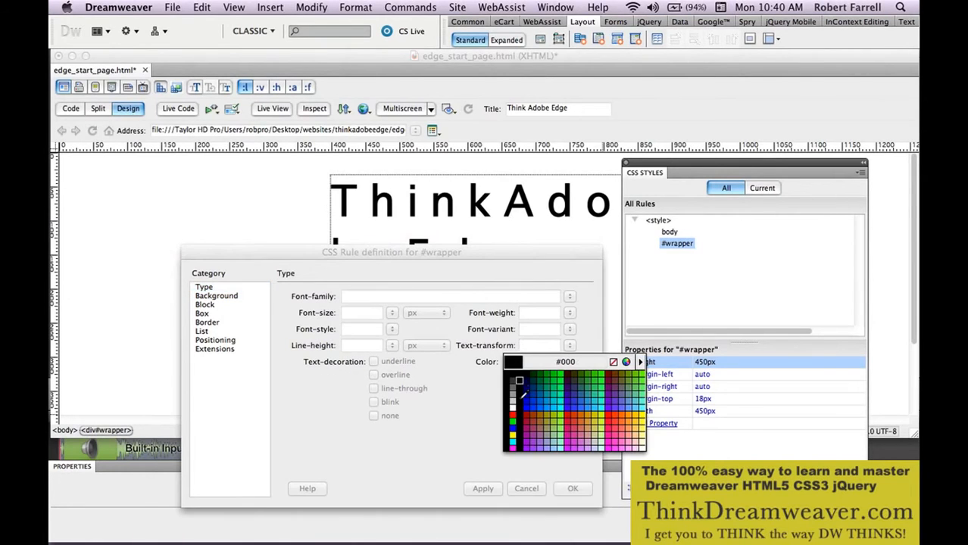
left_click(513, 406)
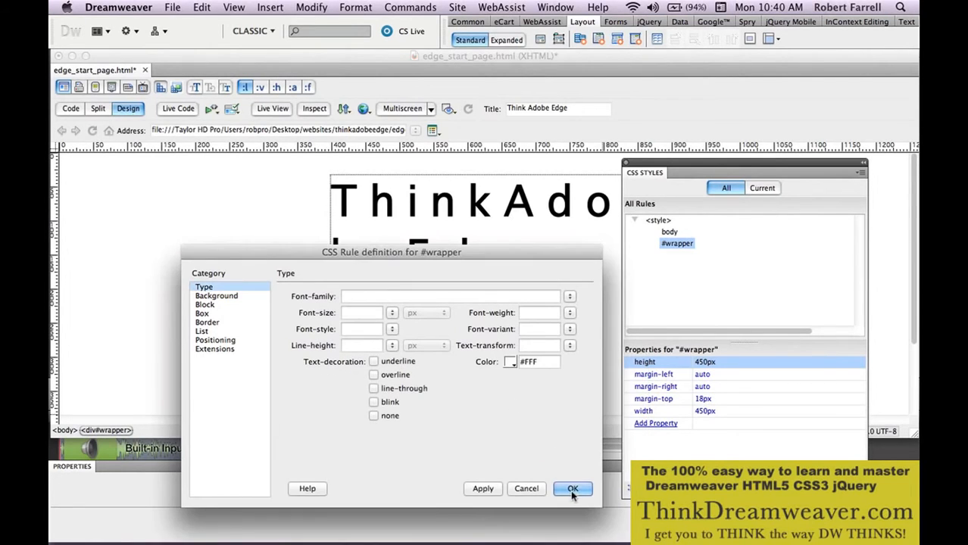
left_click(573, 490)
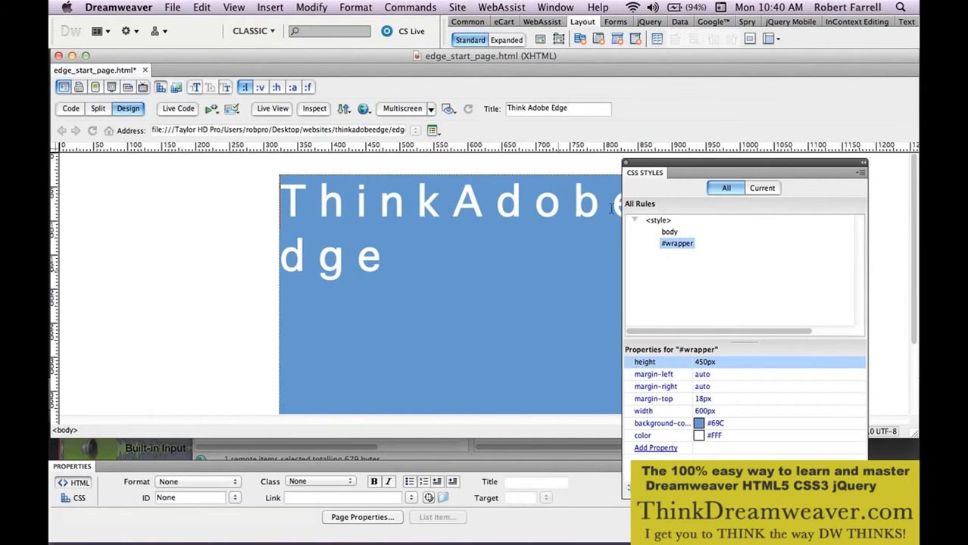
Step: Reduce the body rule's font size to 40 px
left_click_drag(663, 163, 729, 189)
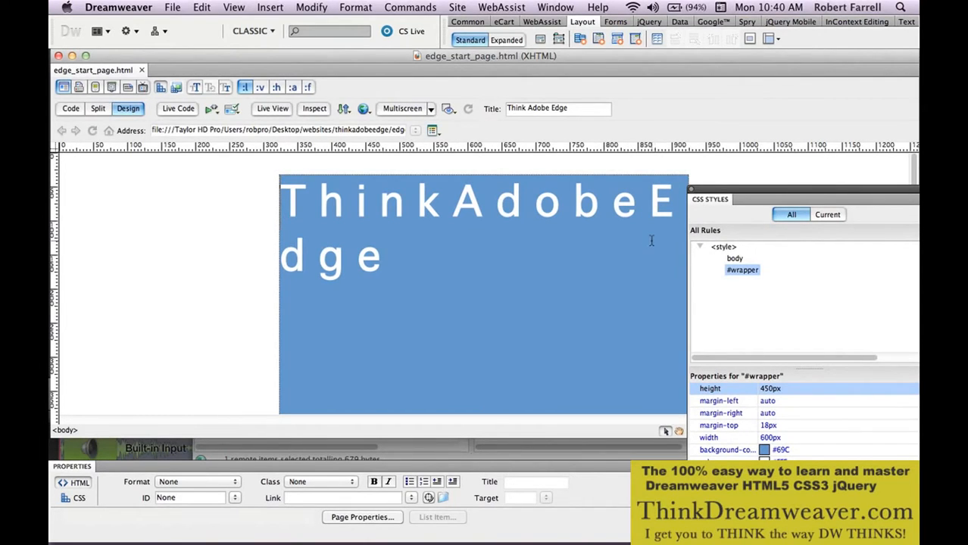
double_click(733, 259)
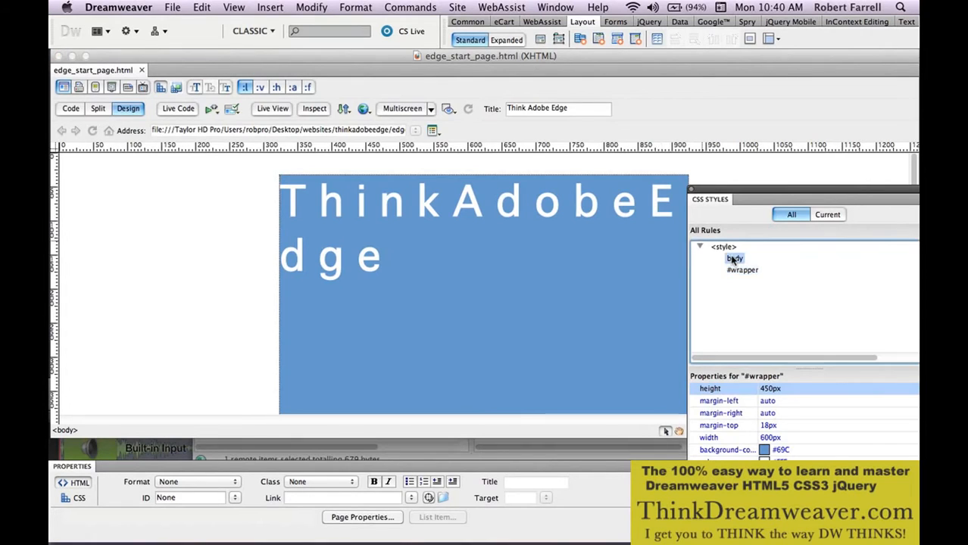
left_click_drag(453, 219, 405, 212)
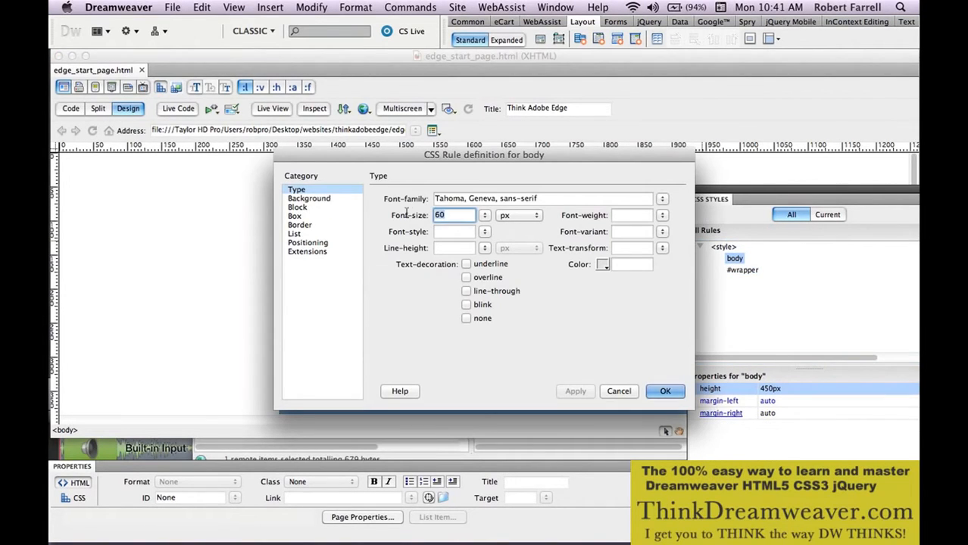
type("40")
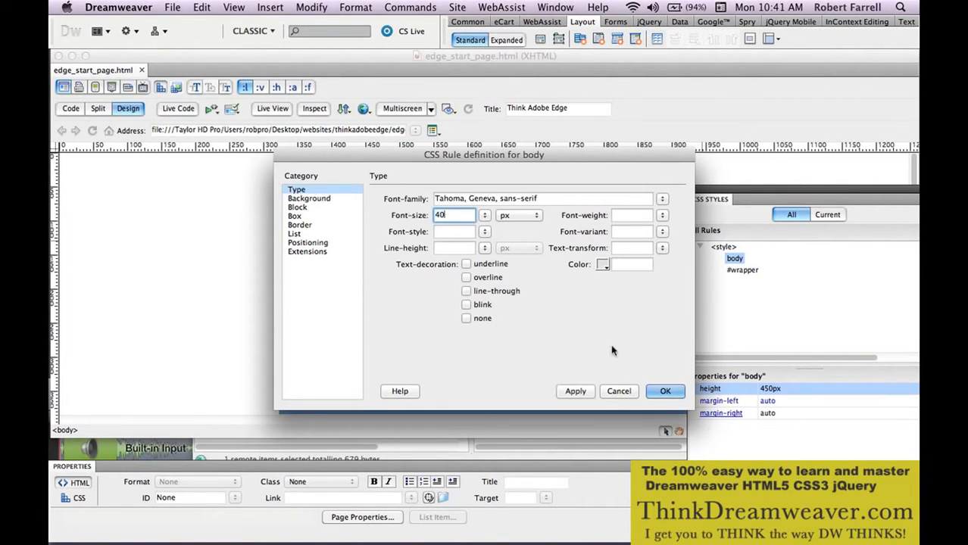
left_click(659, 390)
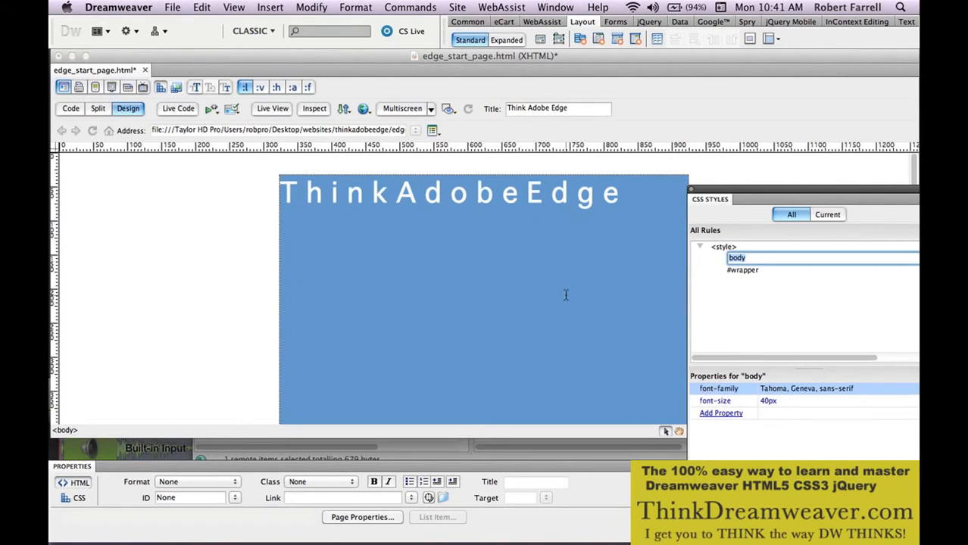
Step: Give the #wrapper rule 20 px of padding on all sides and save the page
key("super+s")
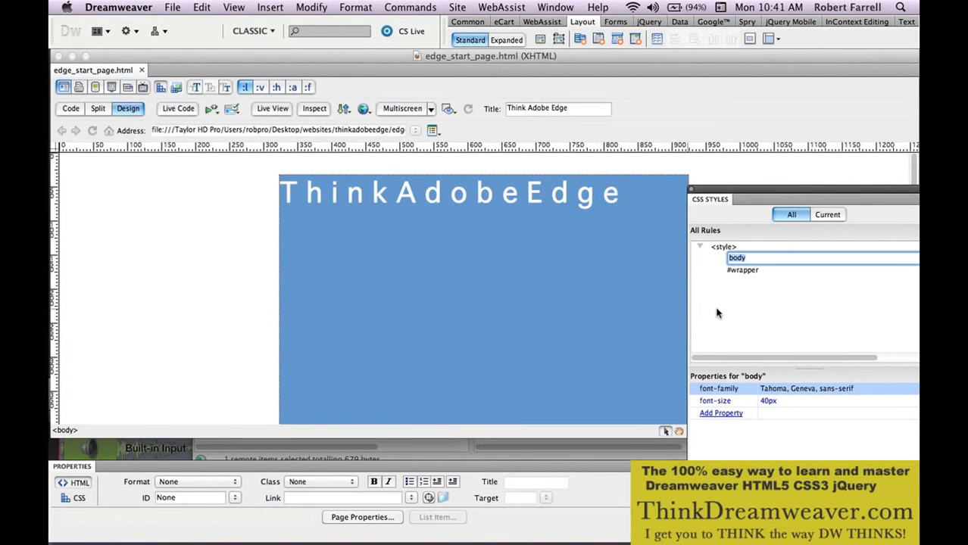
left_click(717, 314)
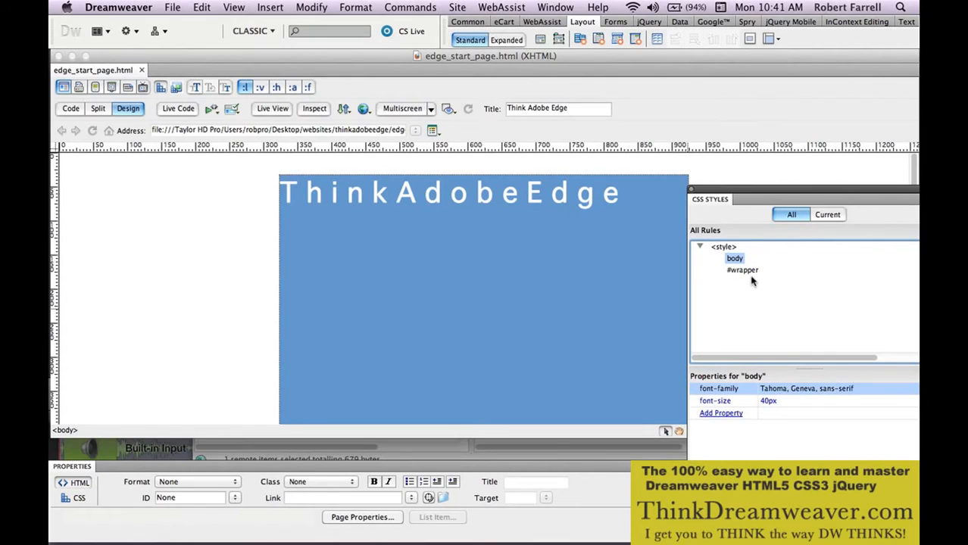
double_click(747, 271)
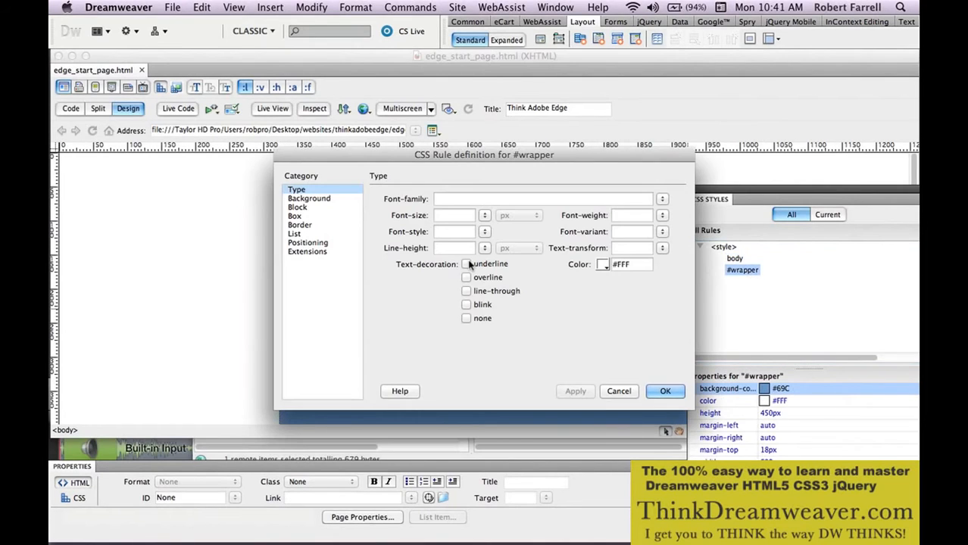
left_click(343, 208)
left_click(355, 216)
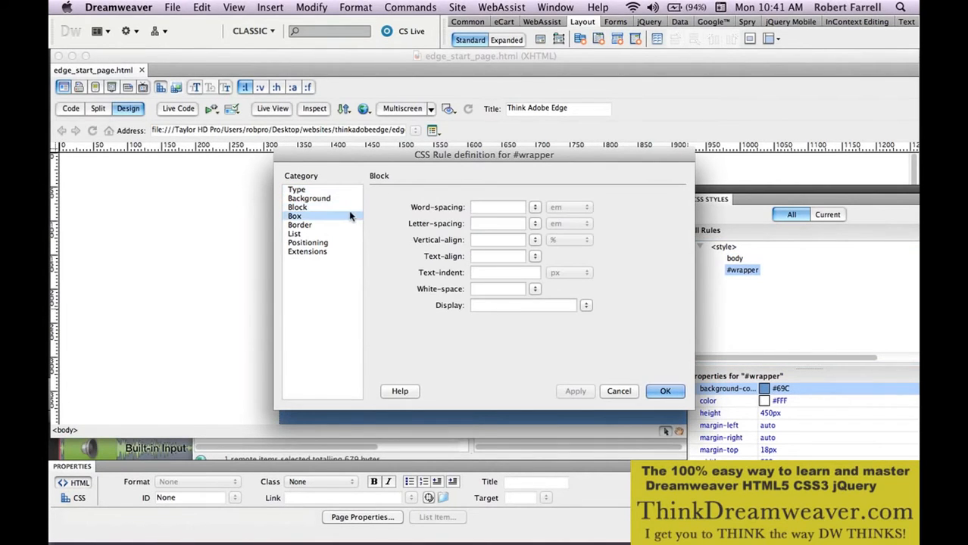
left_click(439, 273)
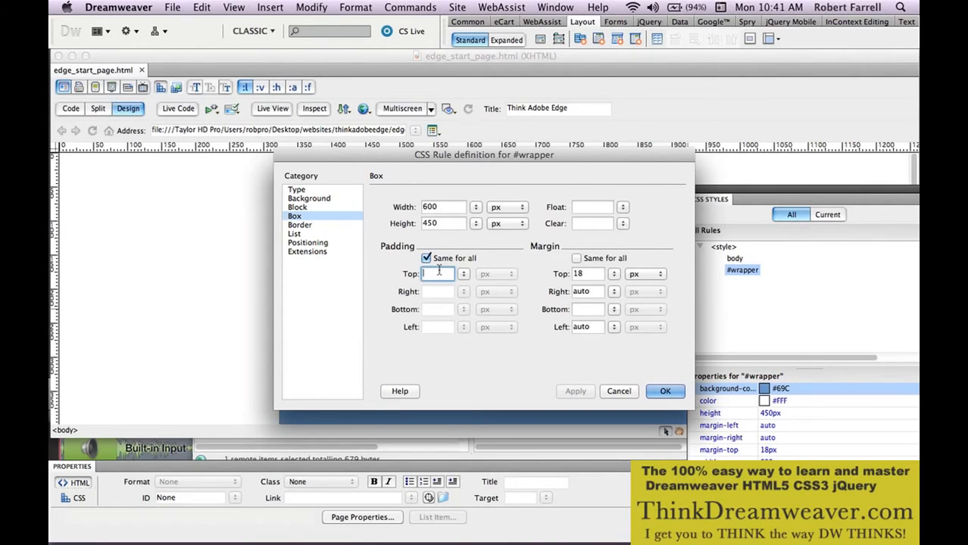
type("20")
key("Return")
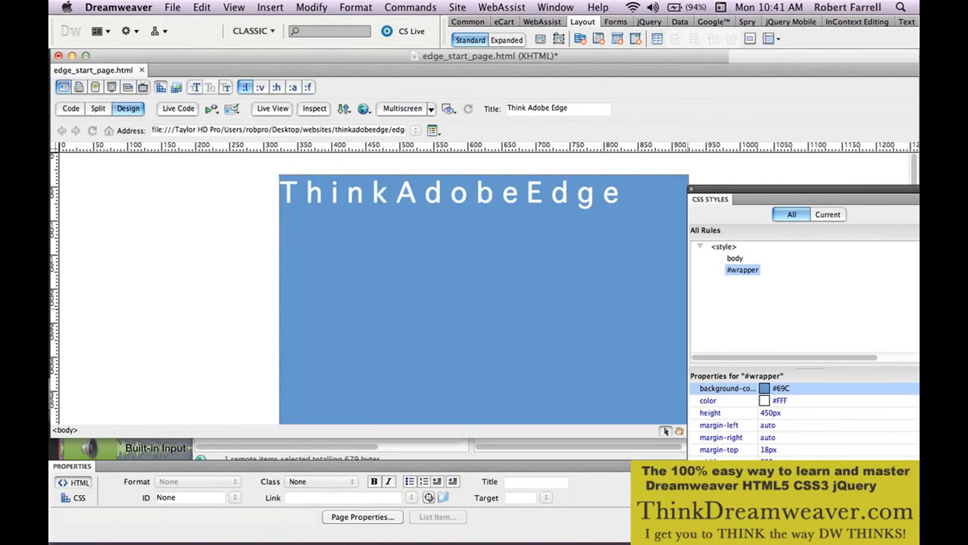
key("super+s")
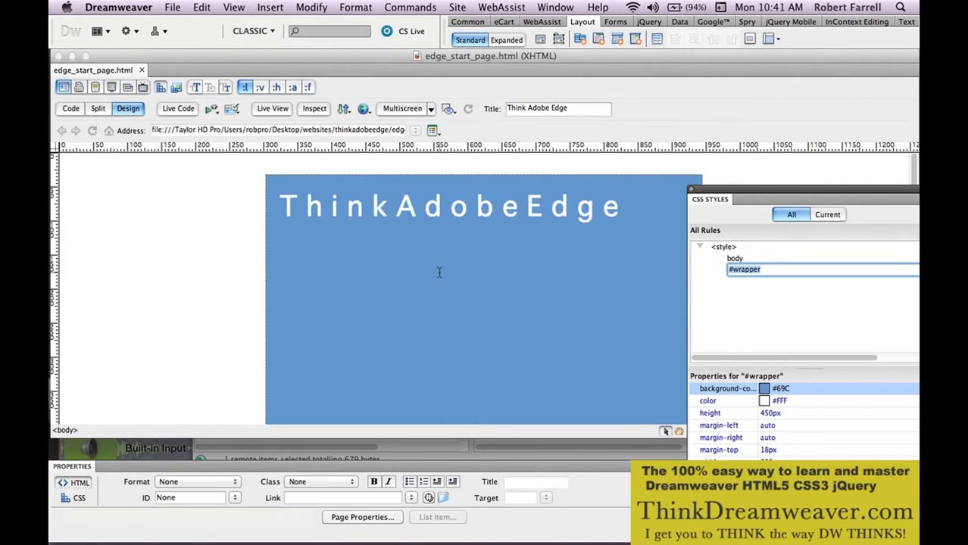
Step: Select the letter T in the heading and create a new CSS rule for all strong elements, defined in this document only
left_click(439, 272)
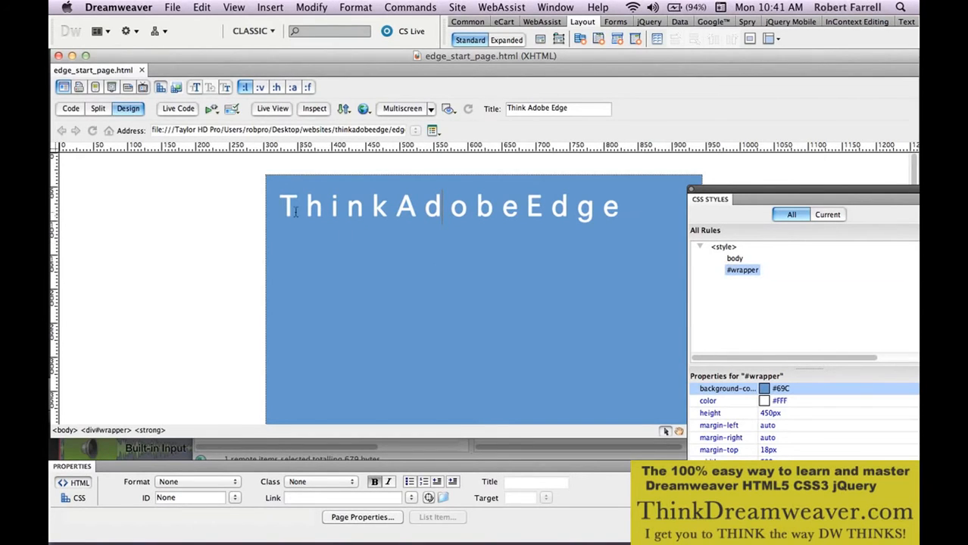
left_click_drag(279, 207, 292, 208)
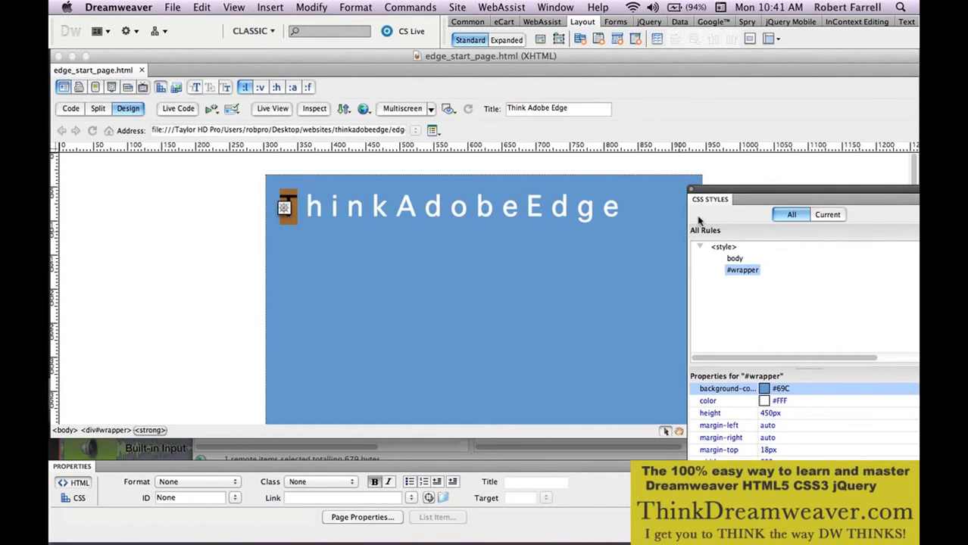
left_click_drag(719, 194, 686, 164)
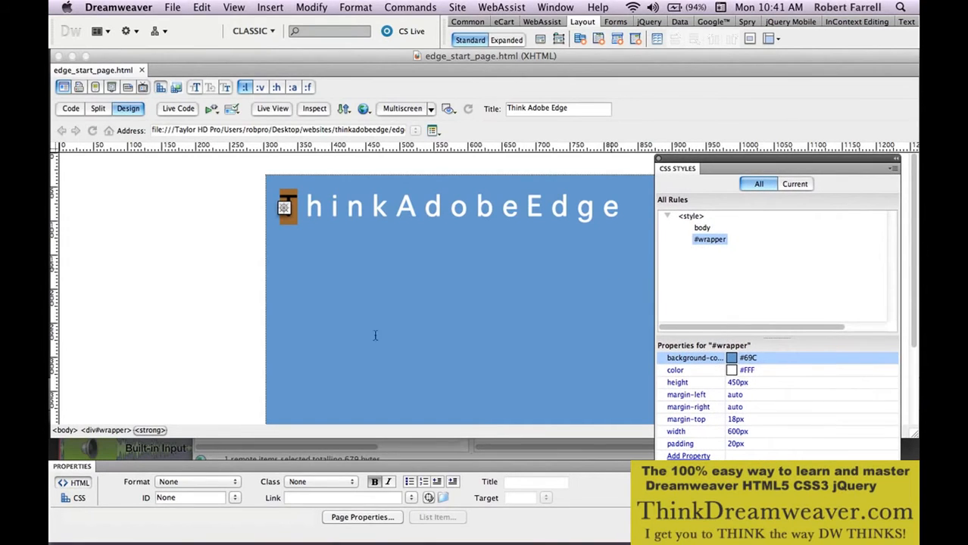
left_click(140, 430)
left_click(851, 493)
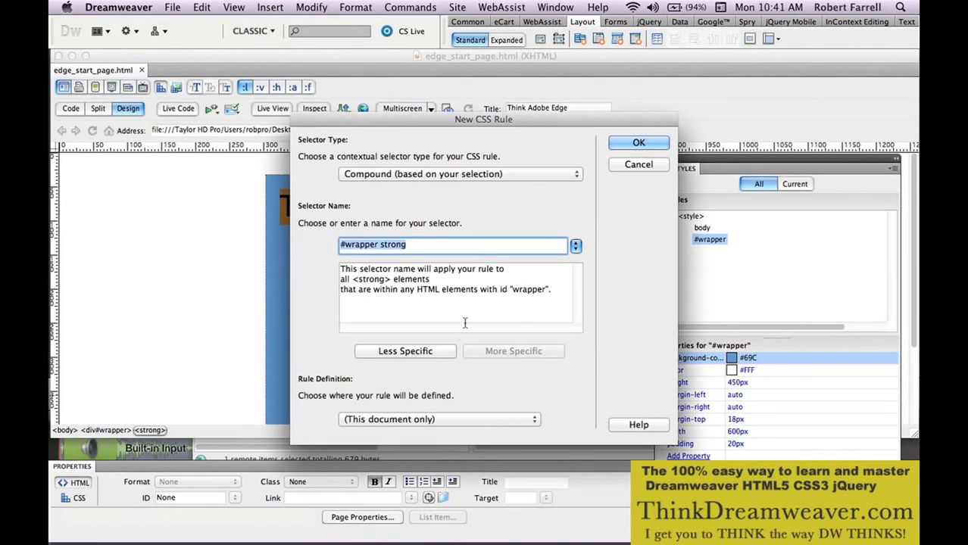
left_click(443, 350)
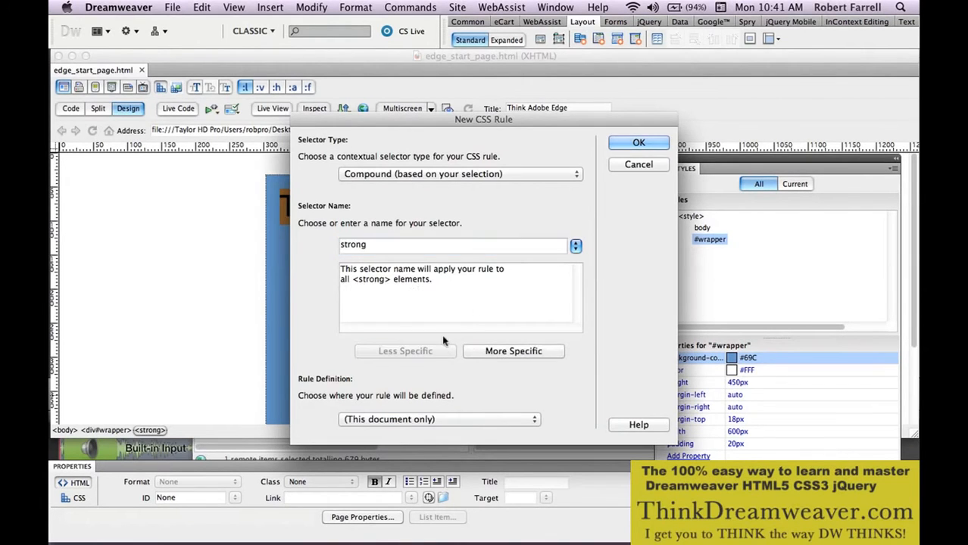
left_click(638, 144)
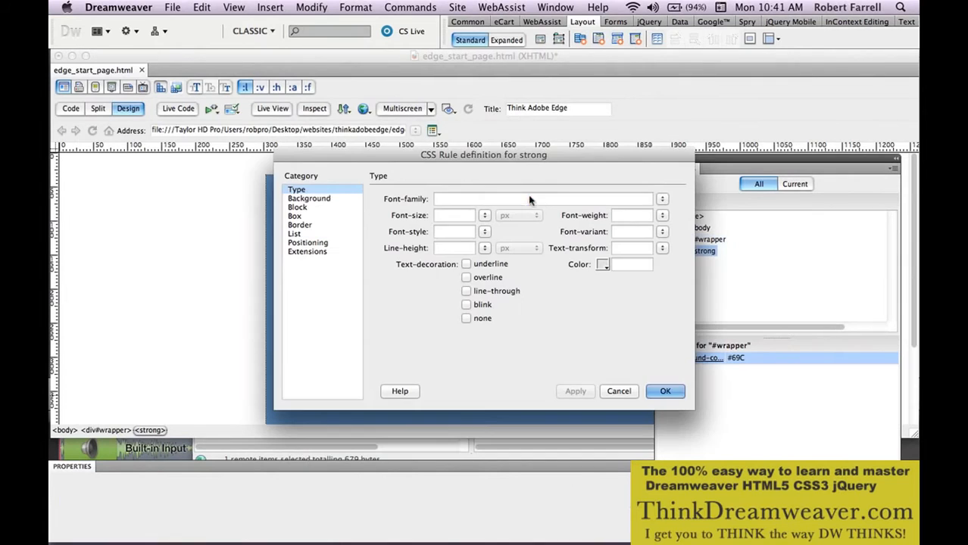
Step: Set the strong rule's display to block and apply it, keeping the rule definition open
left_click(318, 209)
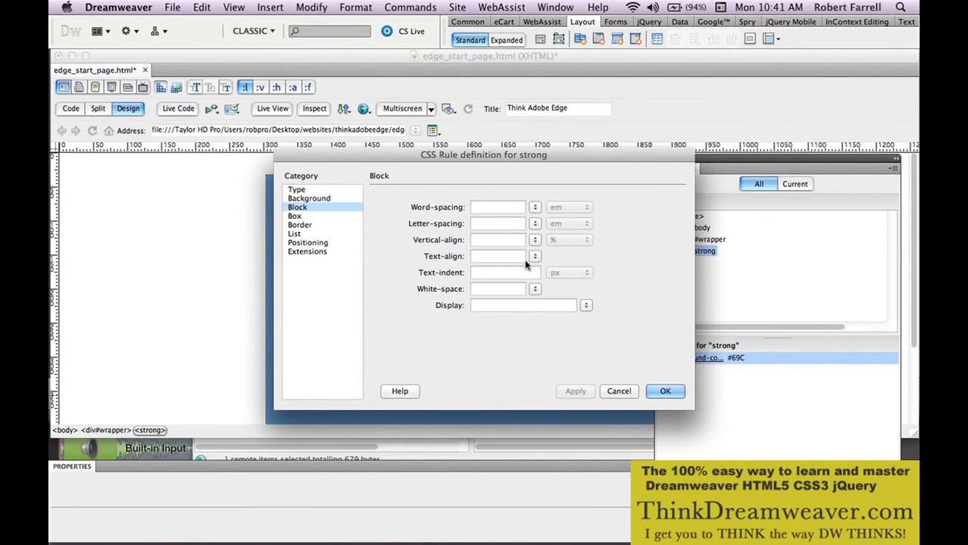
left_click(586, 309)
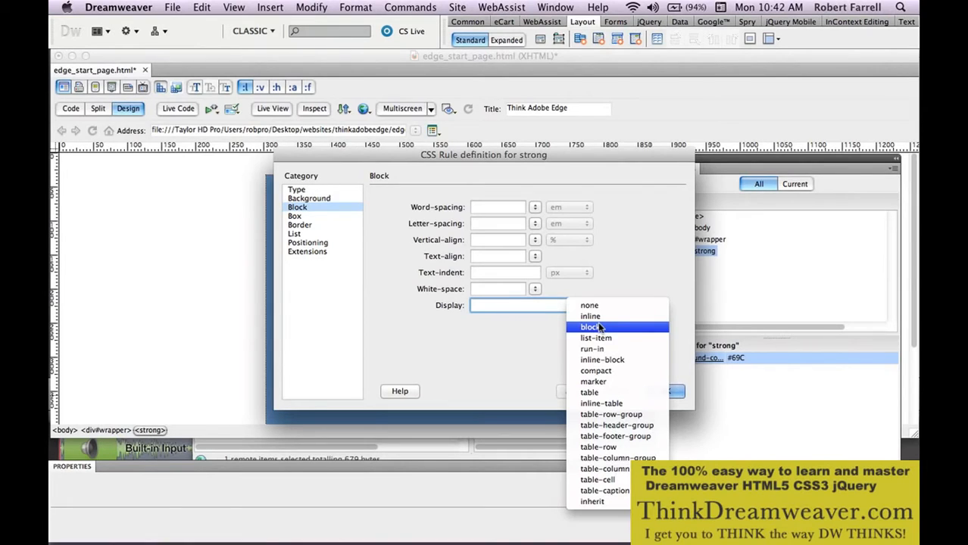
left_click(599, 327)
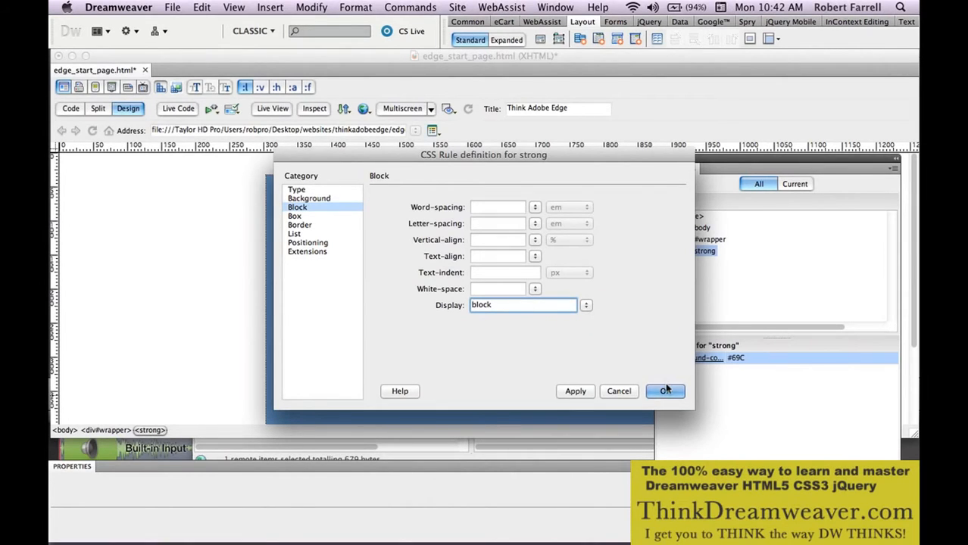
left_click(577, 391)
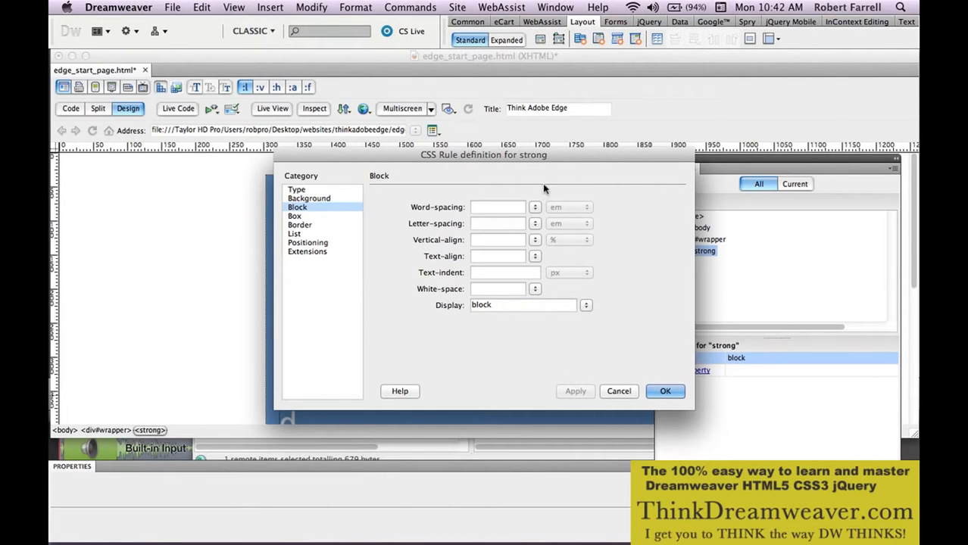
left_click_drag(541, 155, 534, 205)
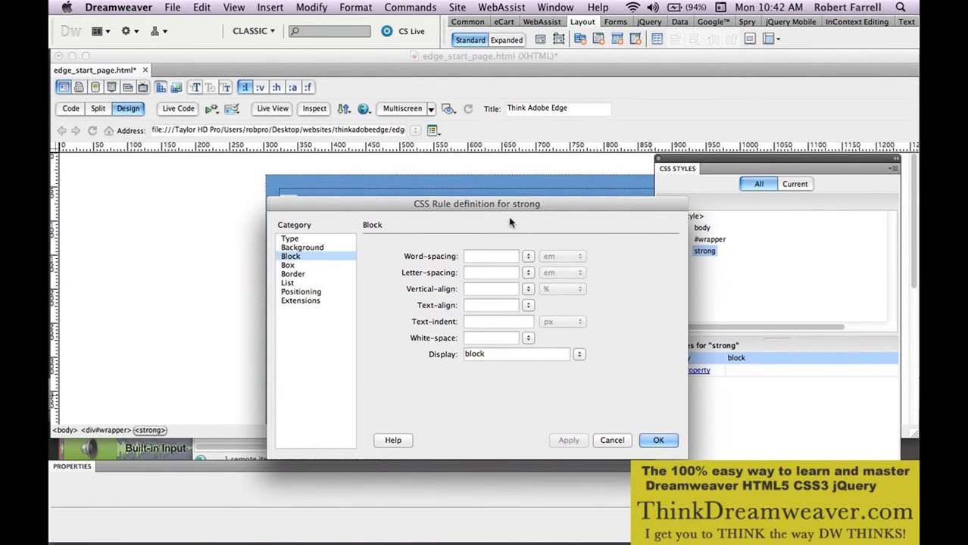
Step: Float the strong elements left, confirm the rule, and save the page
left_click(320, 268)
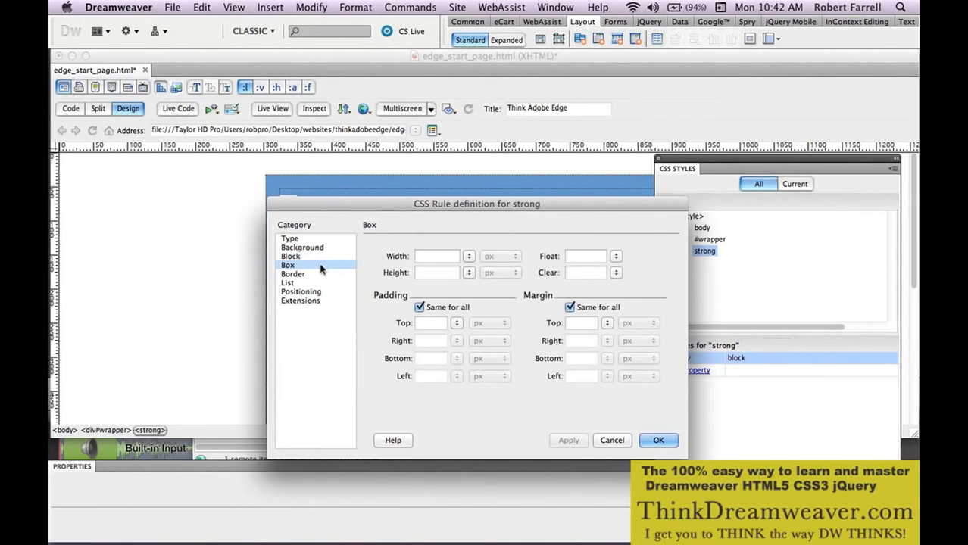
left_click(617, 258)
left_click(599, 267)
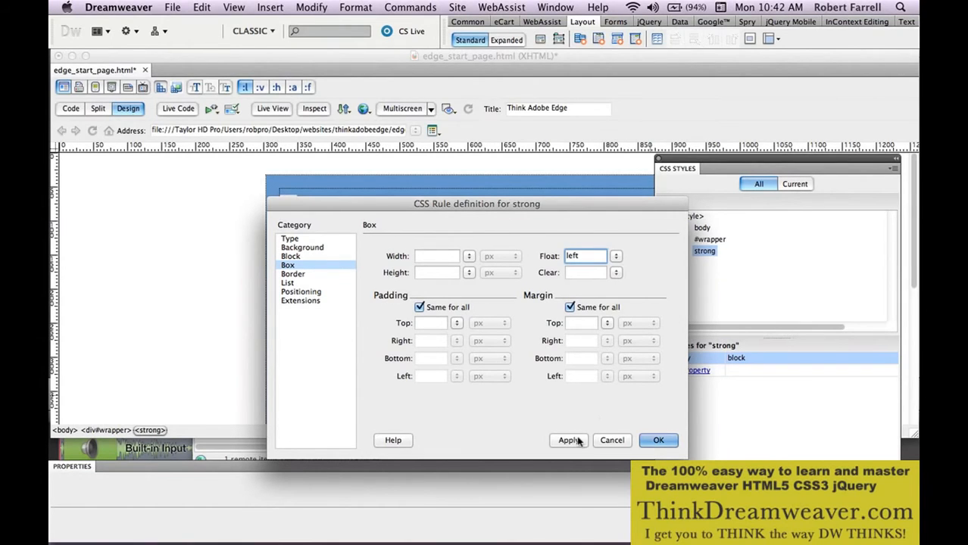
left_click(577, 442)
left_click_drag(527, 209, 522, 258)
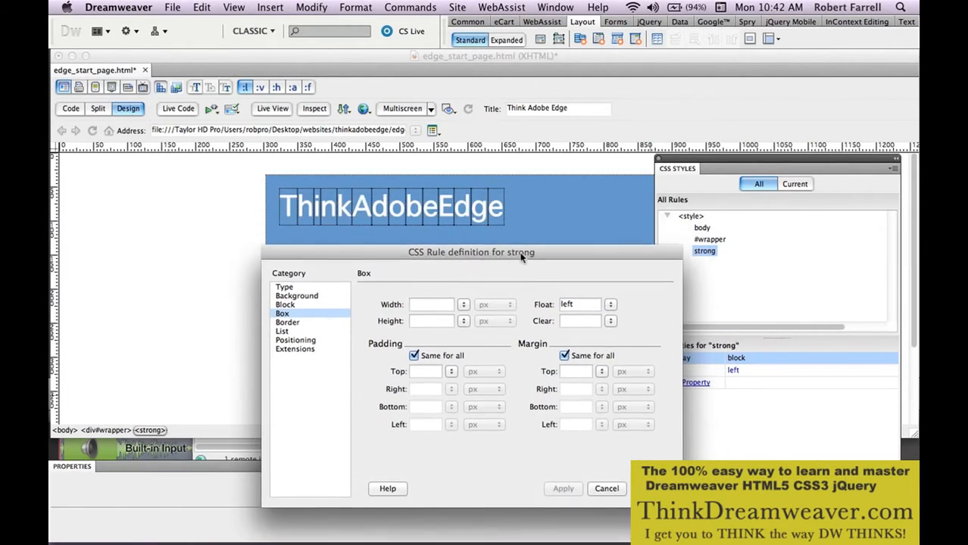
left_click(654, 489)
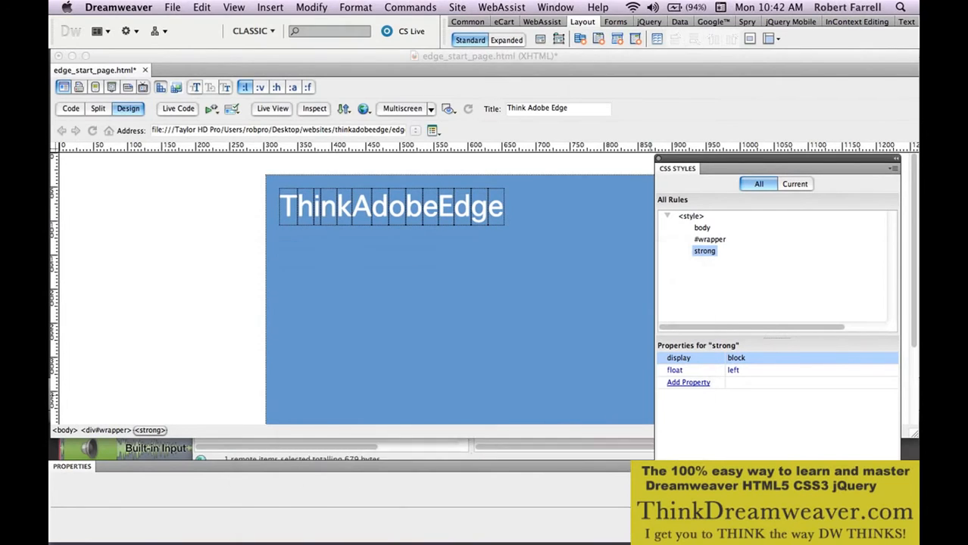
left_click(540, 348)
key("cmd+s")
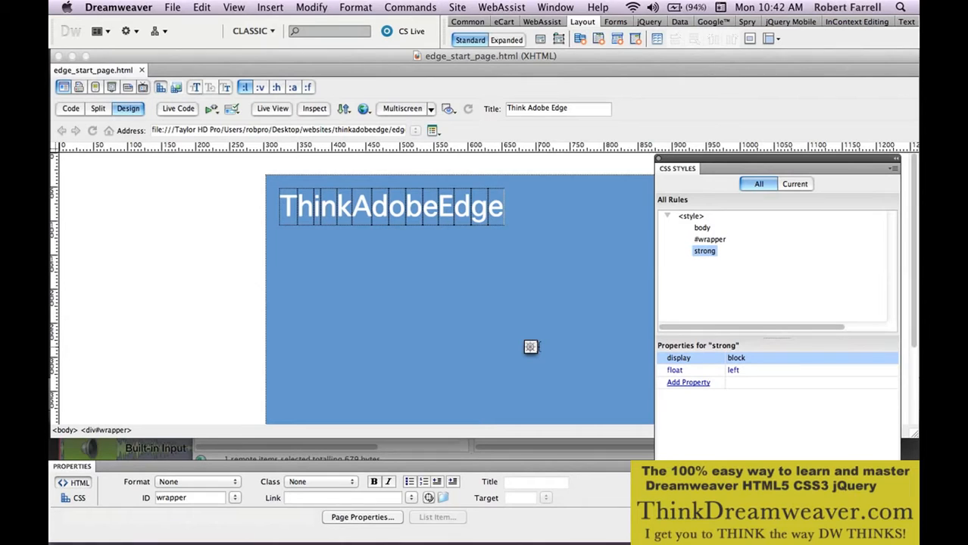
key("super+n")
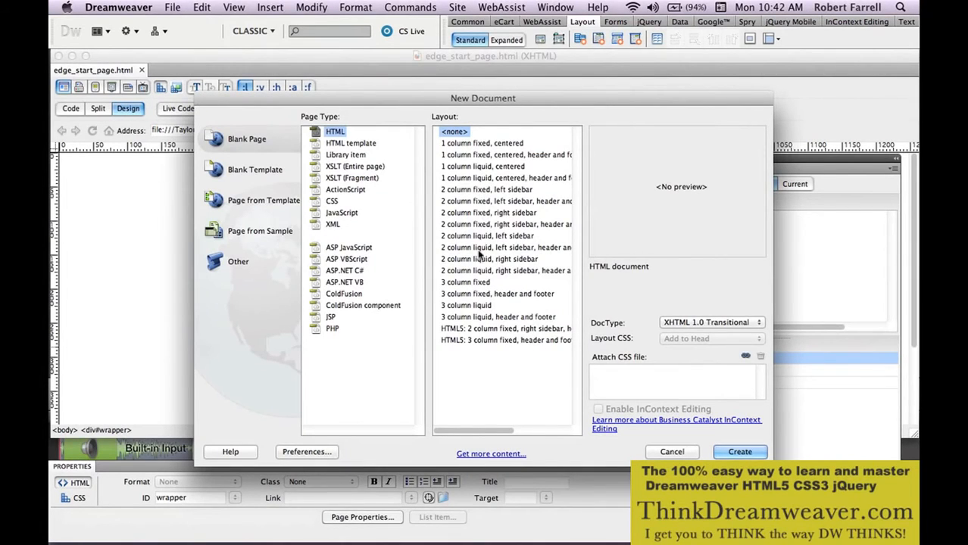
left_click(672, 453)
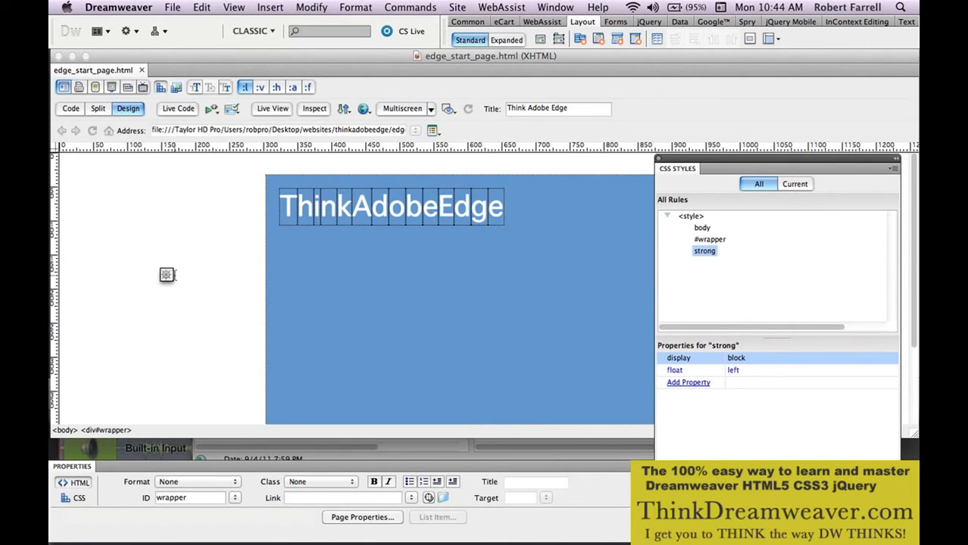
key("super+n")
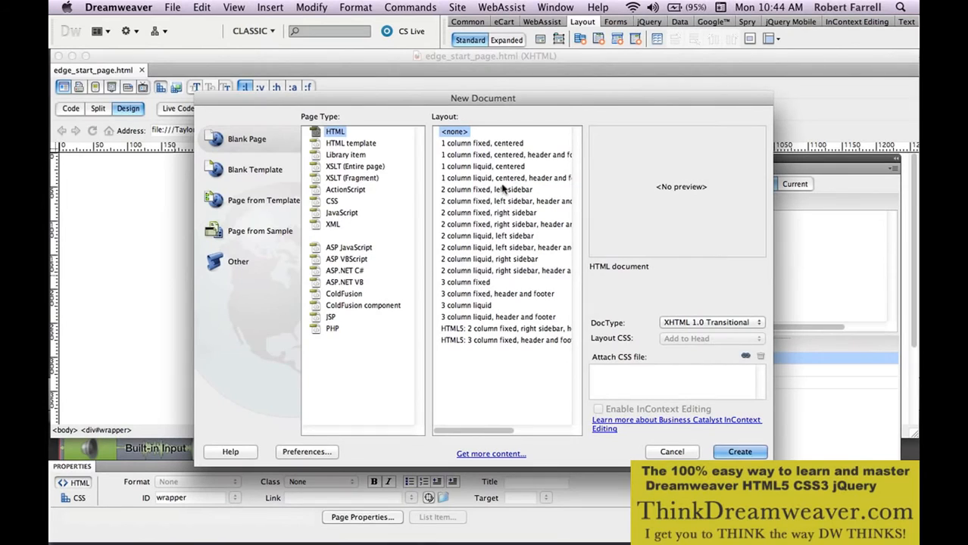
left_click(671, 452)
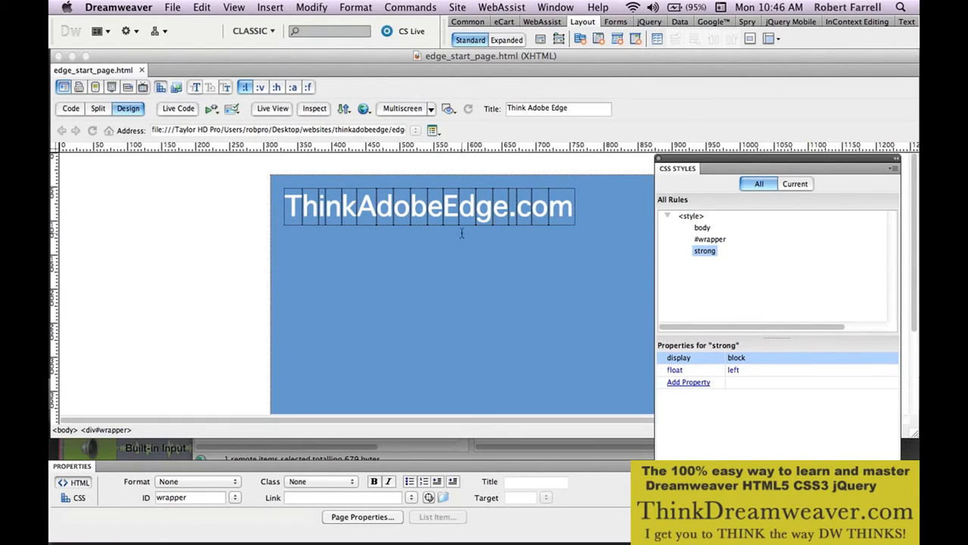
Step: Compare the page with CSS styles hidden and shown, and look up the Style Rendering toolbar among the available toolbars
left_click(161, 89)
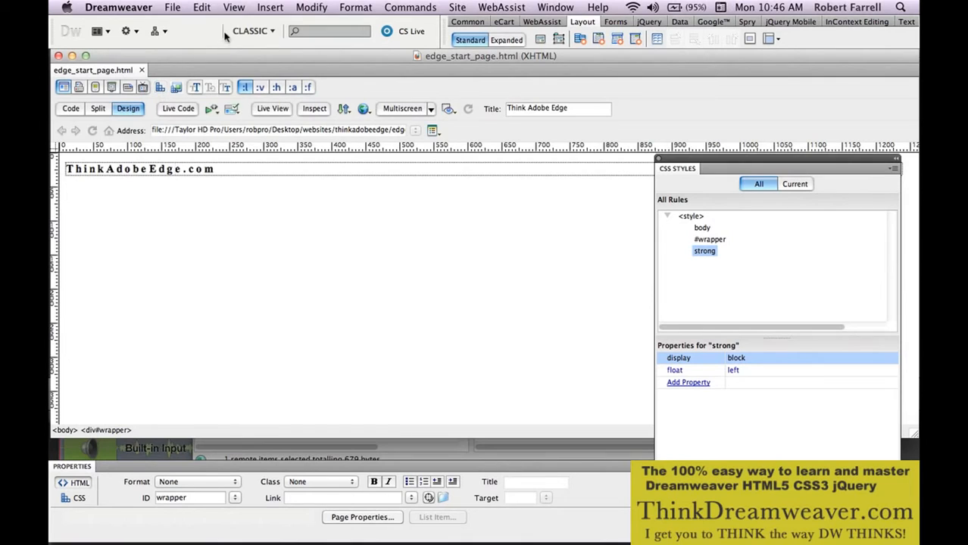
left_click(234, 9)
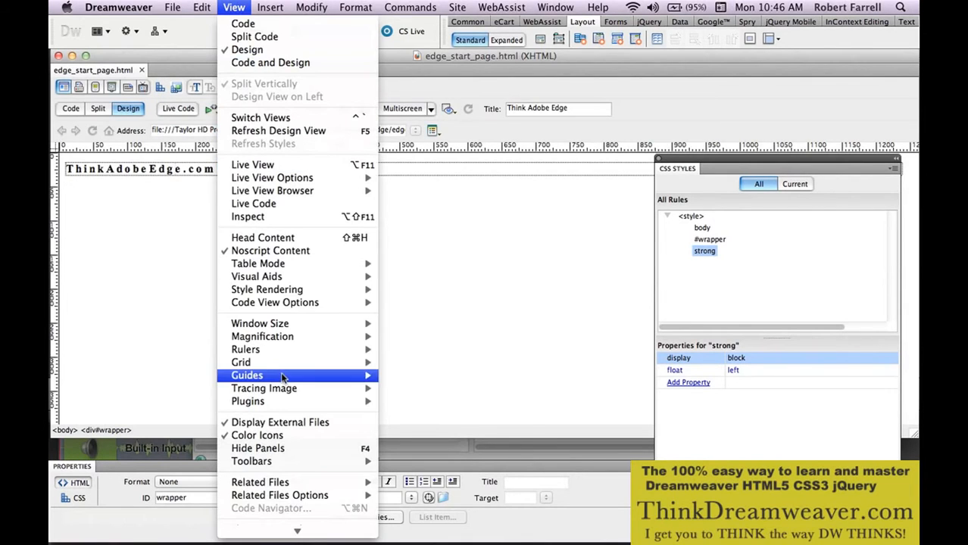
mouse_move(368, 464)
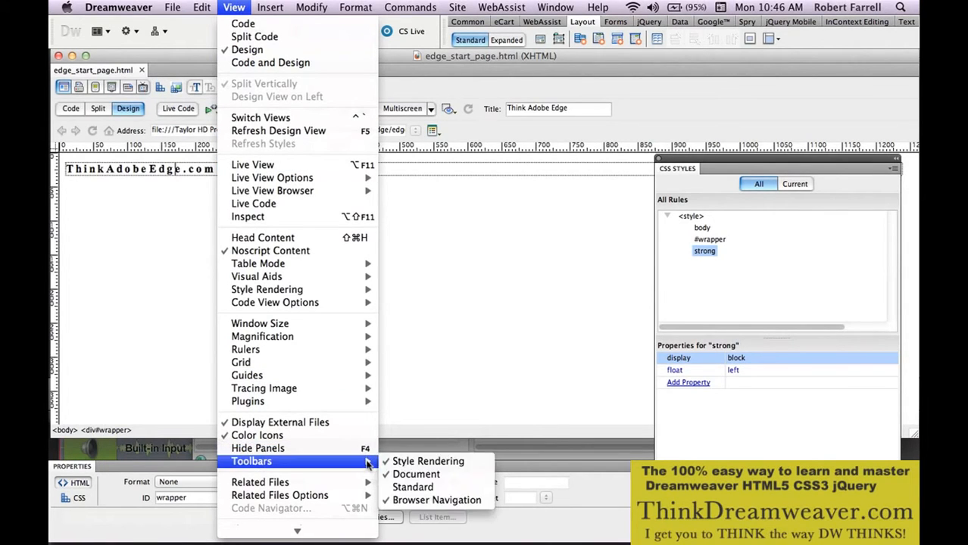
left_click(436, 379)
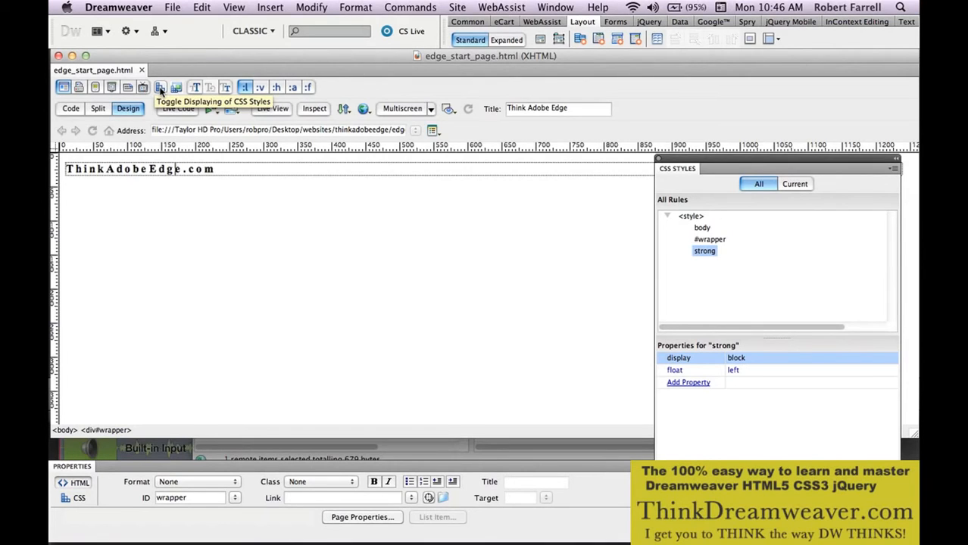
left_click(161, 88)
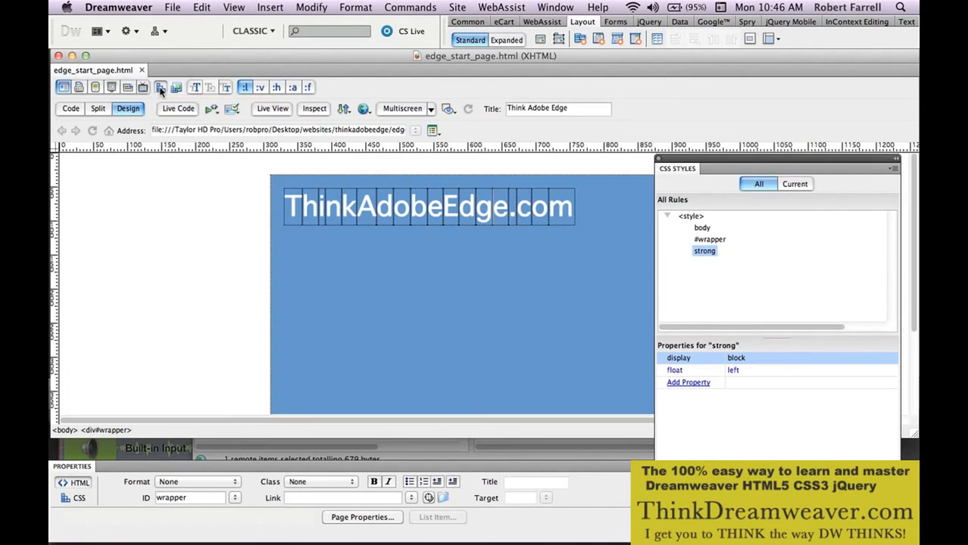
left_click(160, 88)
left_click(161, 88)
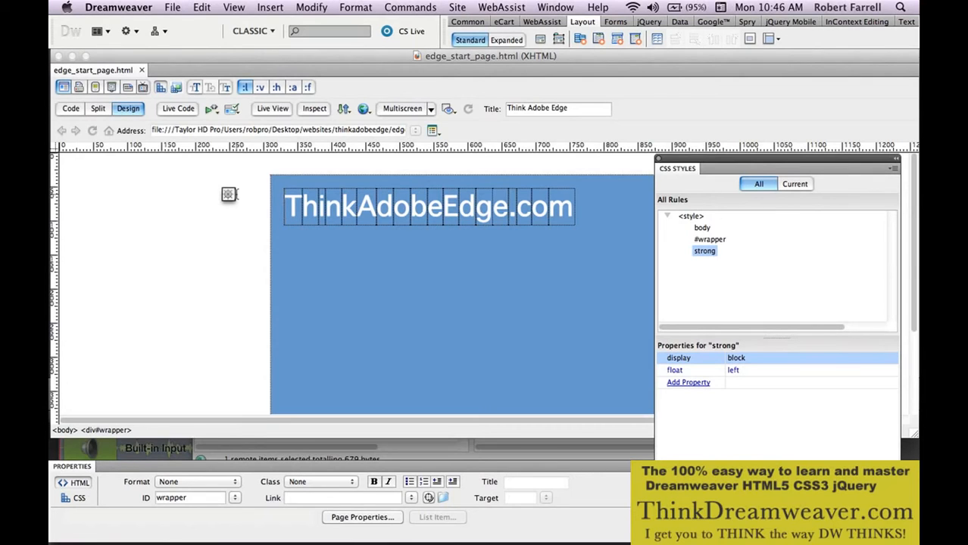
Step: Switch to Finder and hide all other applications to reveal the desktop folders
key("super+Tab")
key("super+Tab")
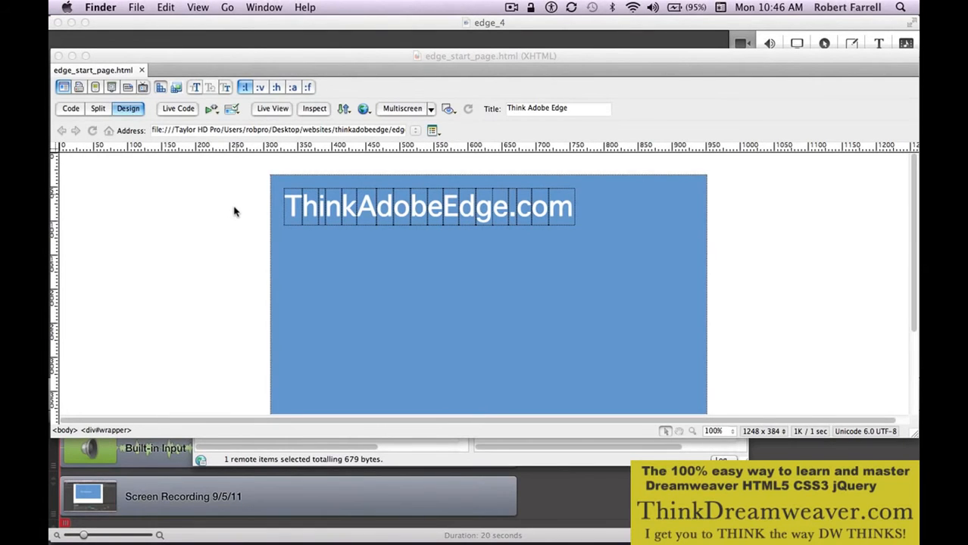
key("alt+super+h")
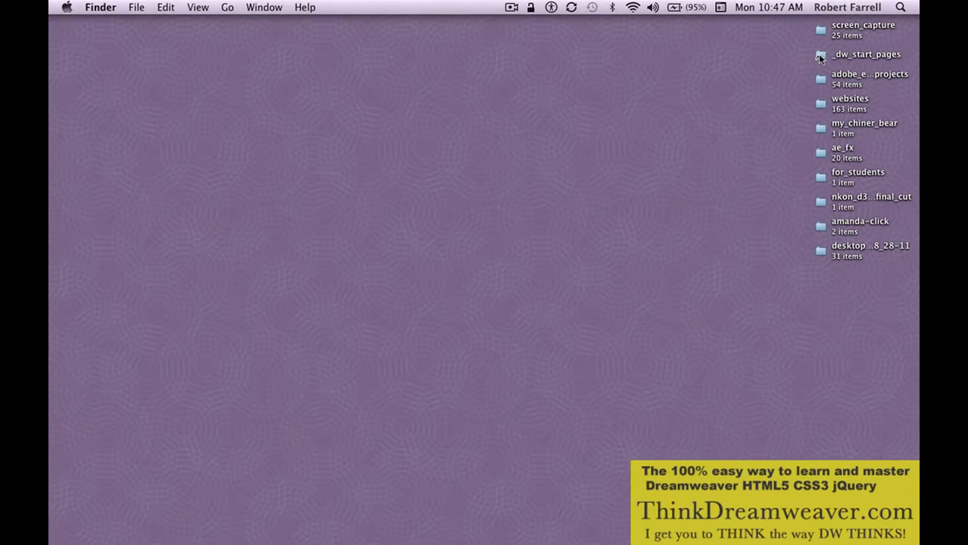
Step: Open the _dw_start_pages folder and examine where its Layouts folder sits in the Dreamweaver folder hierarchy
double_click(820, 57)
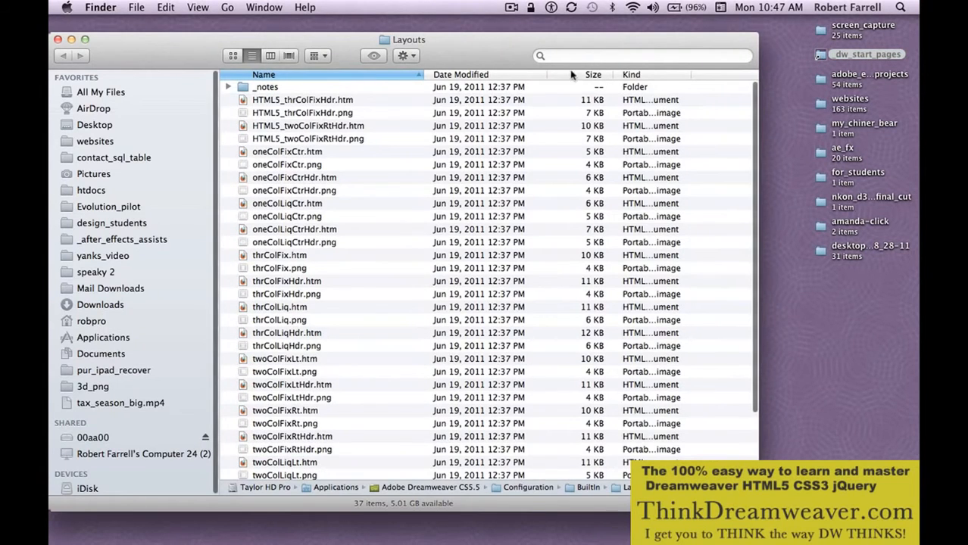
left_click_drag(503, 50, 522, 48)
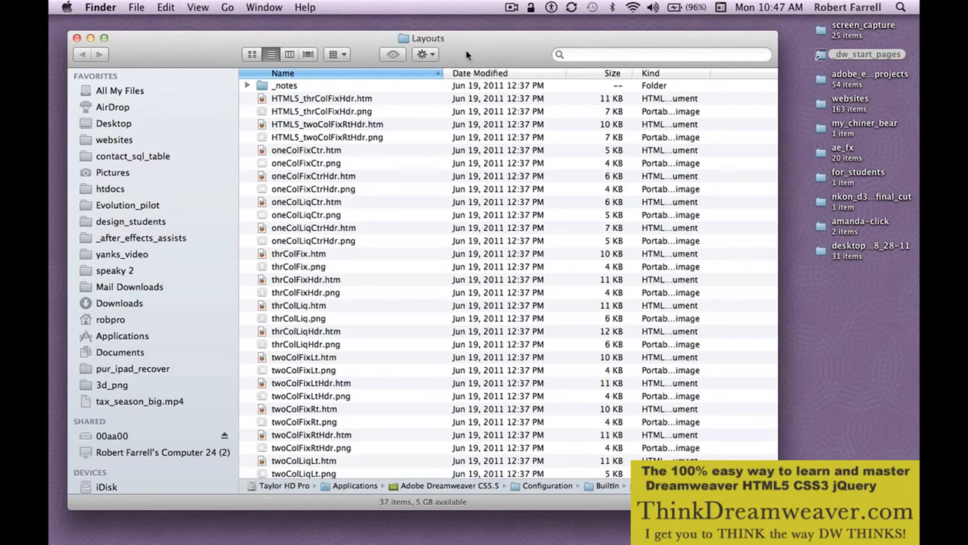
left_click(439, 41, "super")
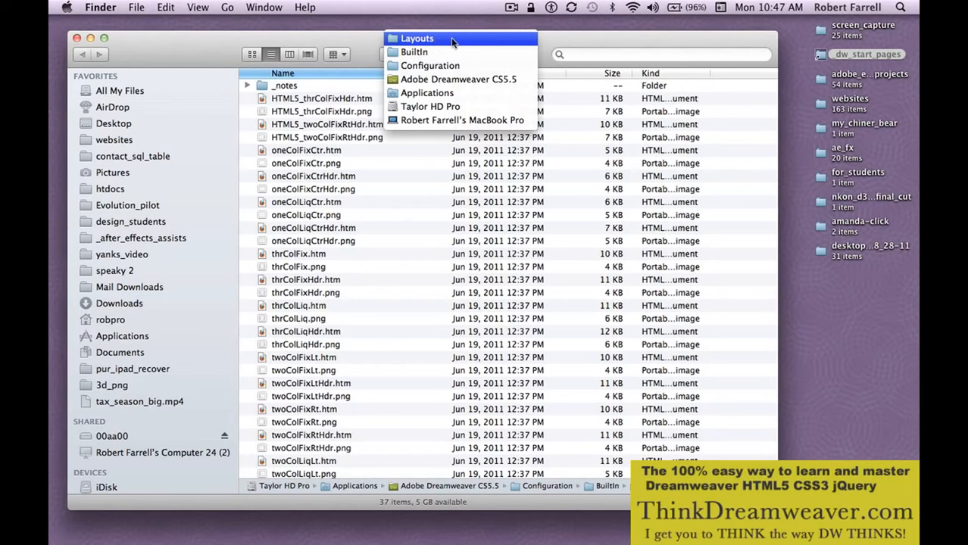
left_click(547, 42)
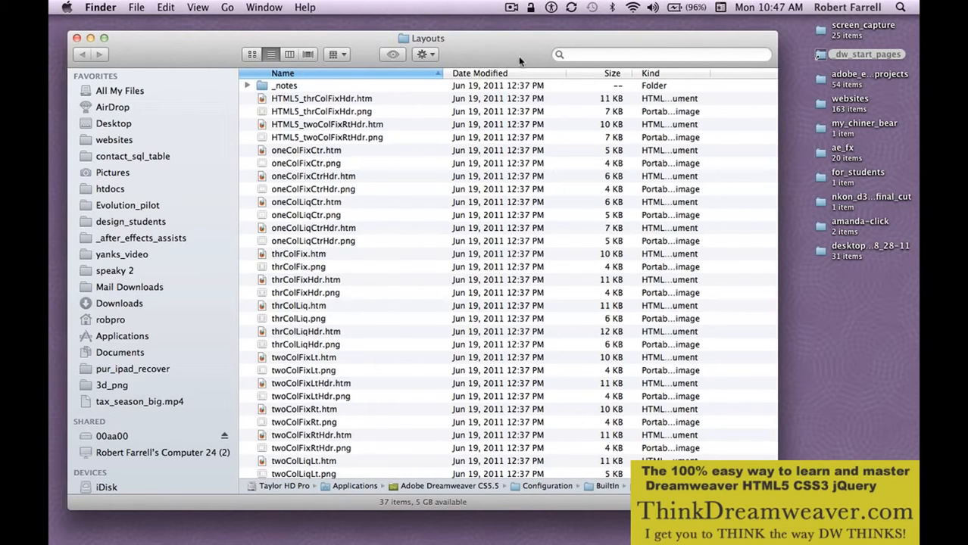
Step: Switch to Dreamweaver and save a copy of the page as _edge_start_page.htm in the _dw_start_pages Layouts folder, without updating links
key("super+Tab")
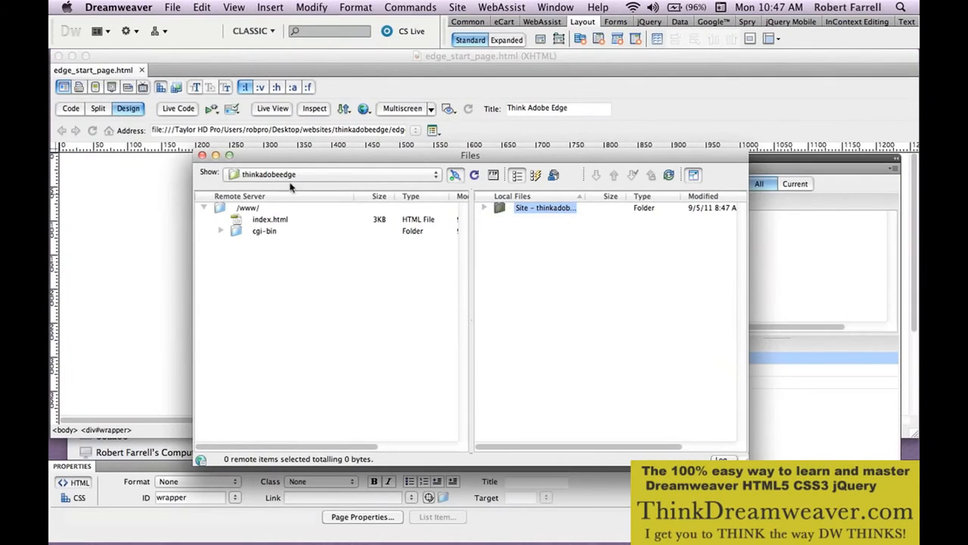
left_click(220, 206)
left_click(177, 208)
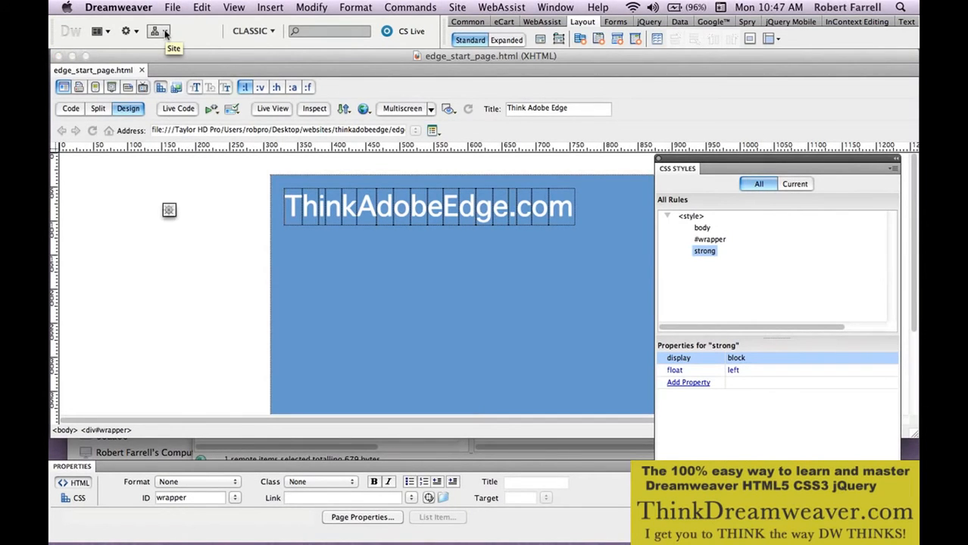
left_click(171, 8)
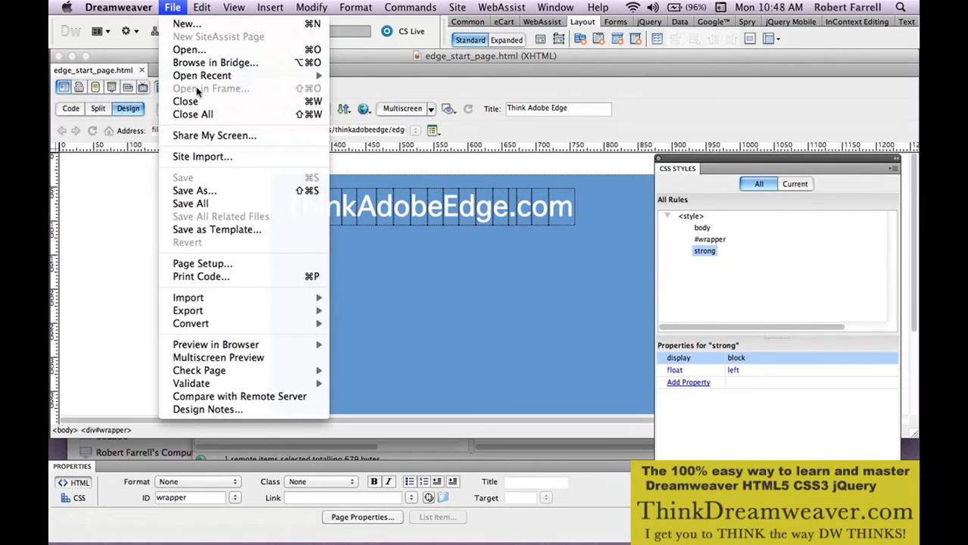
left_click(194, 191)
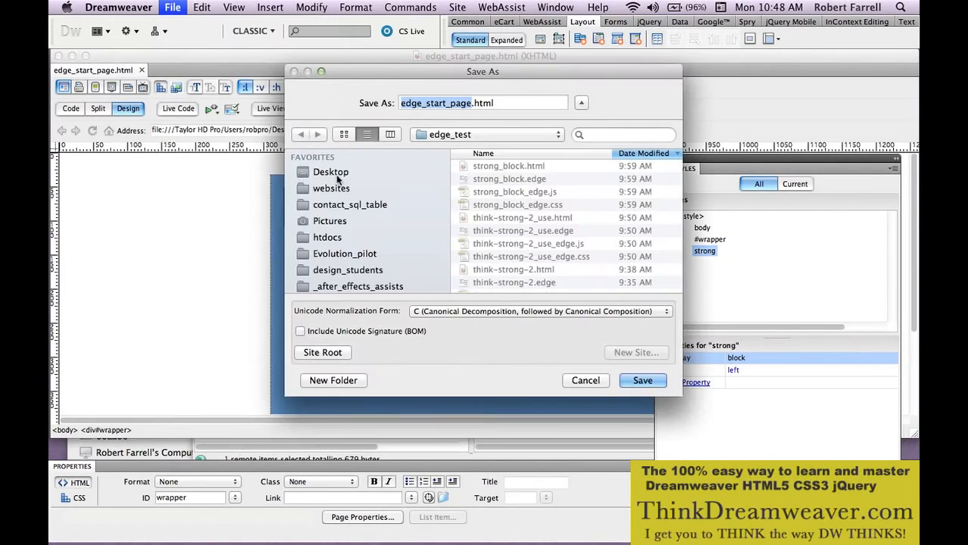
left_click(401, 104)
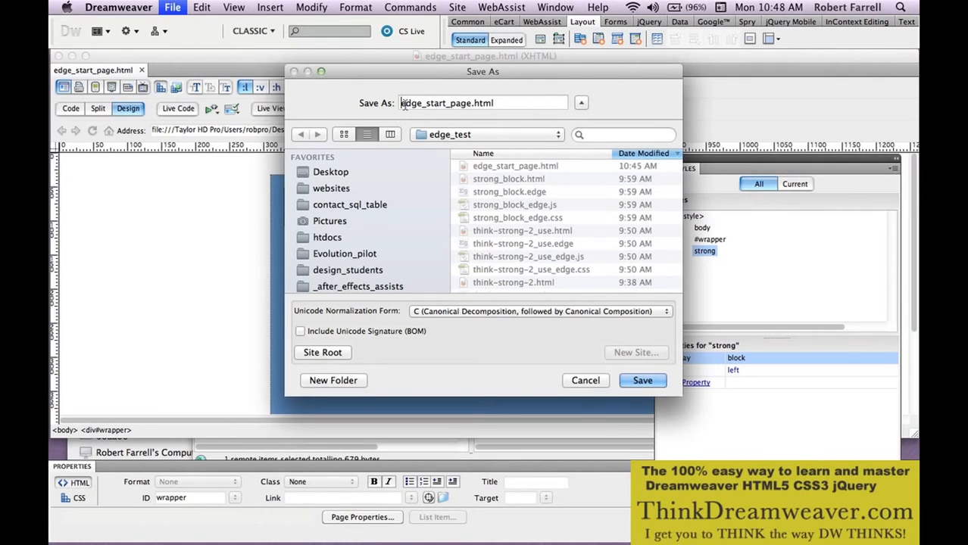
type("_")
key("super+d")
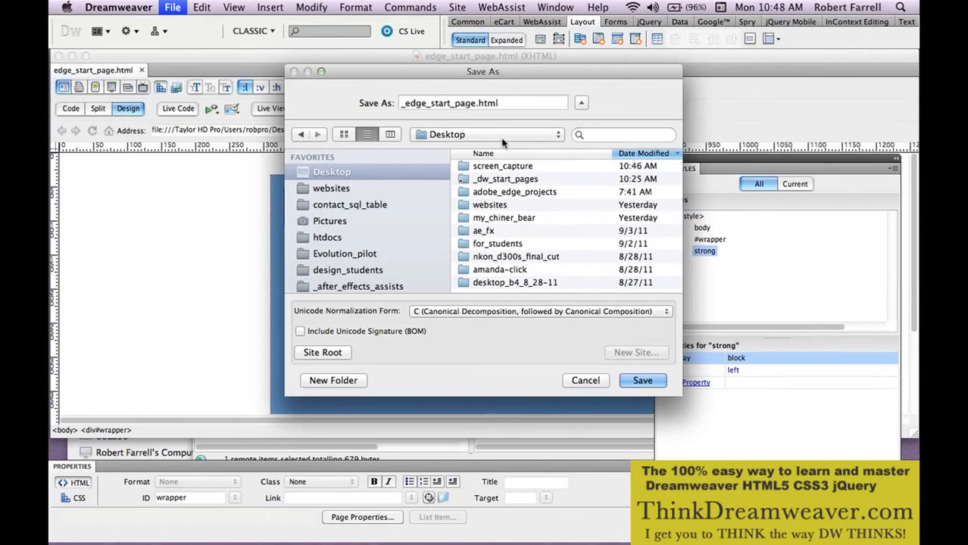
double_click(533, 179)
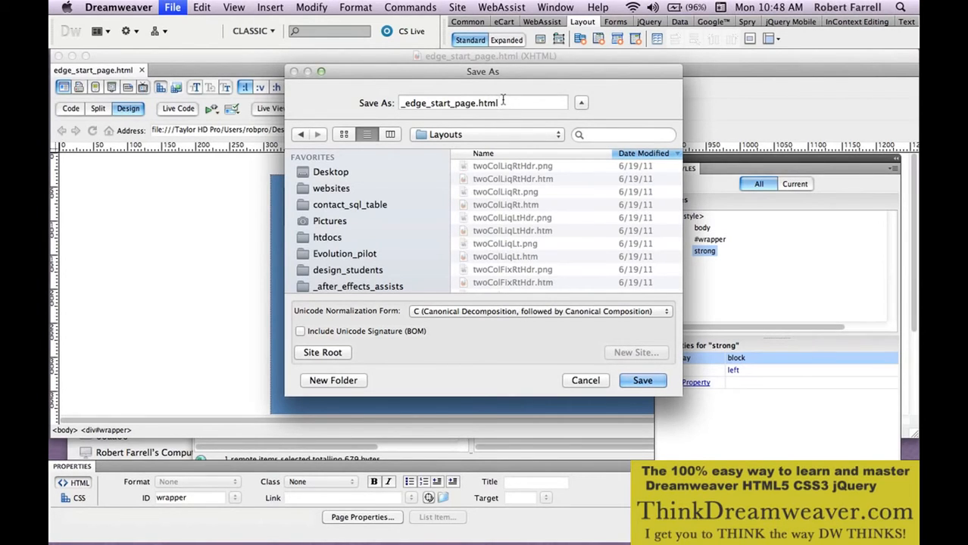
key("BackSpace")
left_click(643, 382)
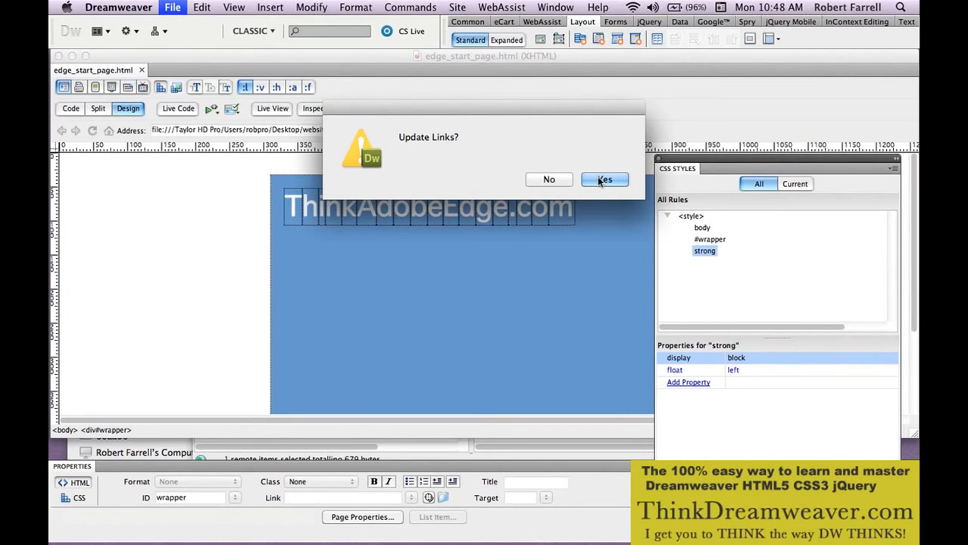
left_click(560, 182)
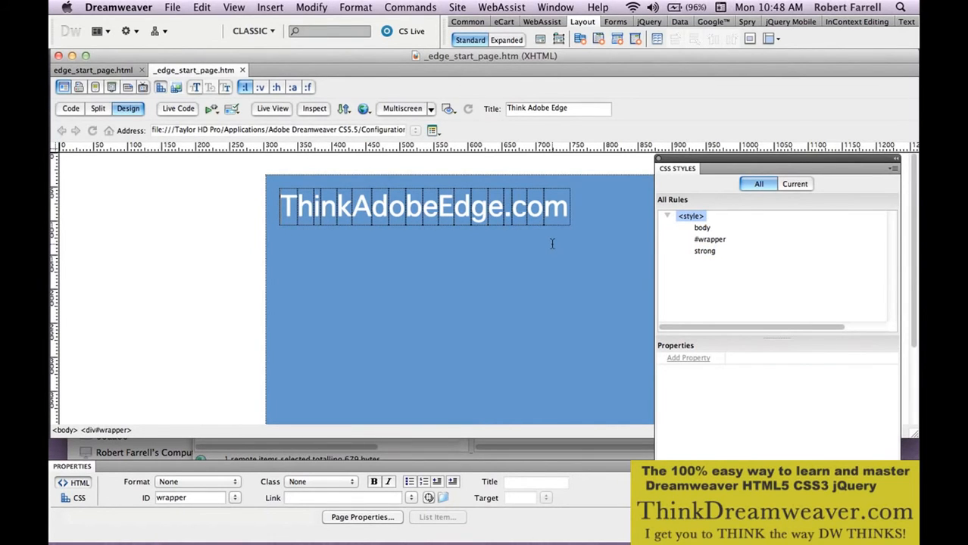
Step: Create a new HTML page from the _edge_start_page layout and expand its embedded style rules
key("super+n")
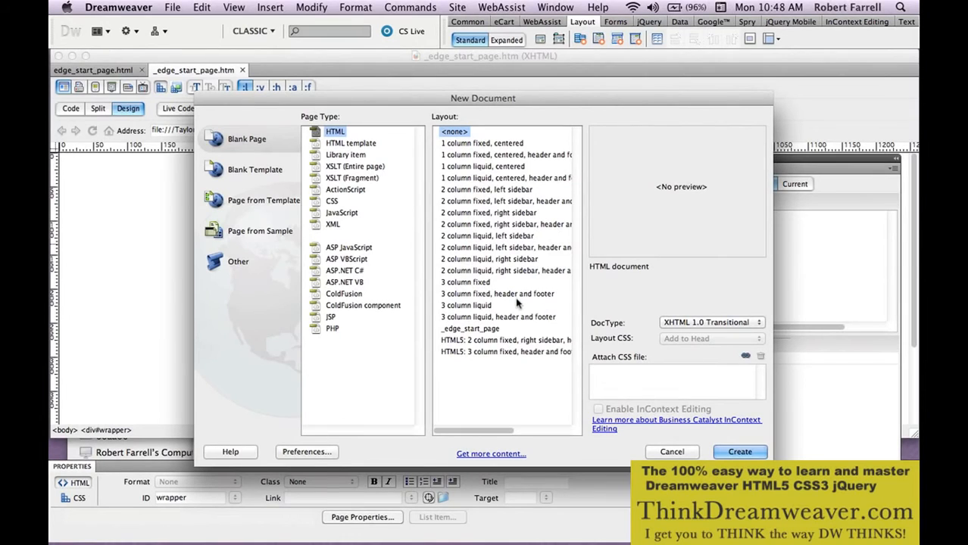
left_click(488, 333)
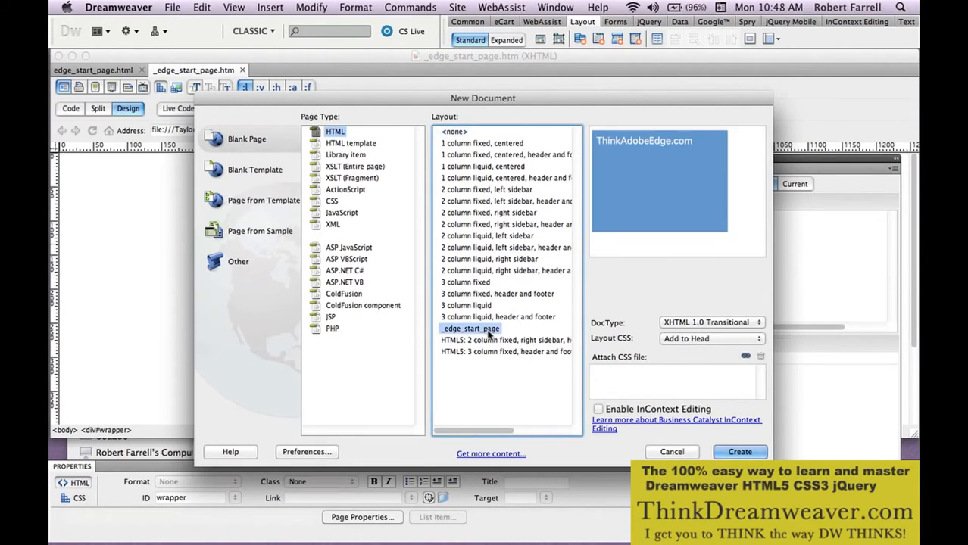
left_click(739, 453)
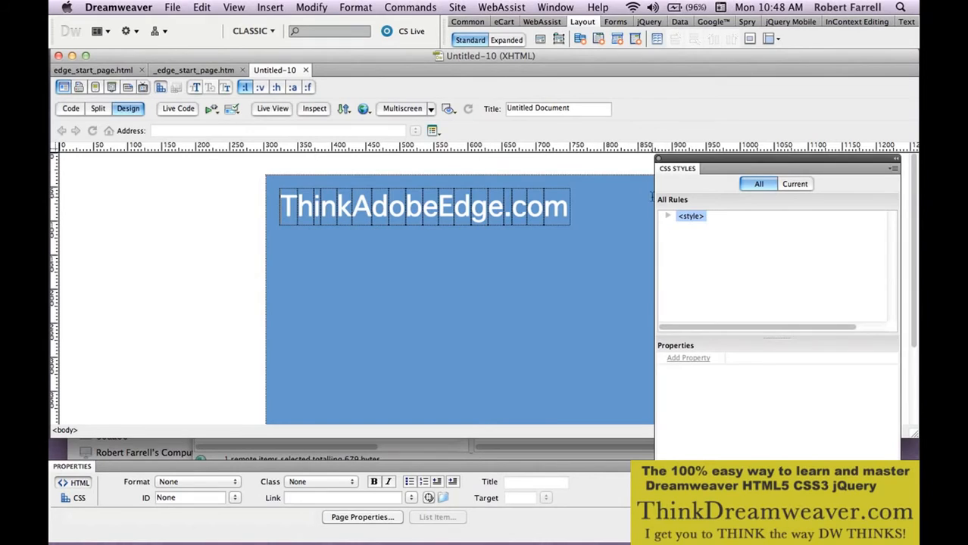
left_click(668, 216)
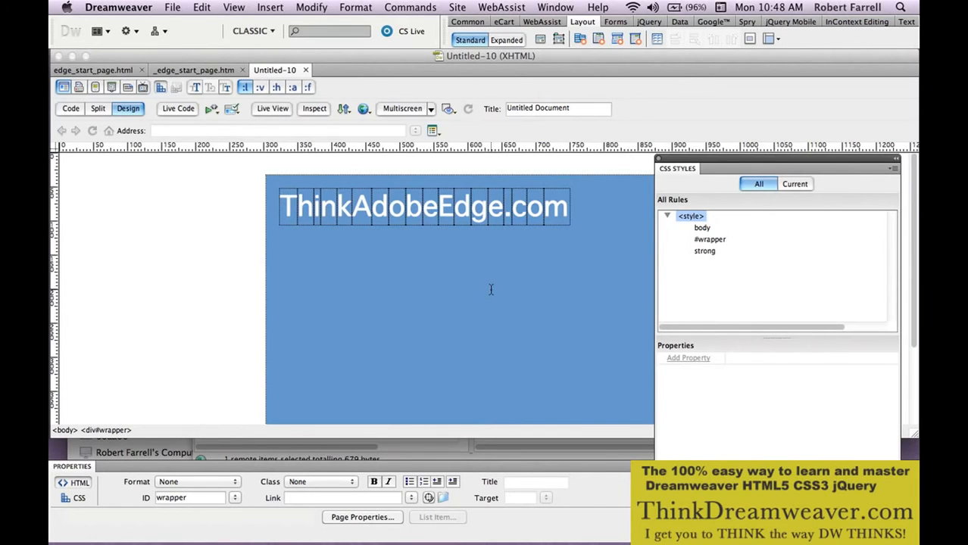
Step: Save the new page as edge_text_v1.html in the Layouts folder
key("super+shift+s")
type("ed")
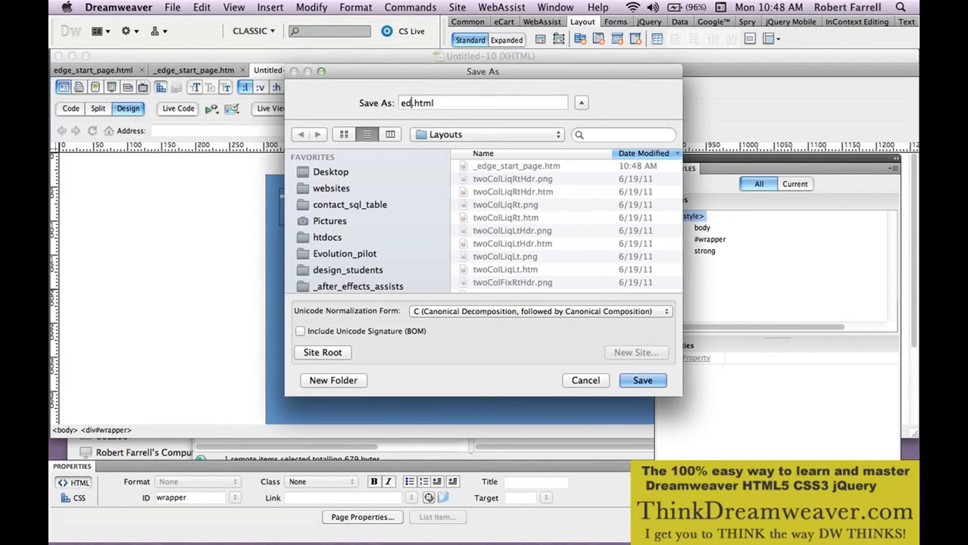
type("ge_text_v1")
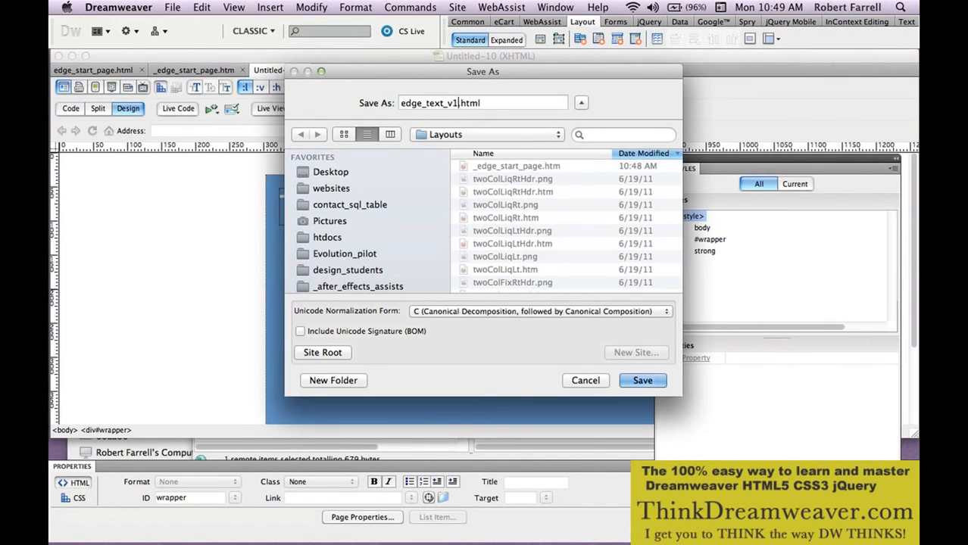
key("Return")
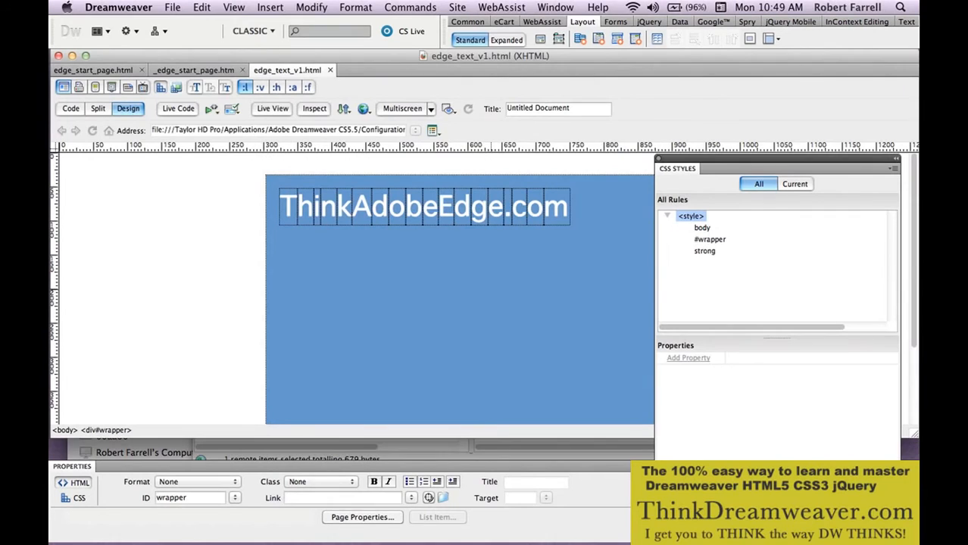
Step: Save a copy of edge_text_v1.html into the edge_test folder of the thinkadobeedge site in websites, without updating links
key("super+shift+s")
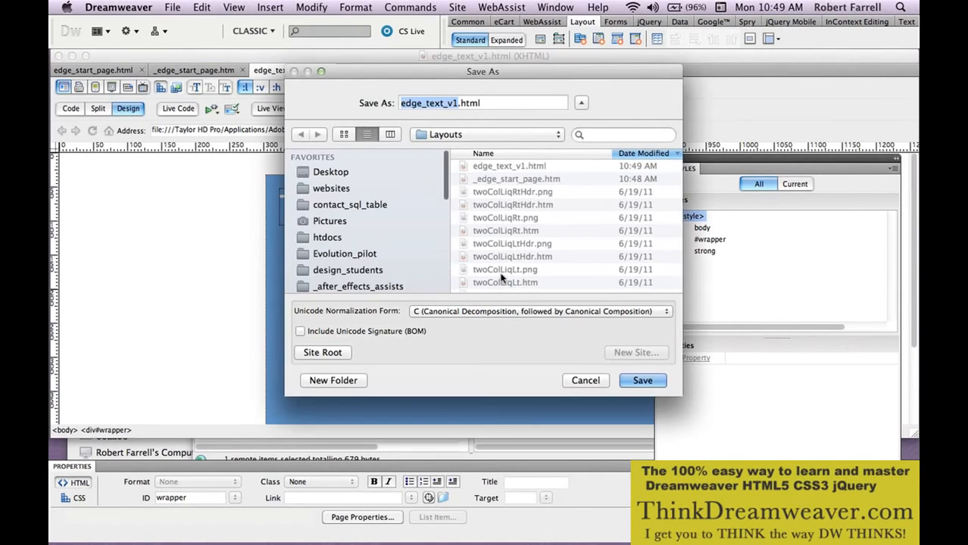
key("super+shift+d")
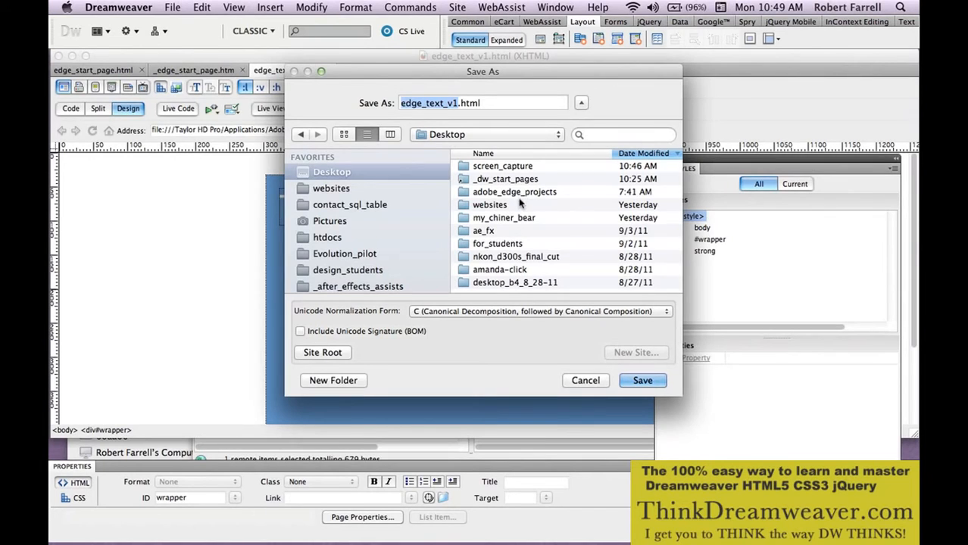
left_click(519, 206)
double_click(520, 206)
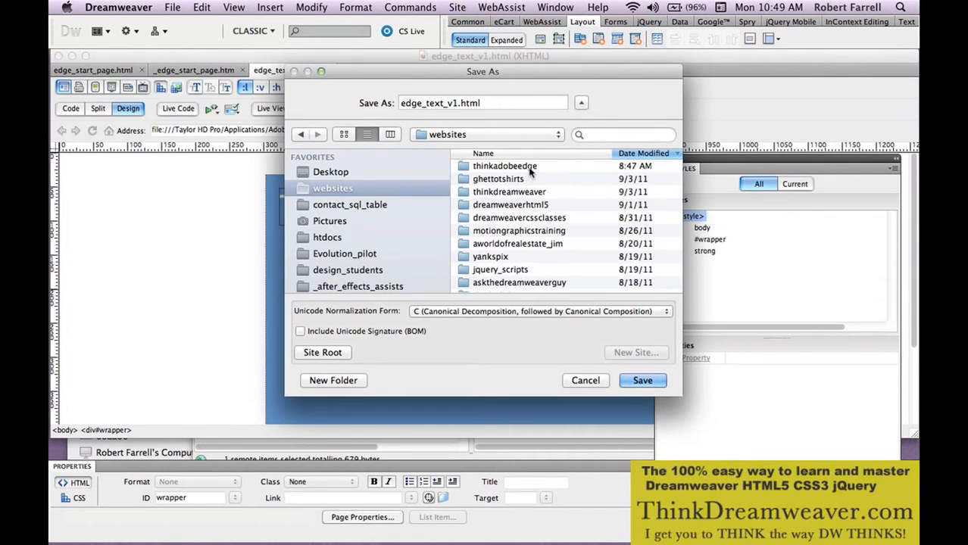
double_click(525, 168)
double_click(524, 172)
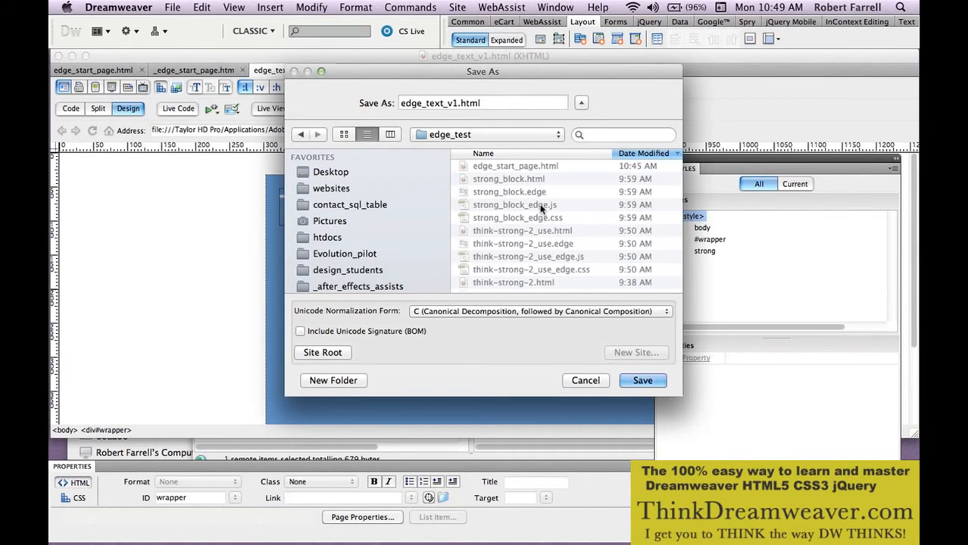
left_click(644, 380)
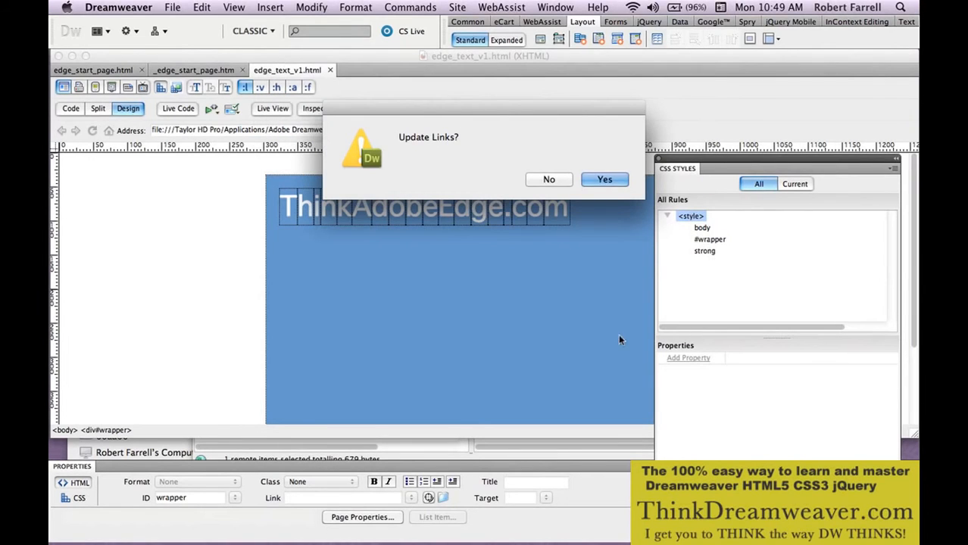
left_click(548, 180)
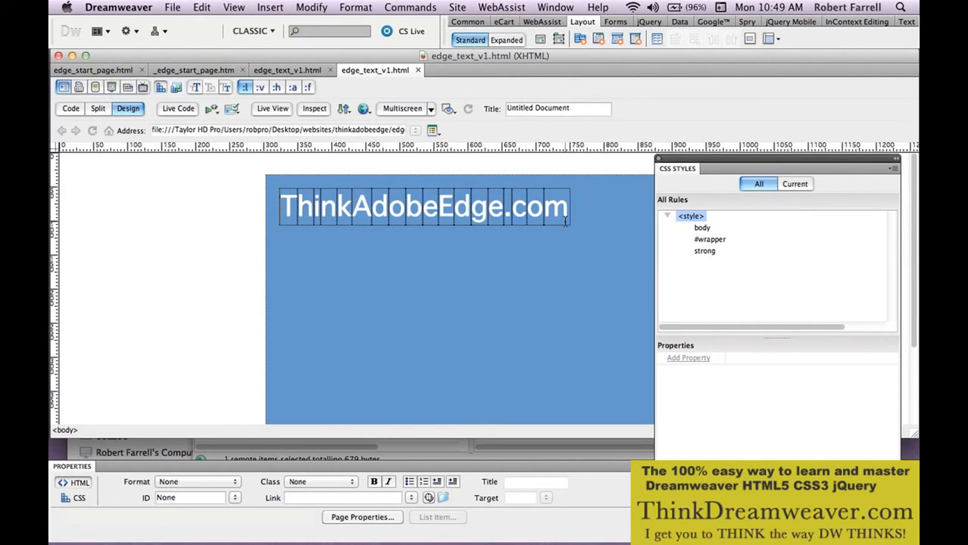
Step: Change the document title to "Adobe Edge Test 2"
left_click(576, 110)
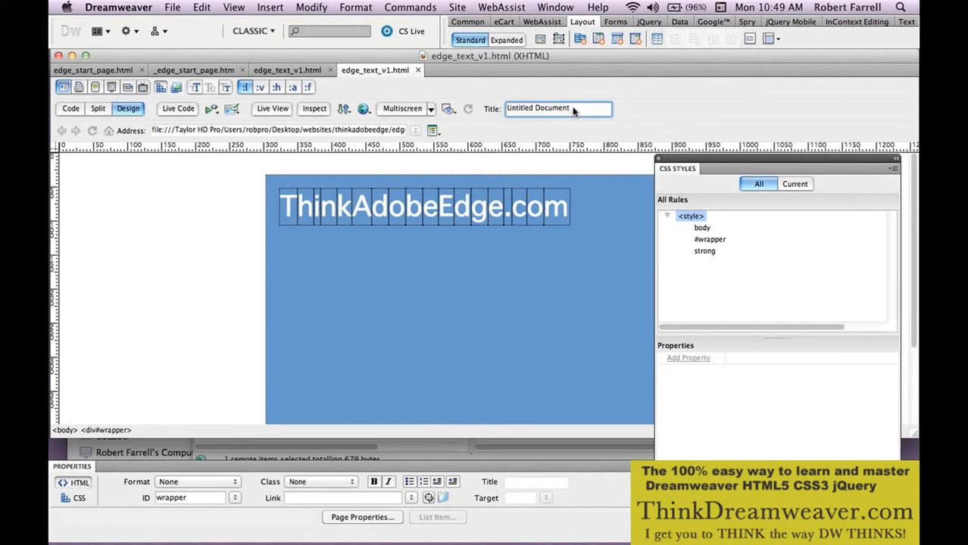
left_click_drag(574, 111, 489, 110)
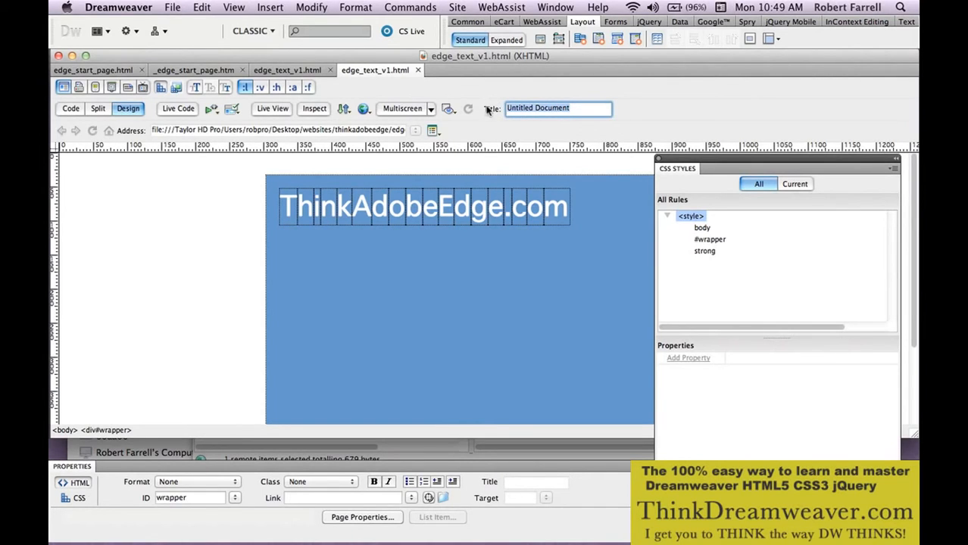
type("Adobe Edge Test 2")
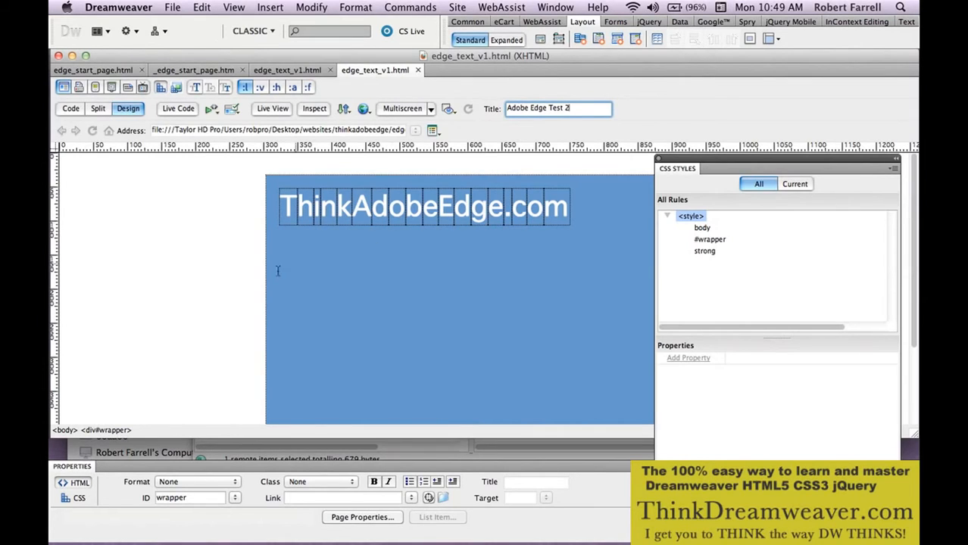
left_click(238, 280)
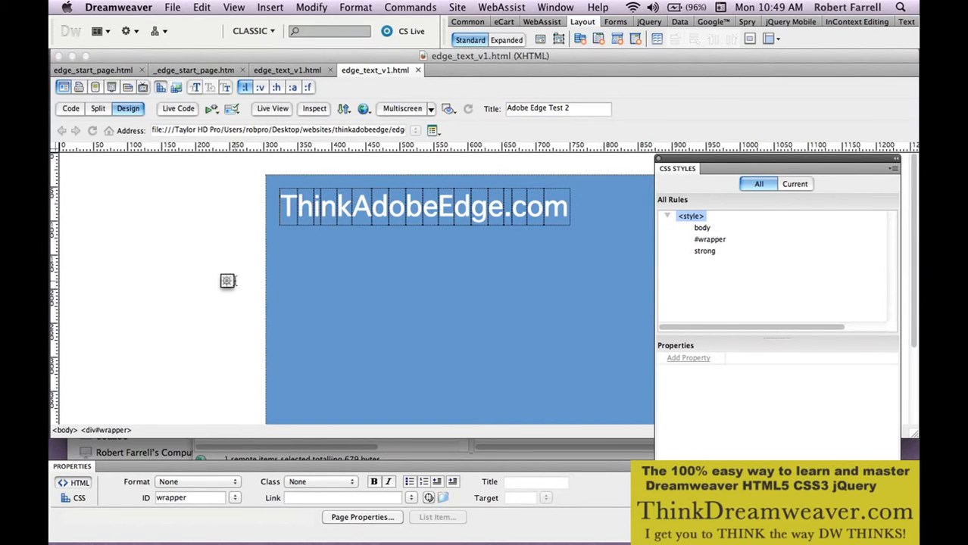
Step: Switch to Adobe Edge and open edge_text_v1.html from the edge_test folder
key("super+Tab")
key("super+Tab")
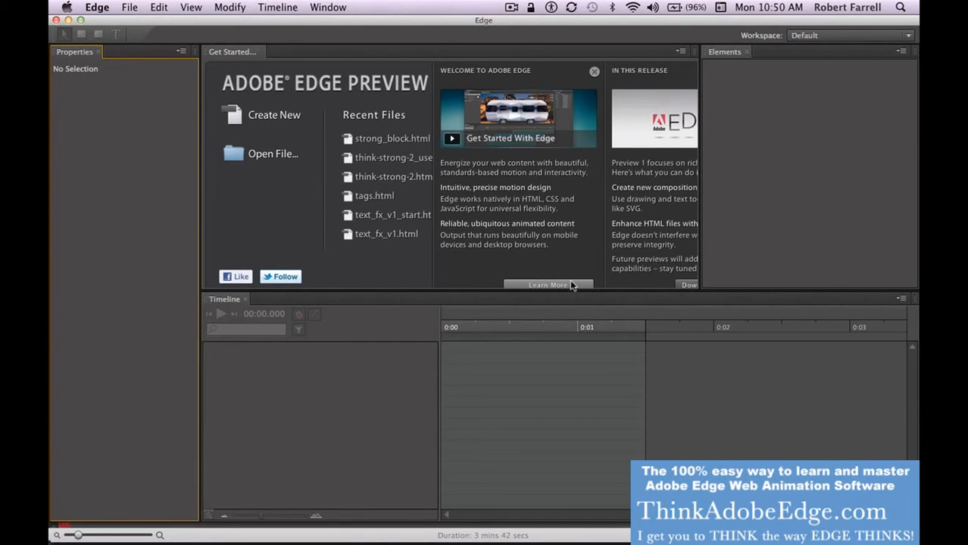
key("super+o")
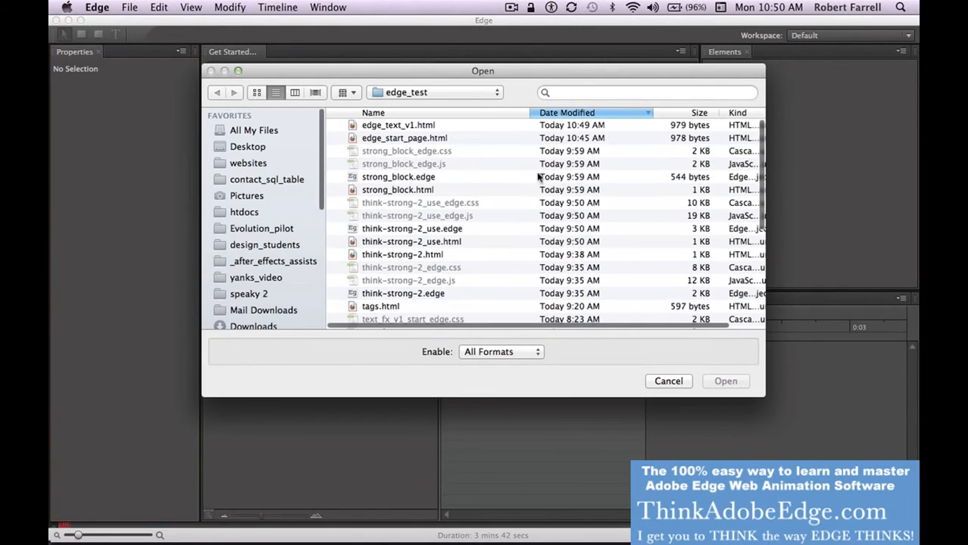
double_click(474, 126)
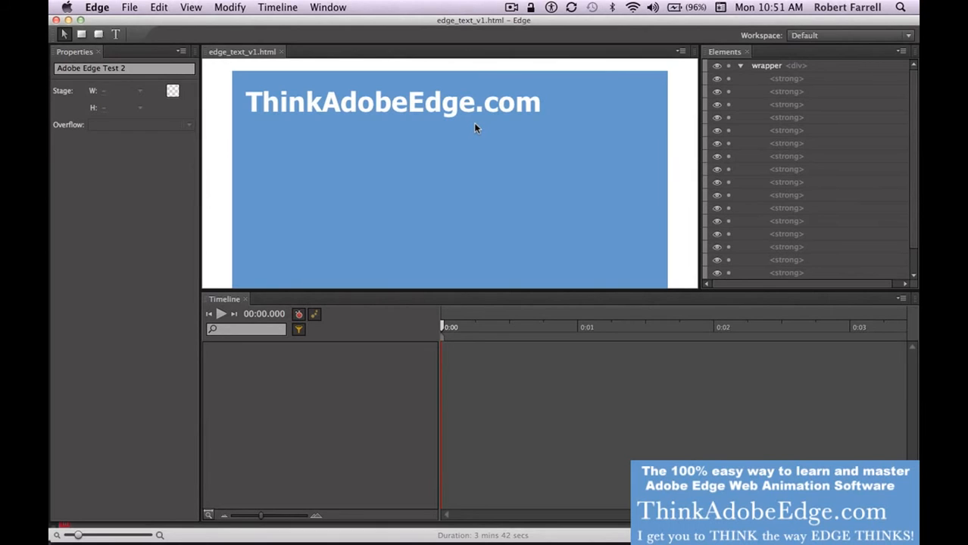
Step: Save a copy of the composition as edge_text_v1b.html in the edge_test folder
left_click(130, 12)
left_click(194, 112)
left_click(457, 114)
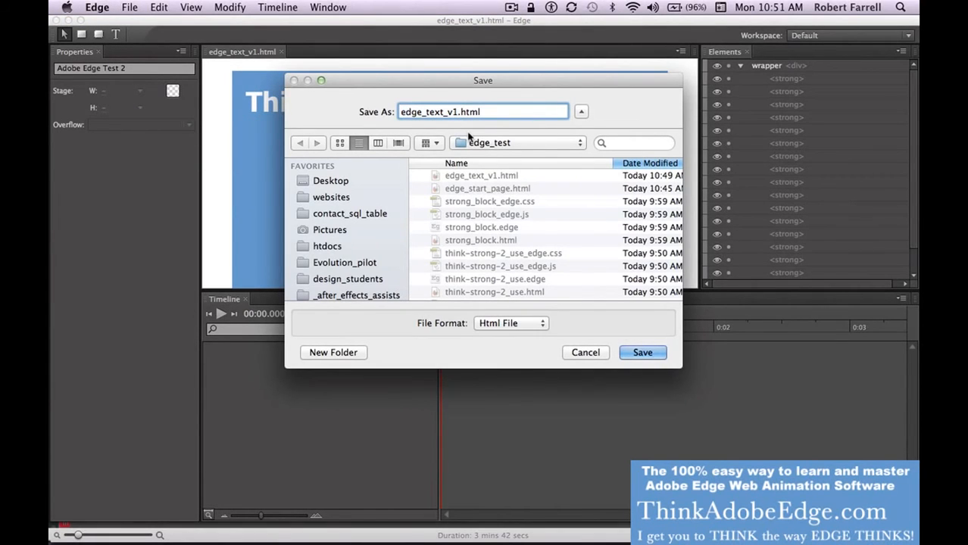
type("b")
left_click(647, 353)
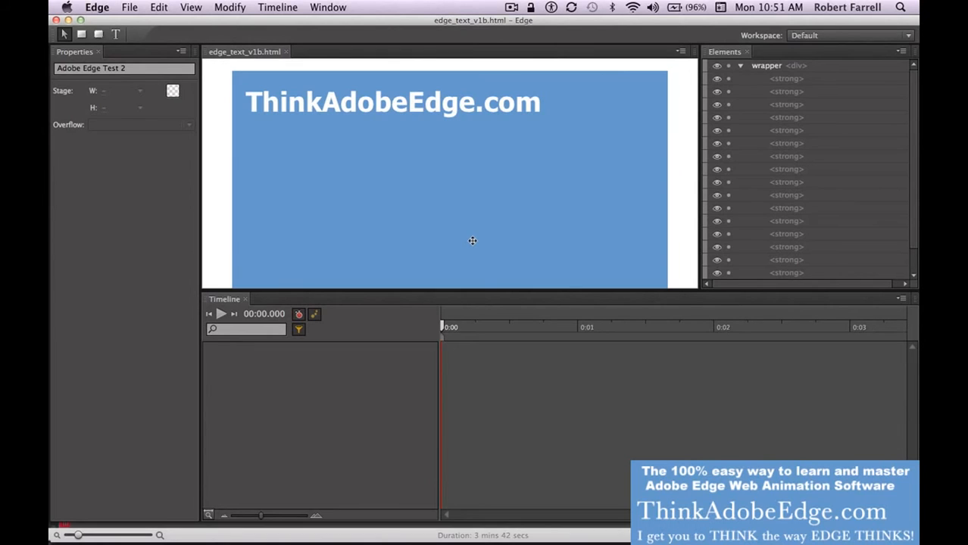
Step: Try moving the letter "b" of the title down to about Y 90 px with automatic keyframing on, and undo the move
left_click(300, 320)
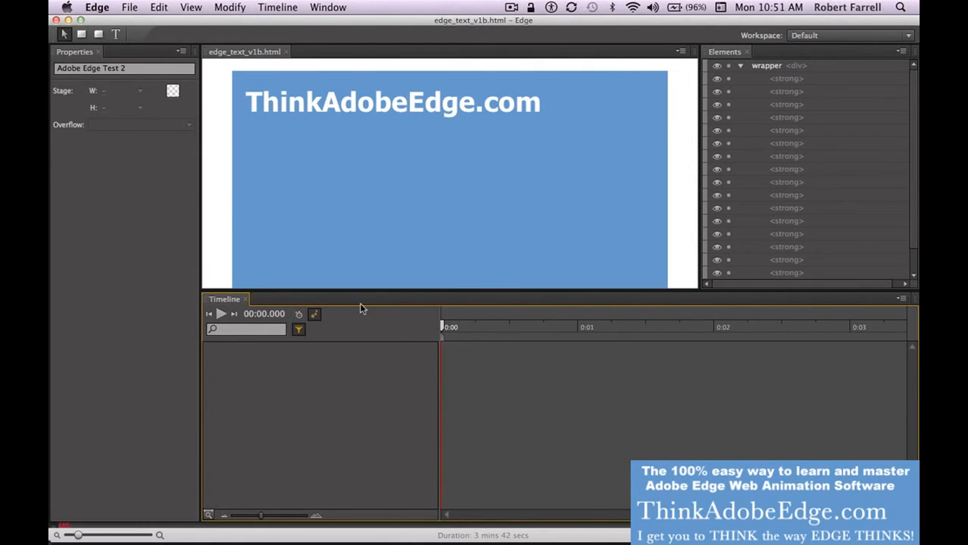
left_click(300, 317)
left_click_drag(385, 106, 388, 168)
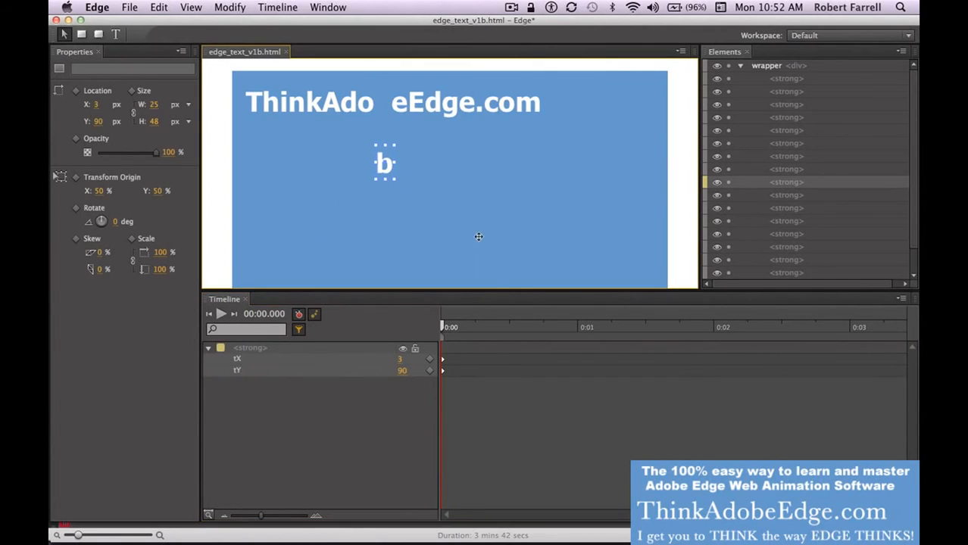
key("super+z")
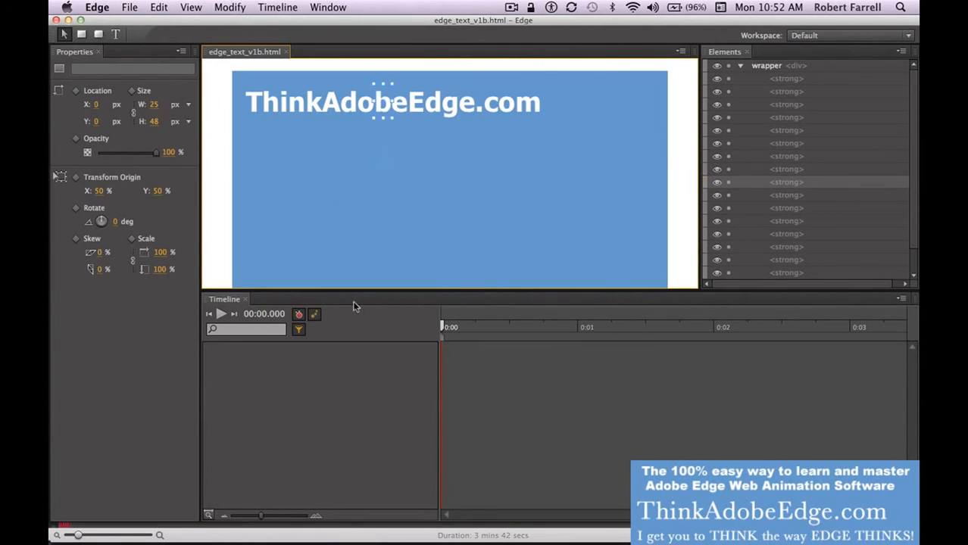
Step: Try moving the blue wrapper on the stage, and undo the move
left_click(458, 229)
left_click_drag(457, 228, 480, 236)
key("super+z")
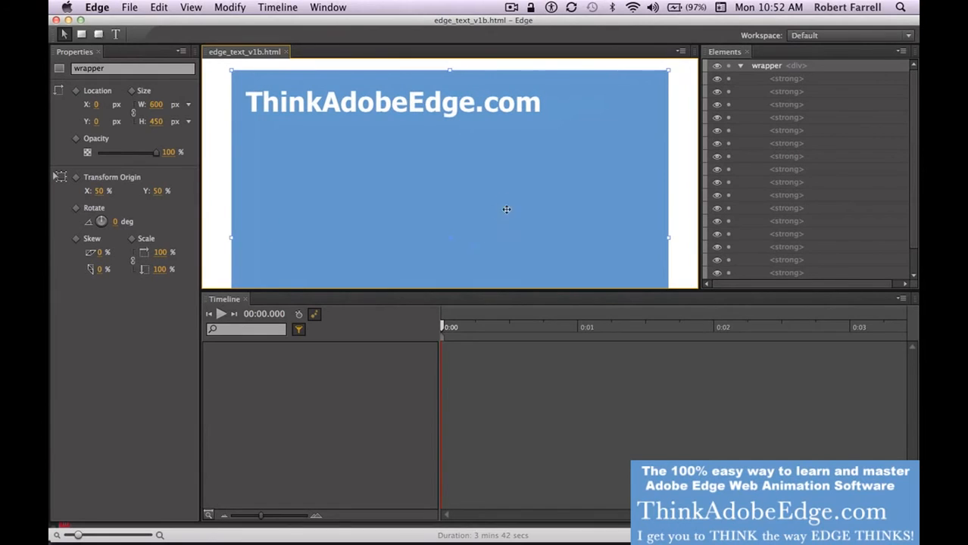
Step: Lock the wrapper element, then move all the title letters together to about X 94, Y 148 px
left_click(729, 66)
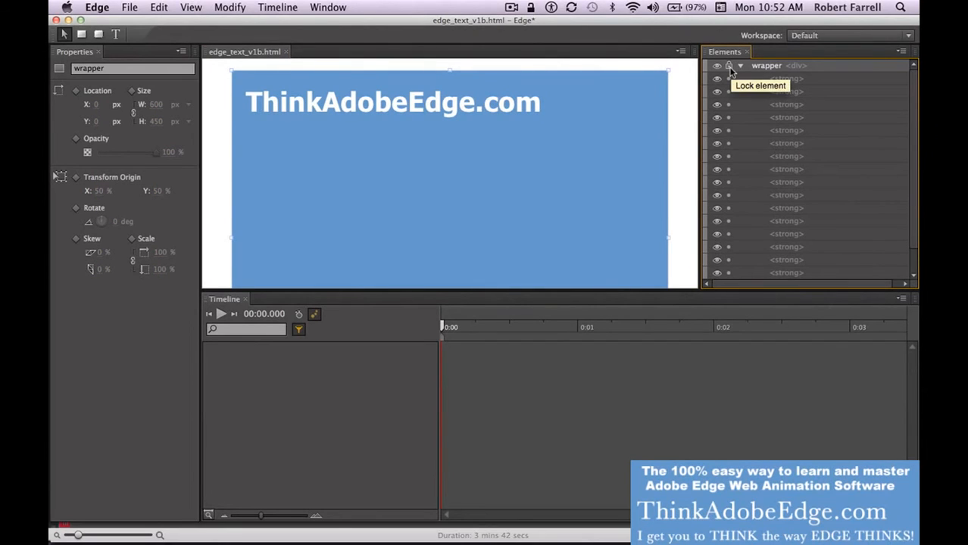
key("super+a")
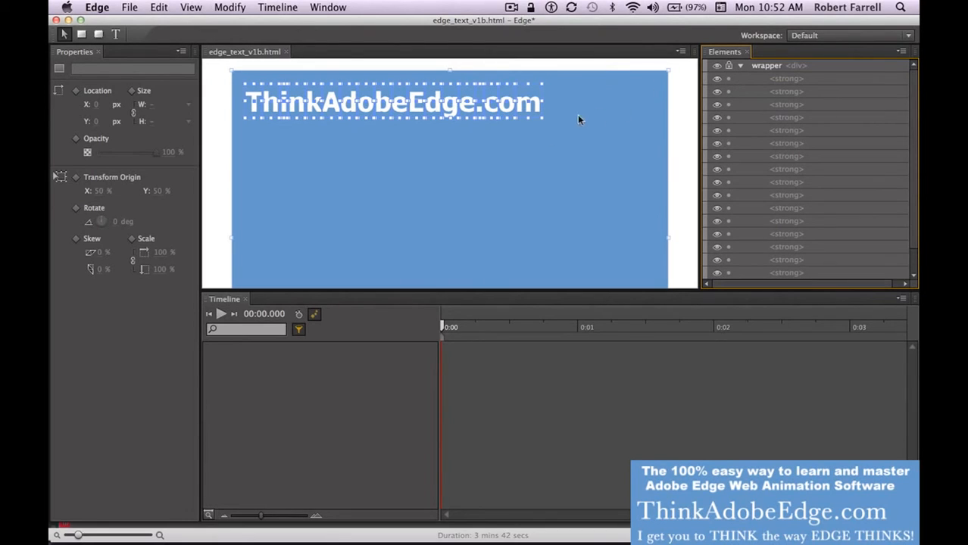
left_click(511, 129)
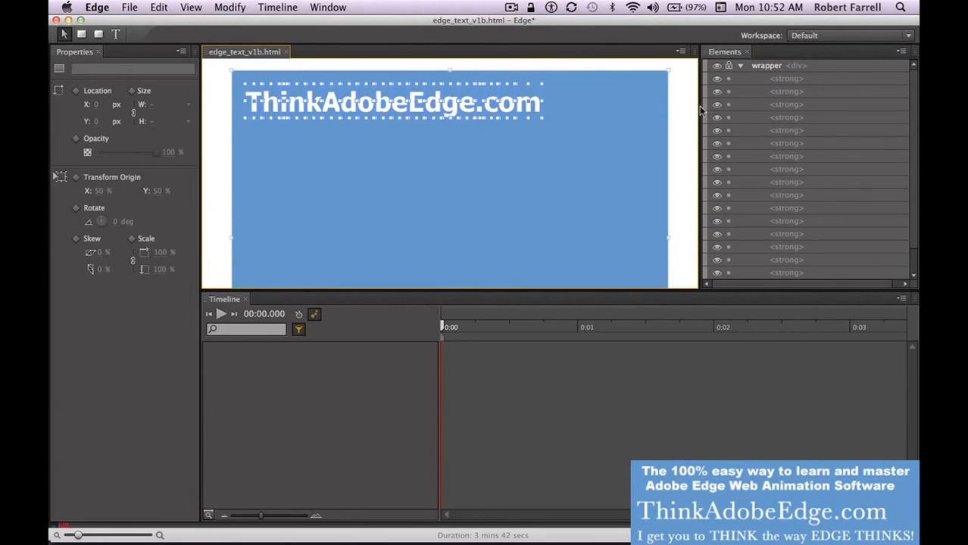
left_click(774, 68)
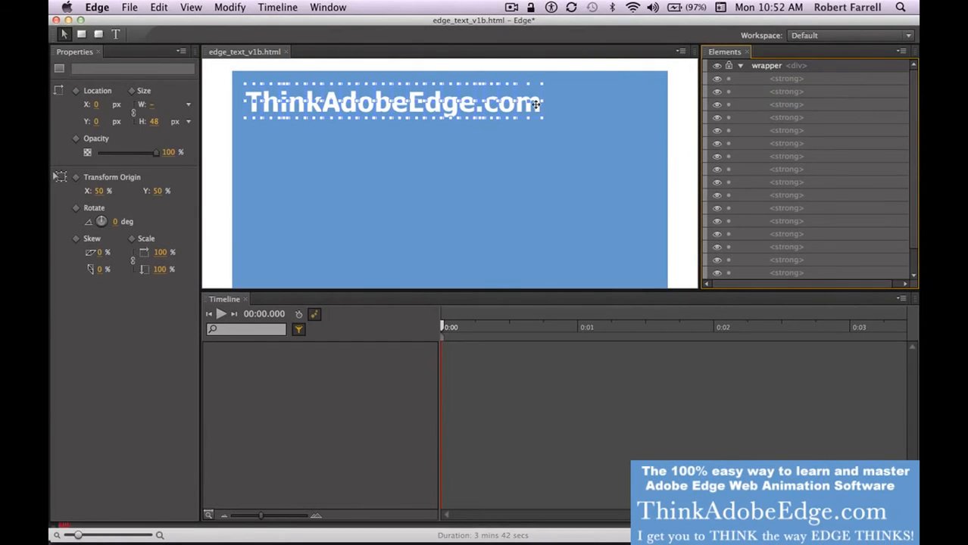
left_click_drag(524, 106, 587, 206)
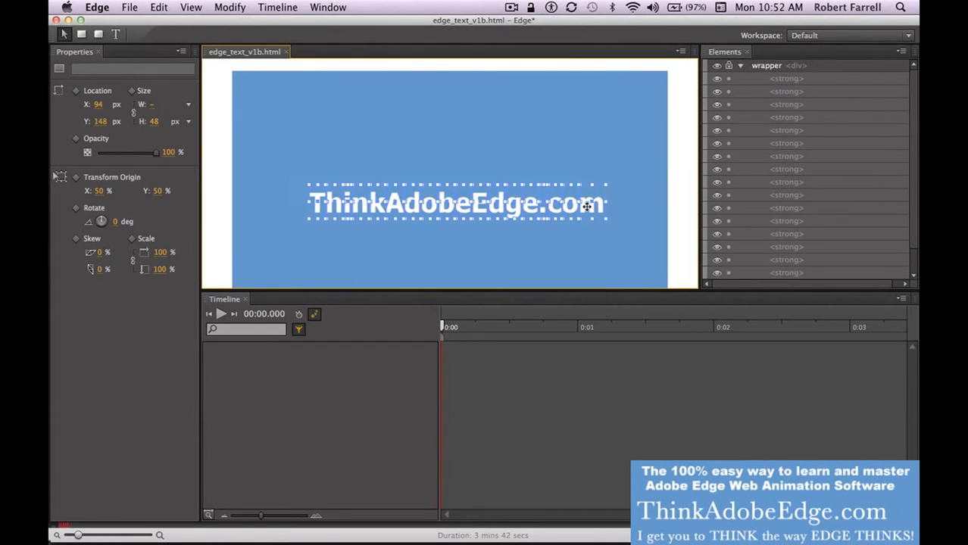
Step: Reposition the selected title letters to about X 90, Y 181 px within the blue wrapper and save the composition
key("super+minus")
key("super+minus")
key("super+minus")
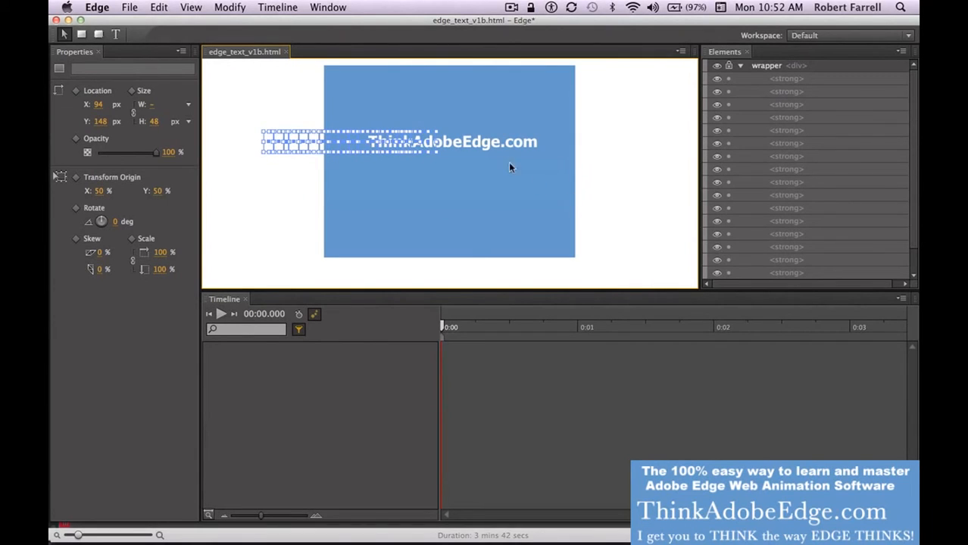
left_click_drag(484, 144, 482, 156)
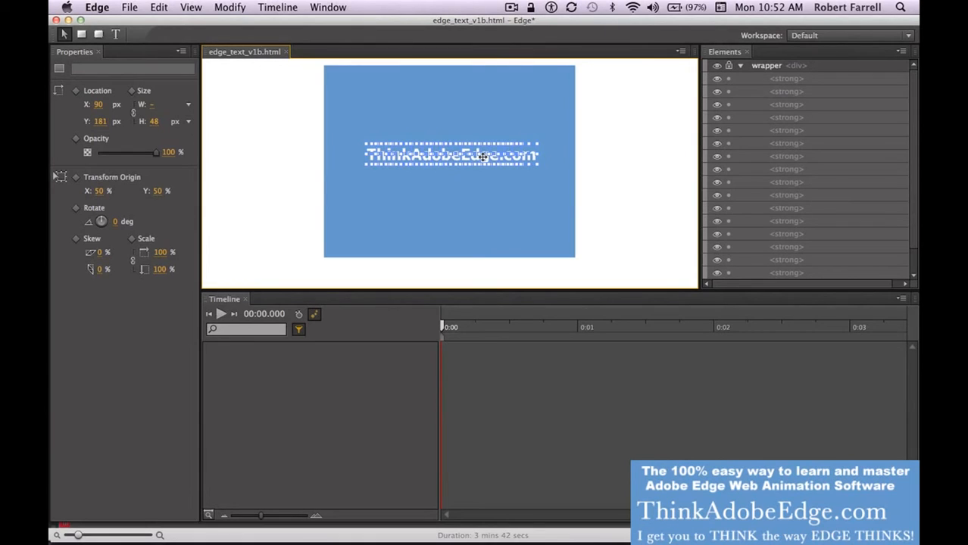
key("super+s")
Step: Examine how the selection outlines of the title letters line up with the text at different stage magnifications
key("super+equal")
key("super+equal")
key("super+minus")
key("super+minus")
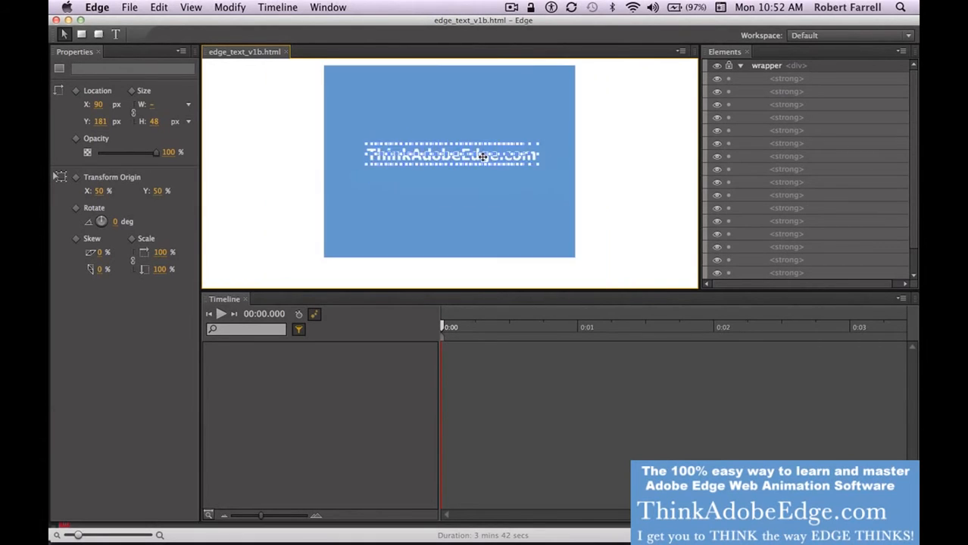
key("super+equal")
key("super+equal")
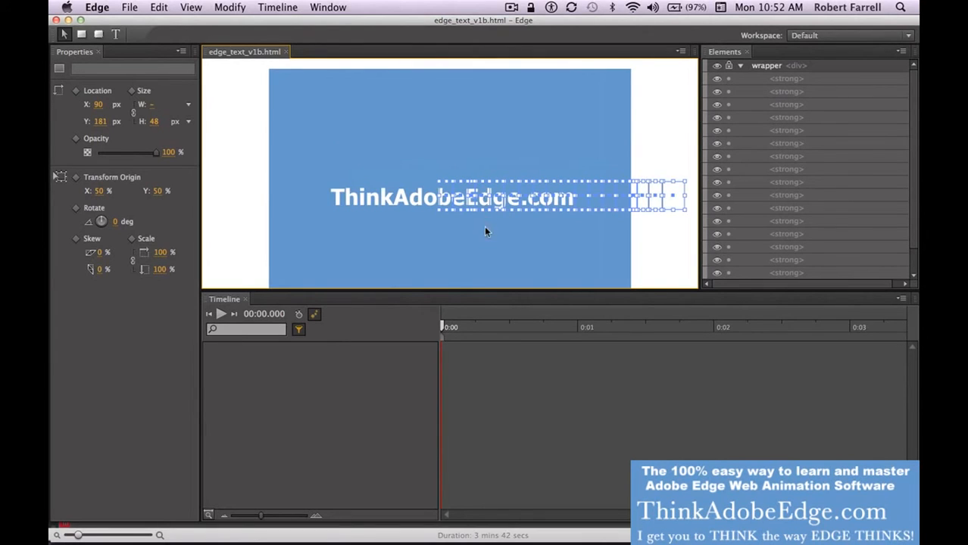
left_click(483, 238)
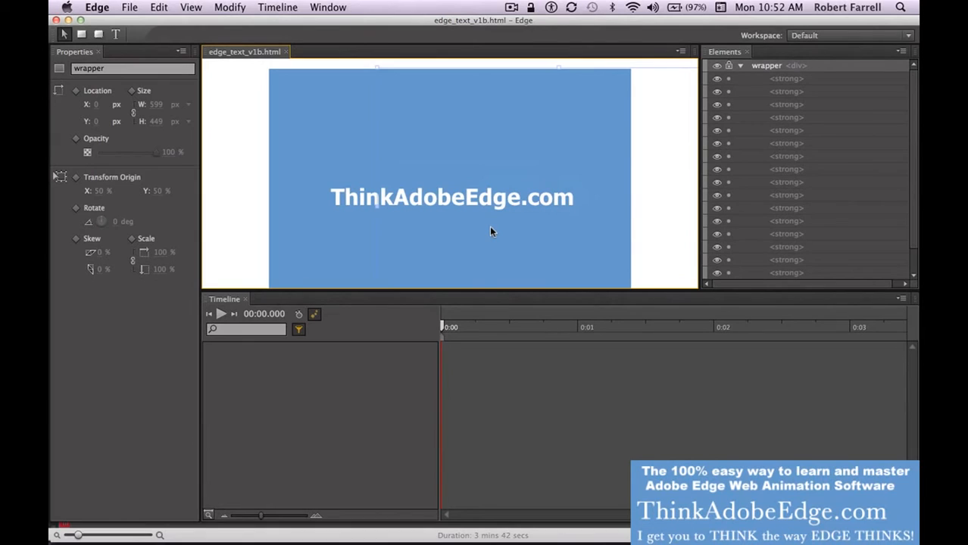
left_click(500, 200)
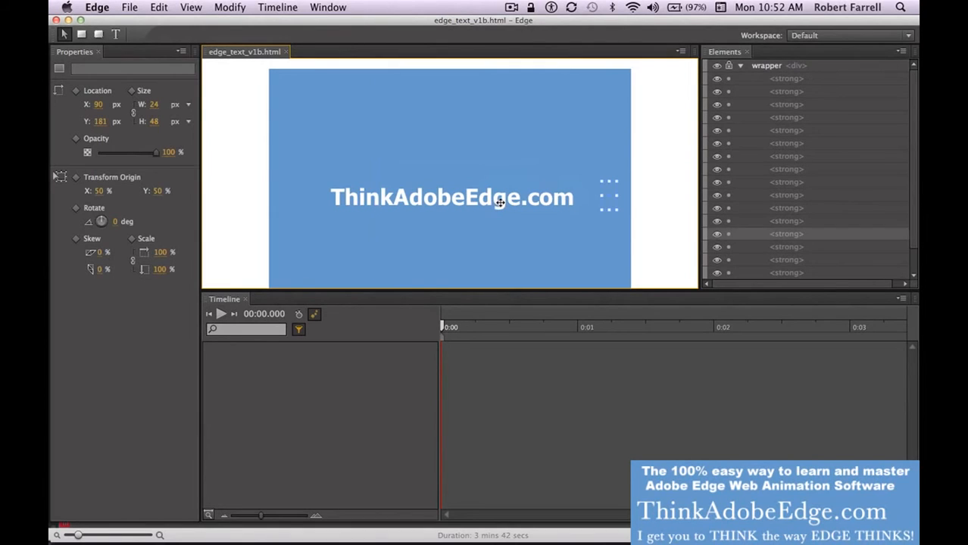
left_click(442, 203)
left_click(396, 202)
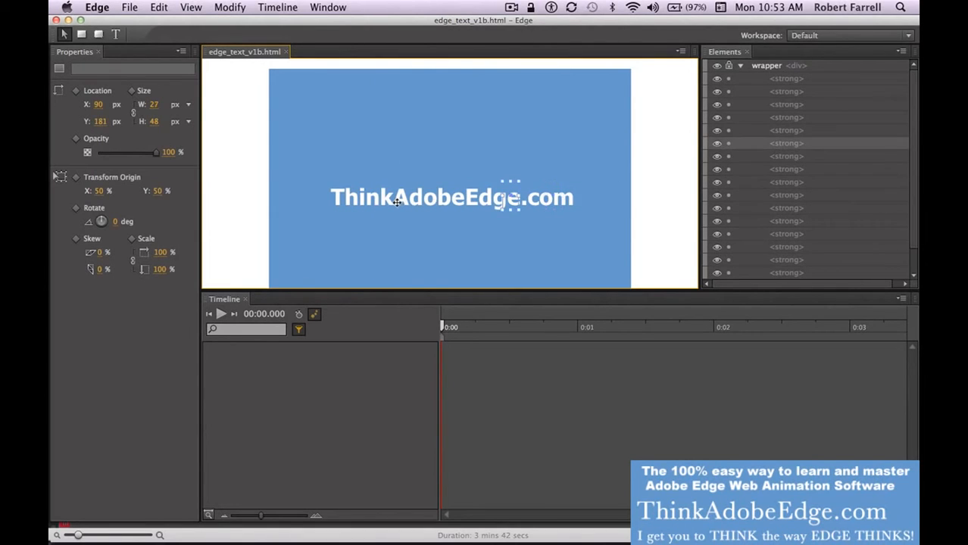
left_click(365, 202)
left_click(334, 202)
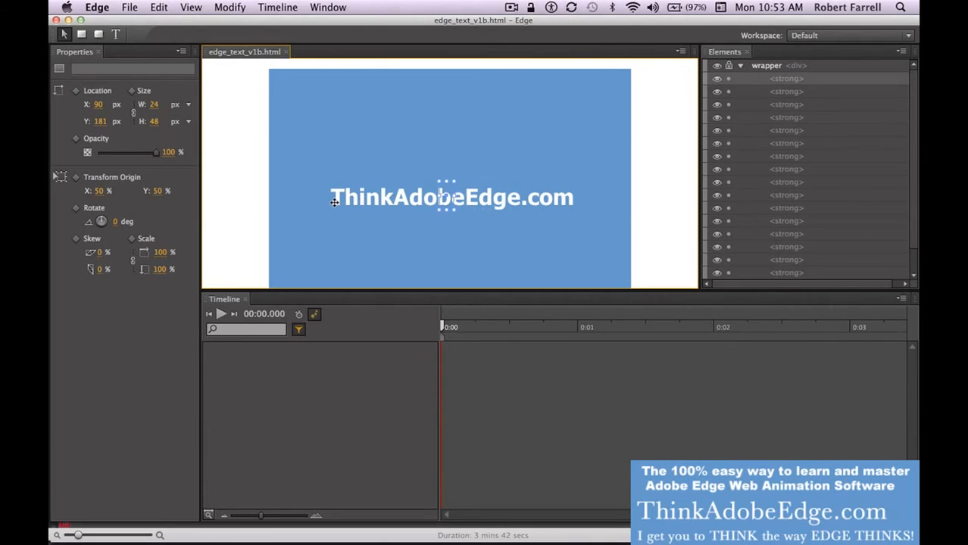
left_click(314, 206)
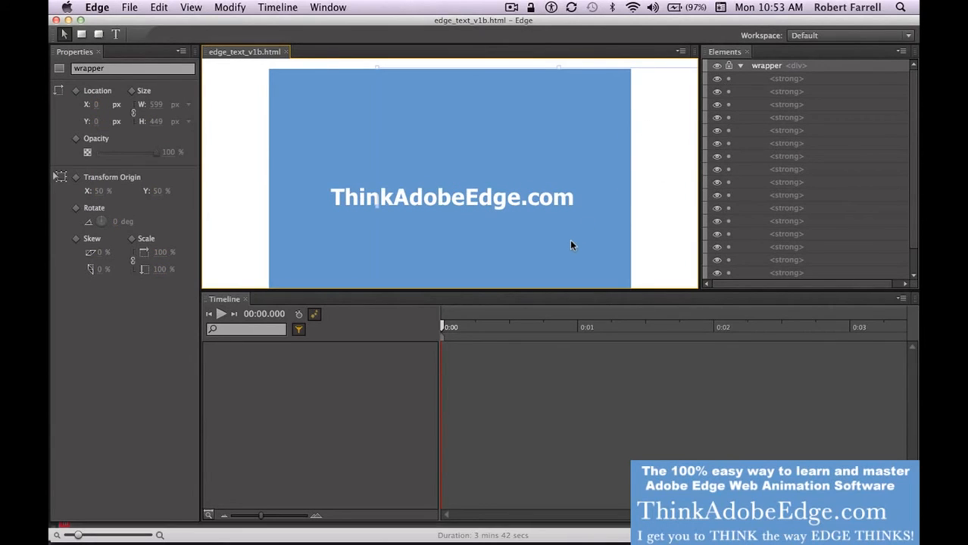
Step: Turn on automatic keyframing and set the timeline mark at 0.5 seconds, leaving the playhead at 0:00
left_click(299, 315)
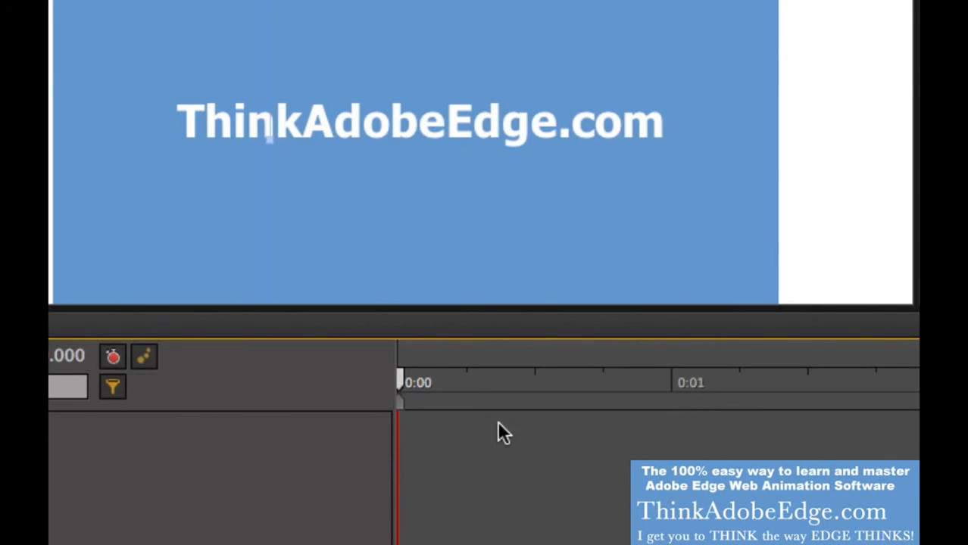
left_click_drag(402, 421, 528, 422)
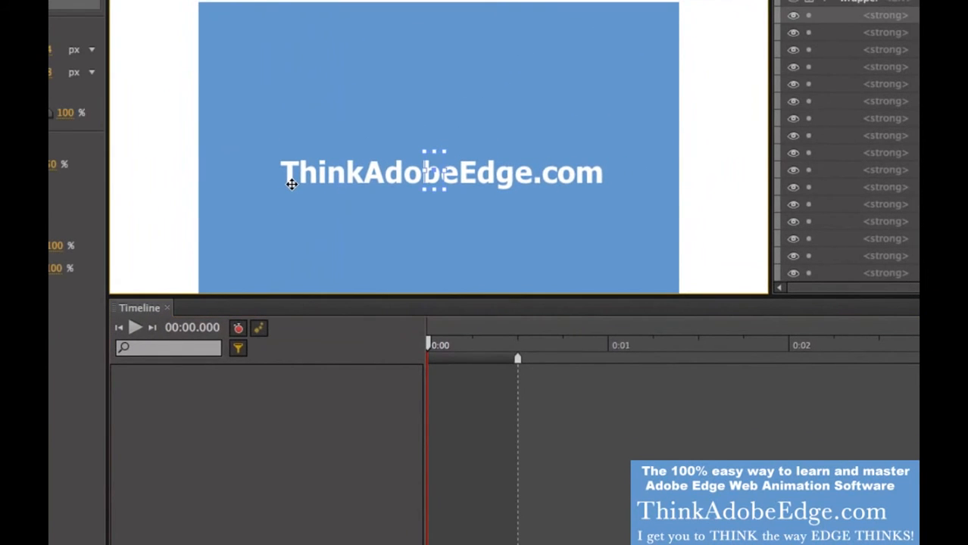
Step: Select the first few individual letter elements under the wrapper one at a time, finishing on the first one
left_click(887, 41)
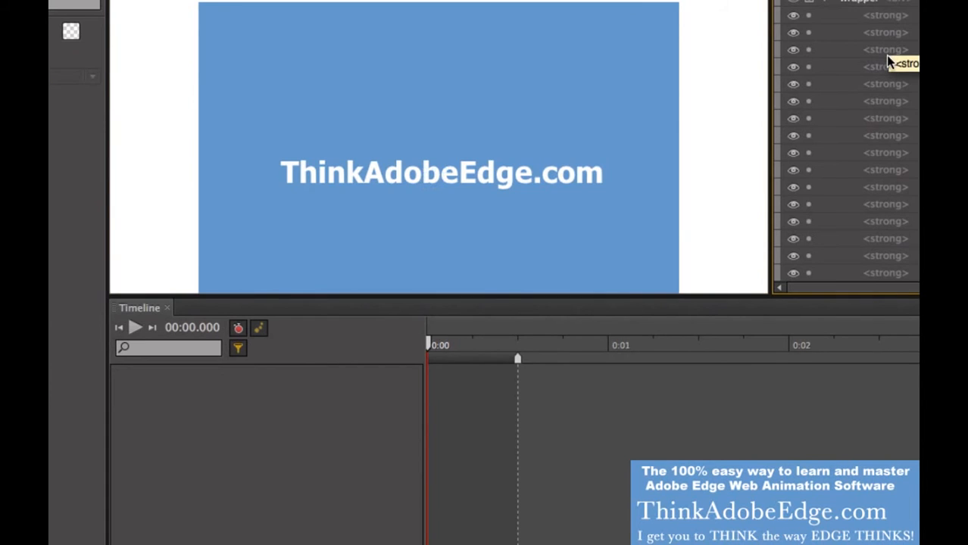
left_click(890, 55)
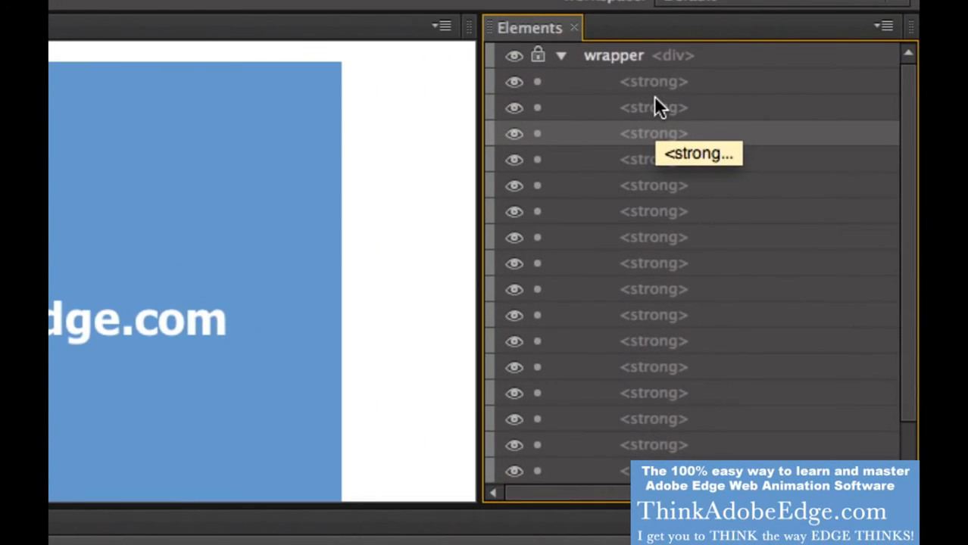
left_click(889, 29)
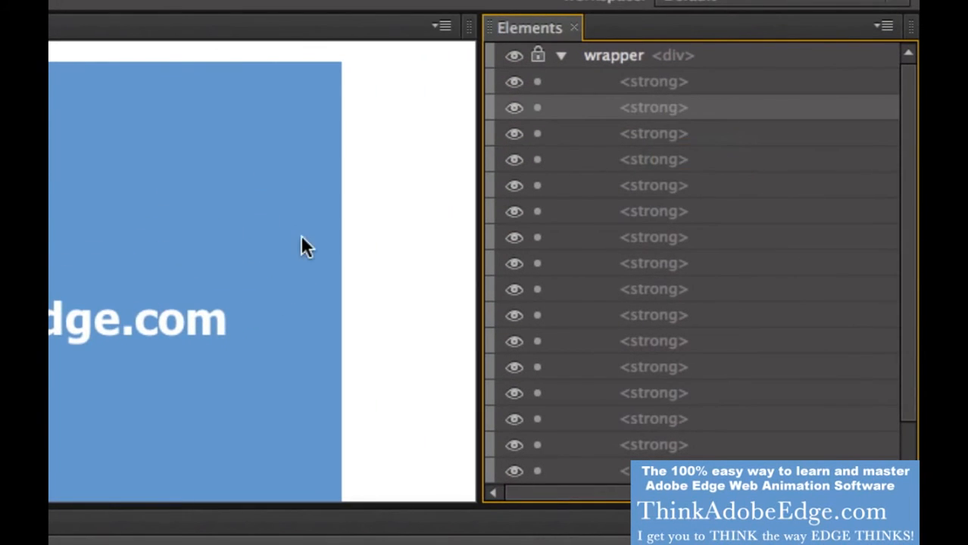
left_click(654, 82)
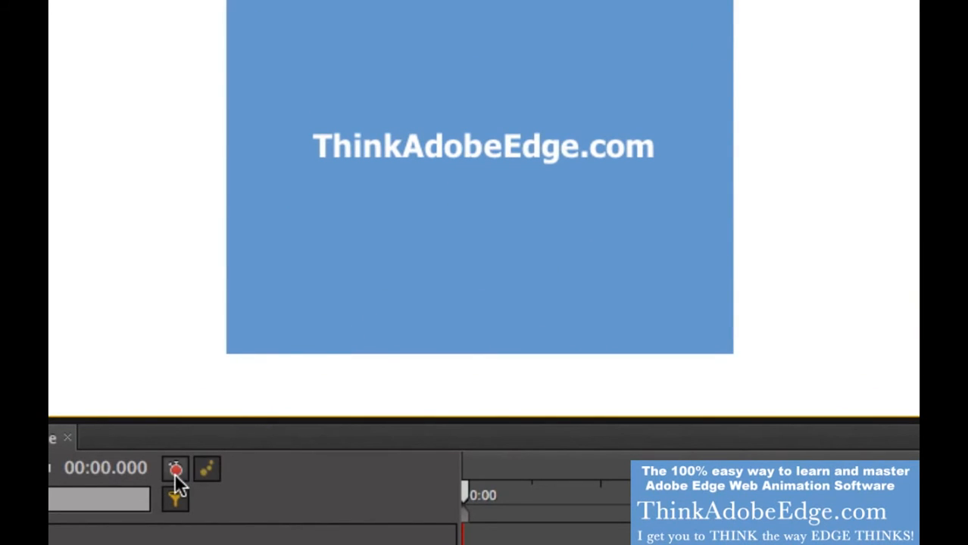
Step: Switch automatic keyframing off and back on
left_click(175, 470)
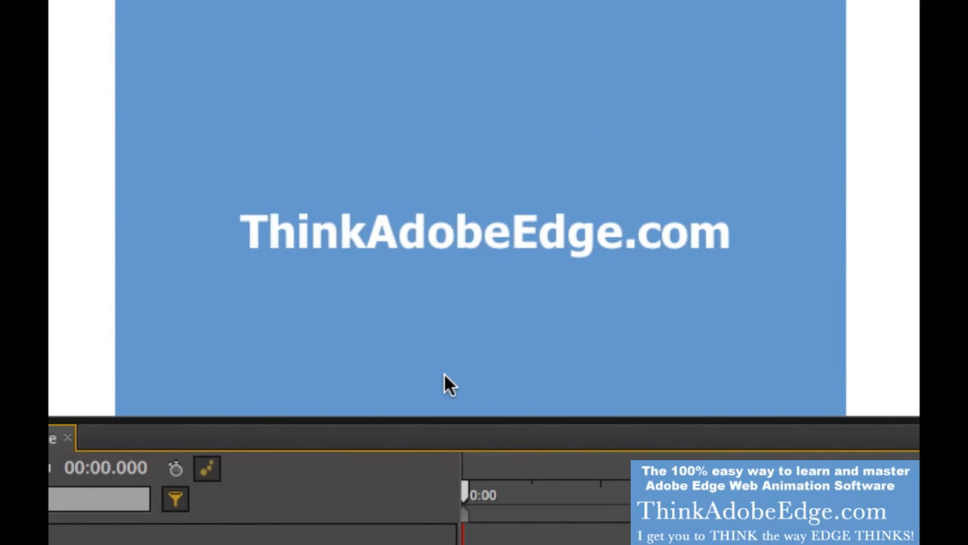
left_click(175, 471)
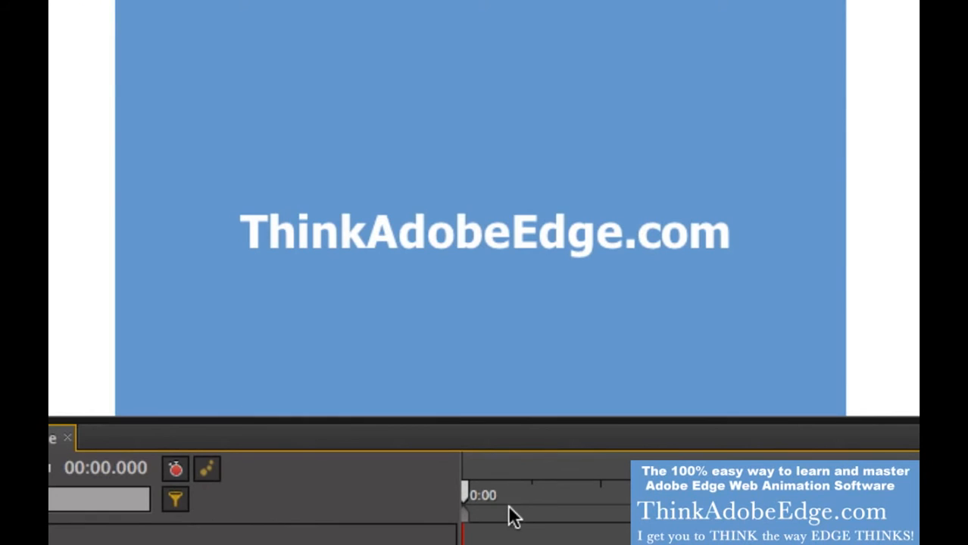
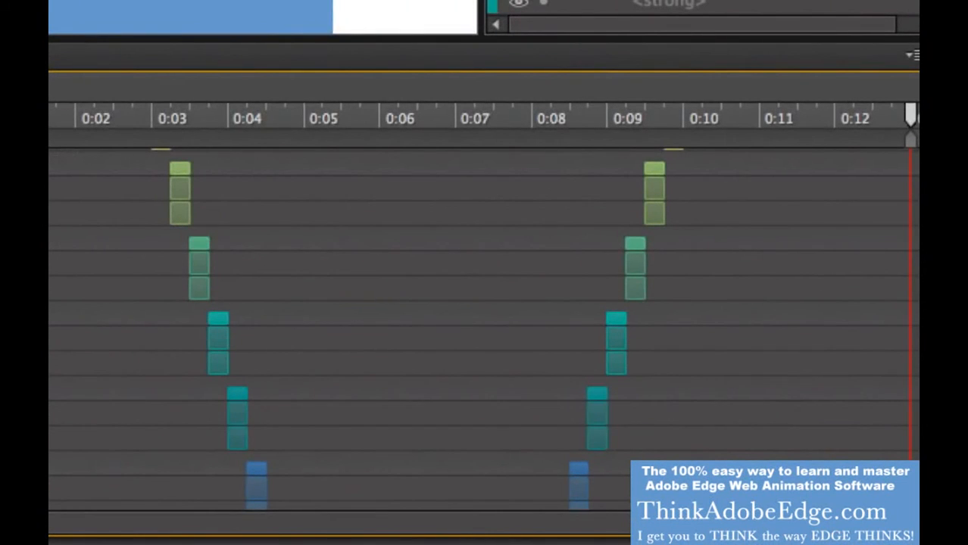
Step: Select the second set of letter transitions, those in the later half of the timeline, for all the title letters
scroll(484, 330, "up", 5)
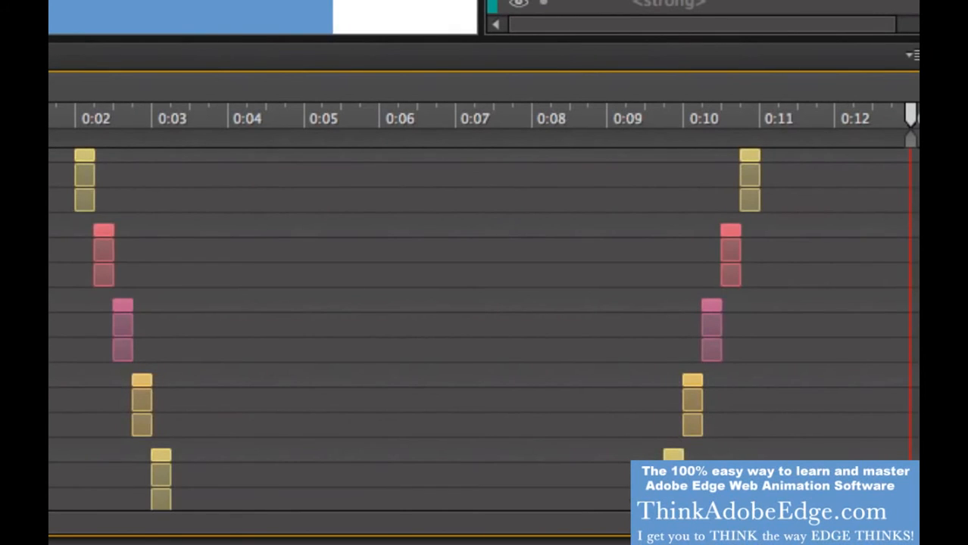
scroll(484, 330, "down", 5)
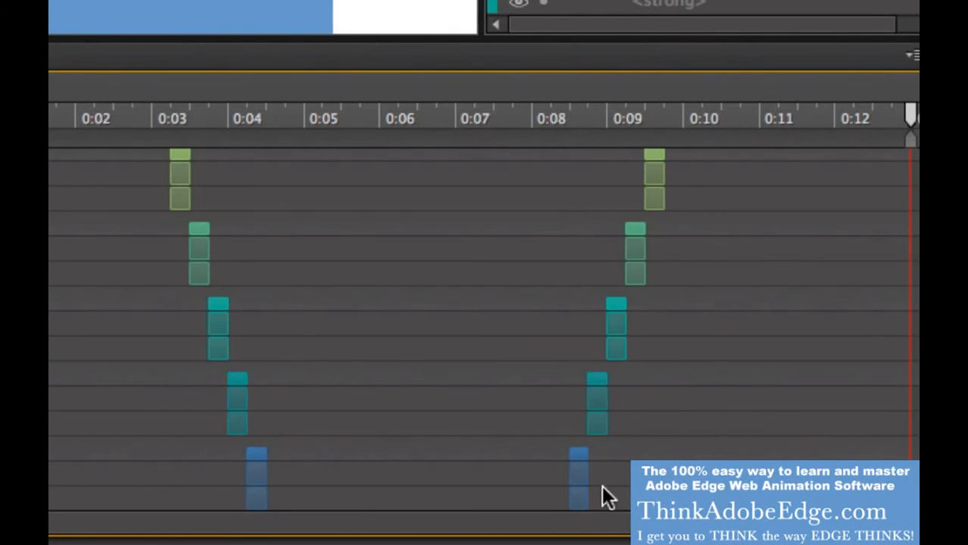
left_click_drag(552, 523, 617, 413)
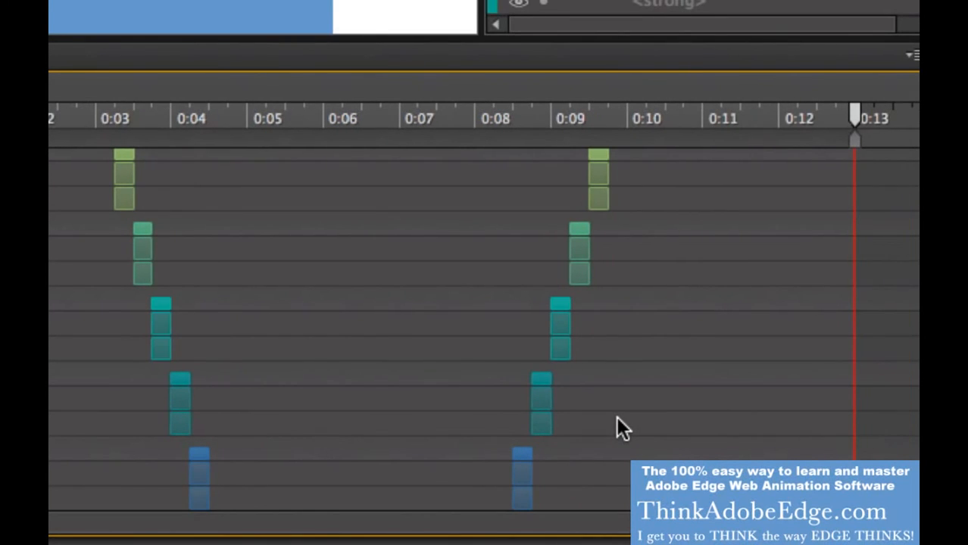
scroll(616, 416, "down", 4)
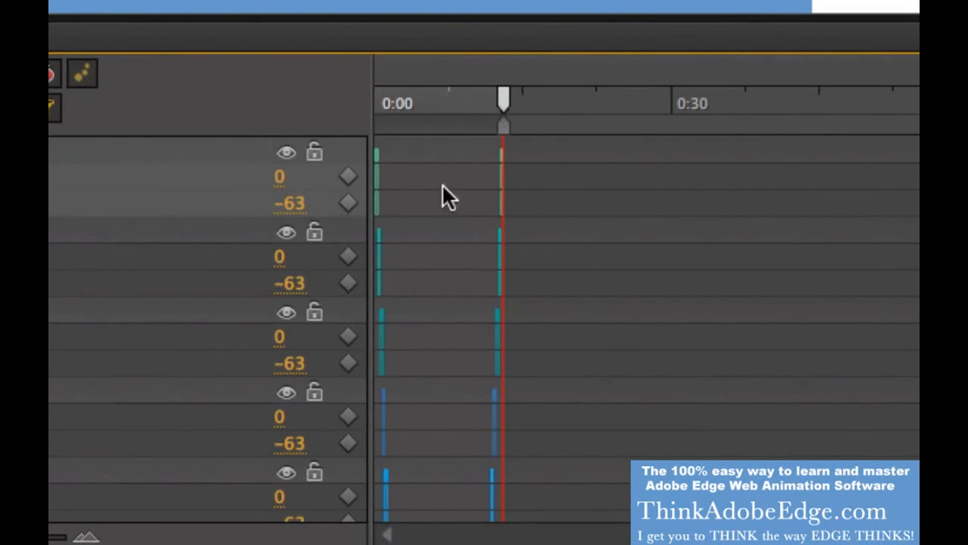
left_click_drag(428, 151, 635, 531)
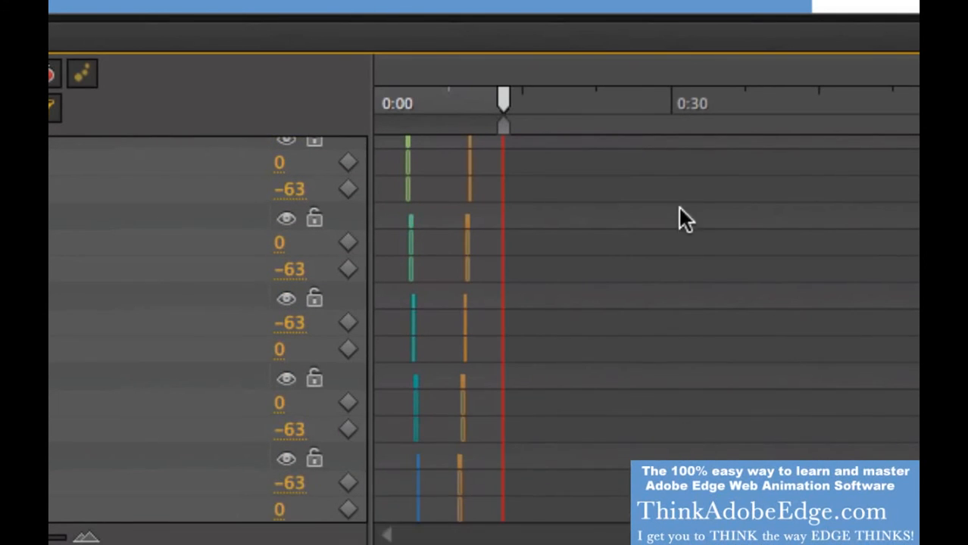
key("=")
key("=")
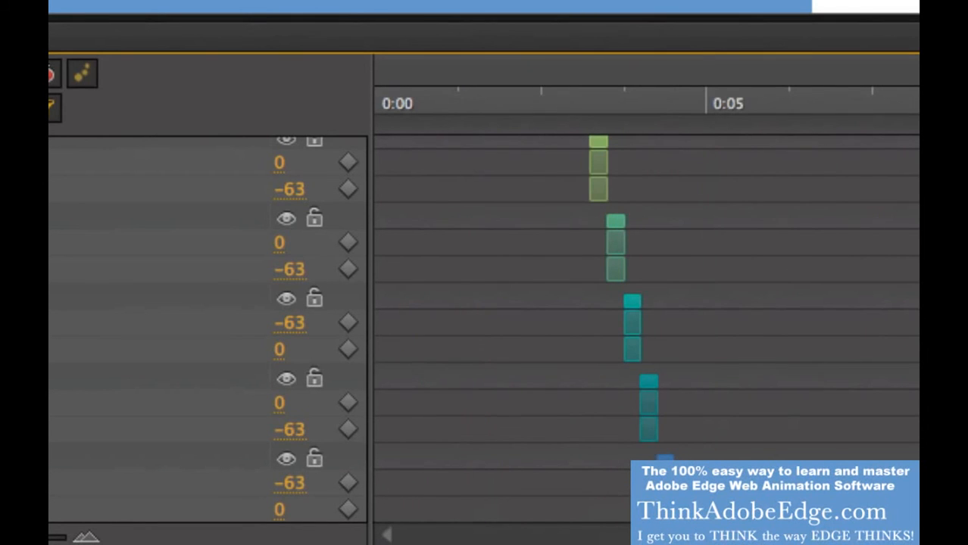
scroll(644, 319, "up", 5)
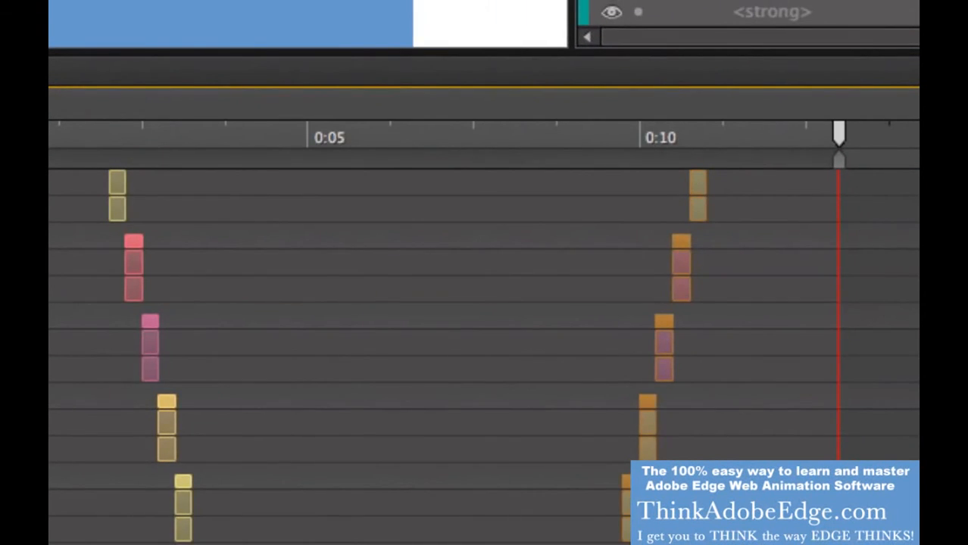
scroll(485, 341, "down", 5)
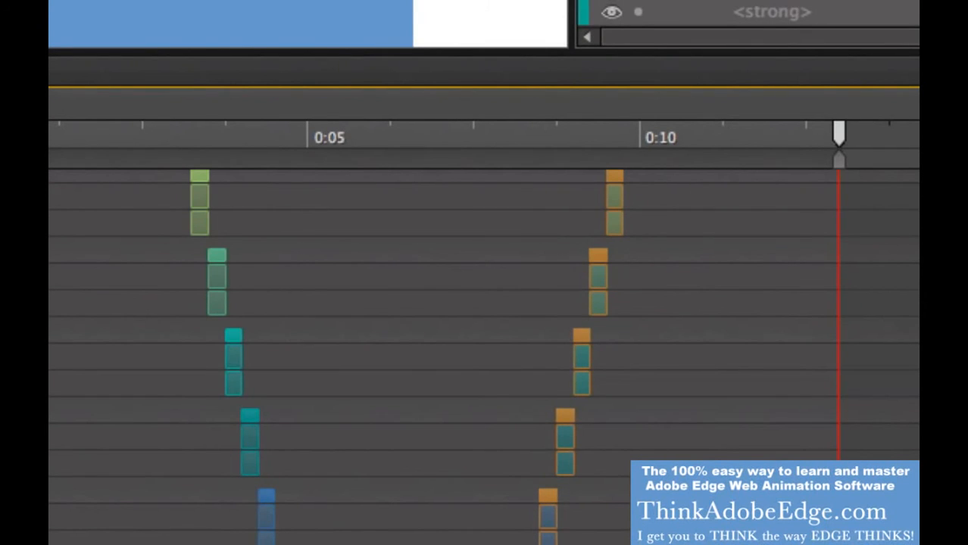
Step: Set the duration of the upper green letter transition and the blue letter's transitions in the later half of the timeline to 100 ms
left_click_drag(488, 247, 500, 522)
key("super+z")
left_click(615, 225)
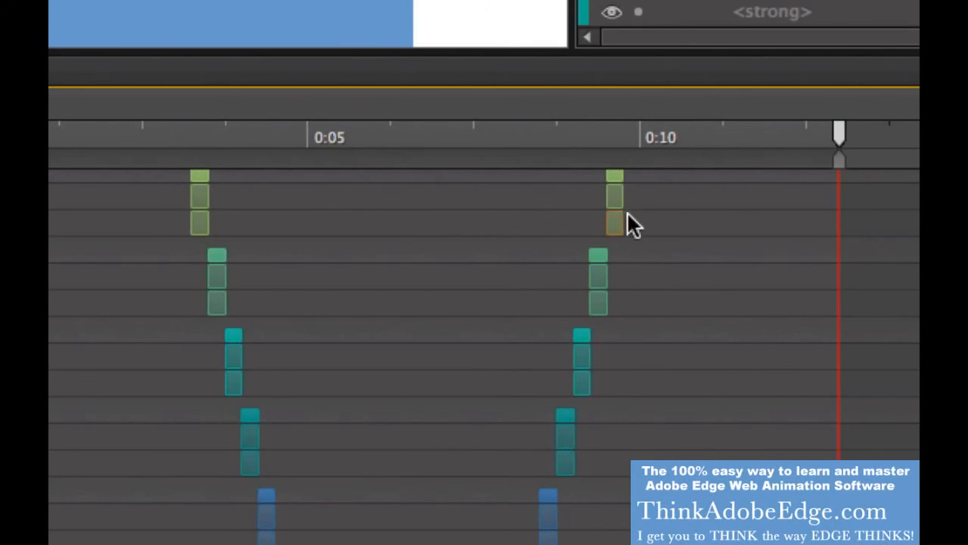
left_click(614, 199)
left_click(550, 500, "shift")
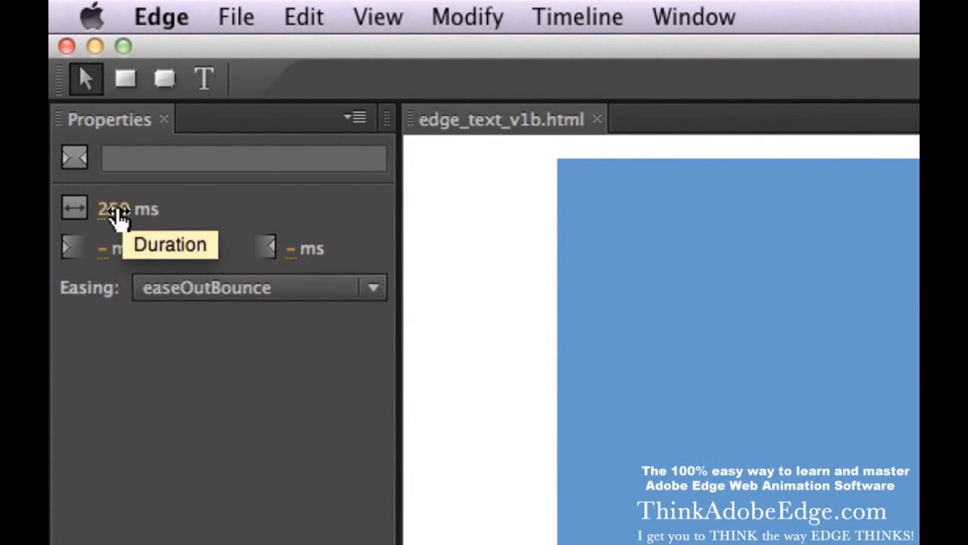
left_click(118, 212)
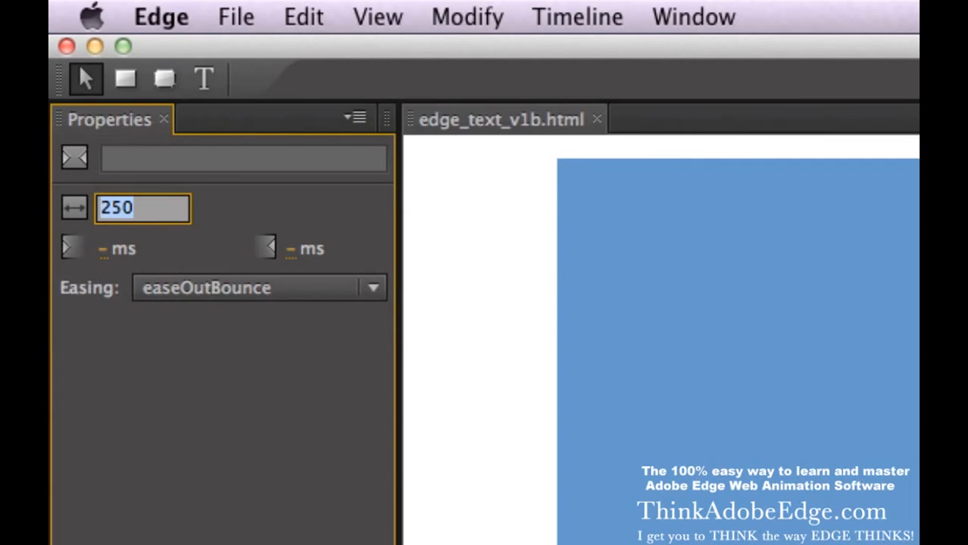
type("100")
key("Return")
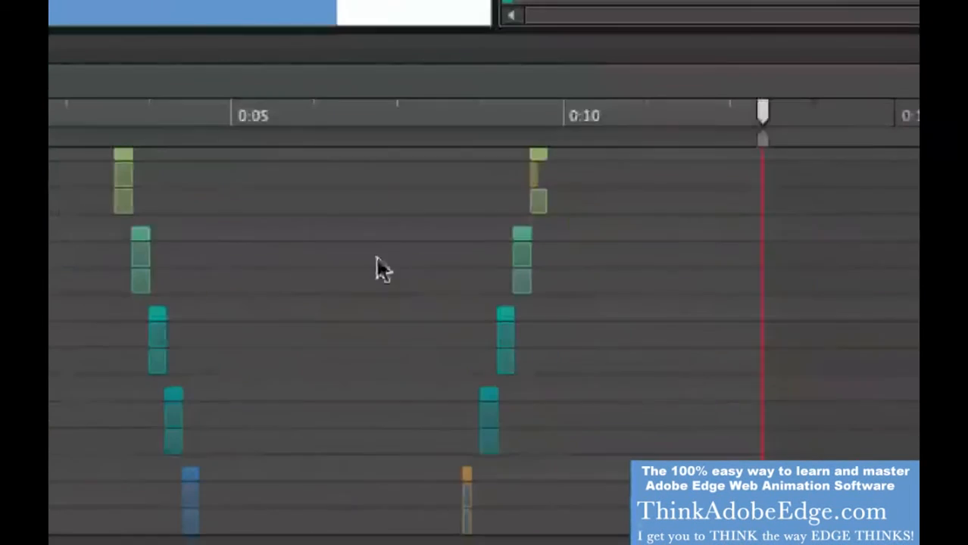
Step: Select all the transitions on the timeline, clear the selection, and examine the later letter transitions at a closer zoom
left_click(393, 257)
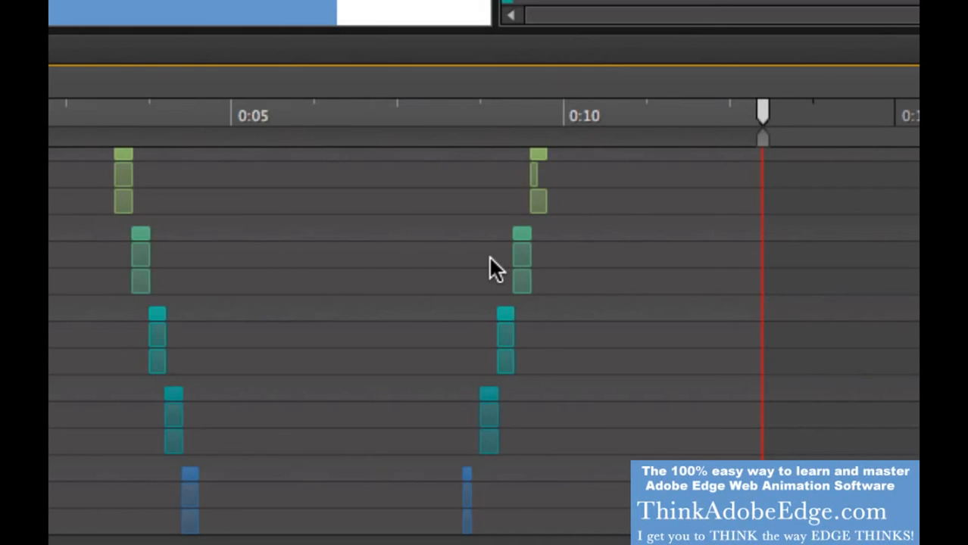
key("ctrl+a")
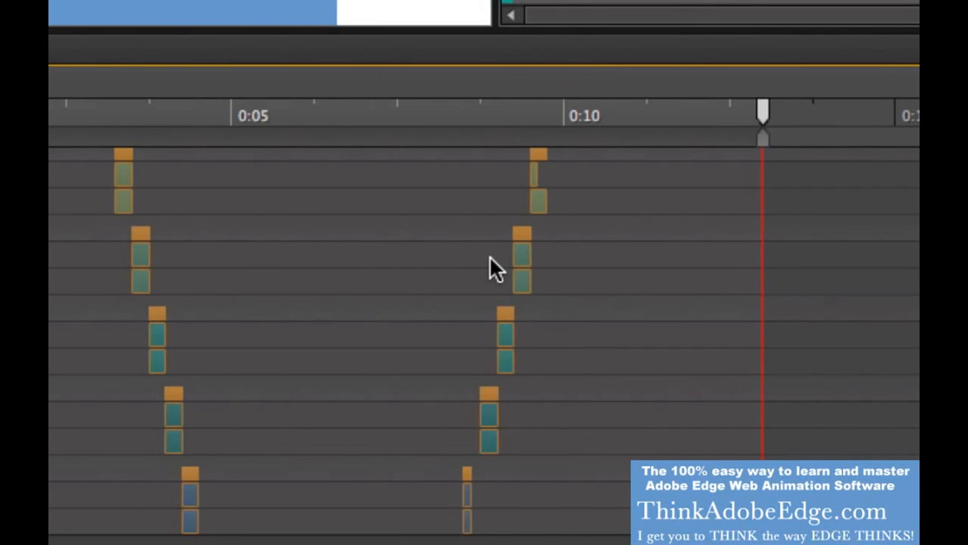
key("=")
key("=")
key("=")
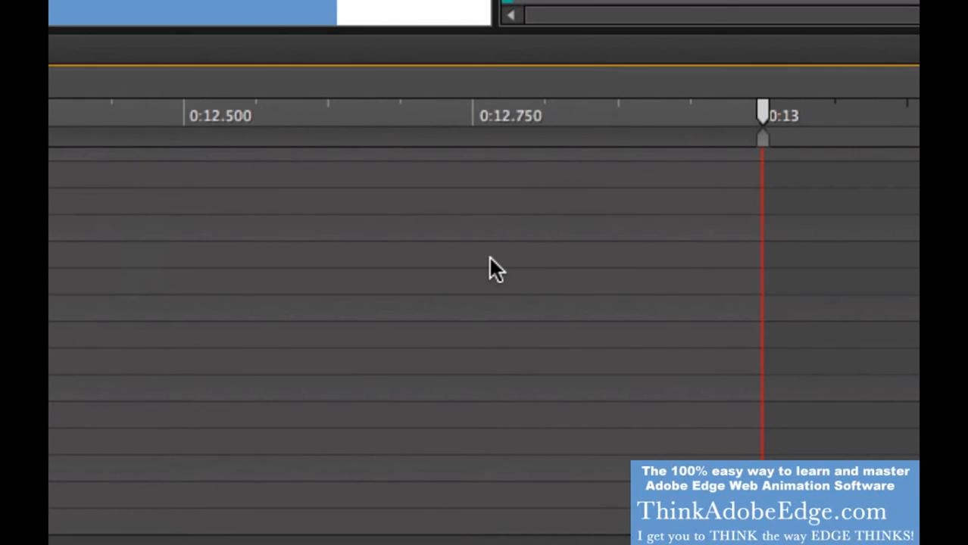
key("minus")
key("minus")
key("minus")
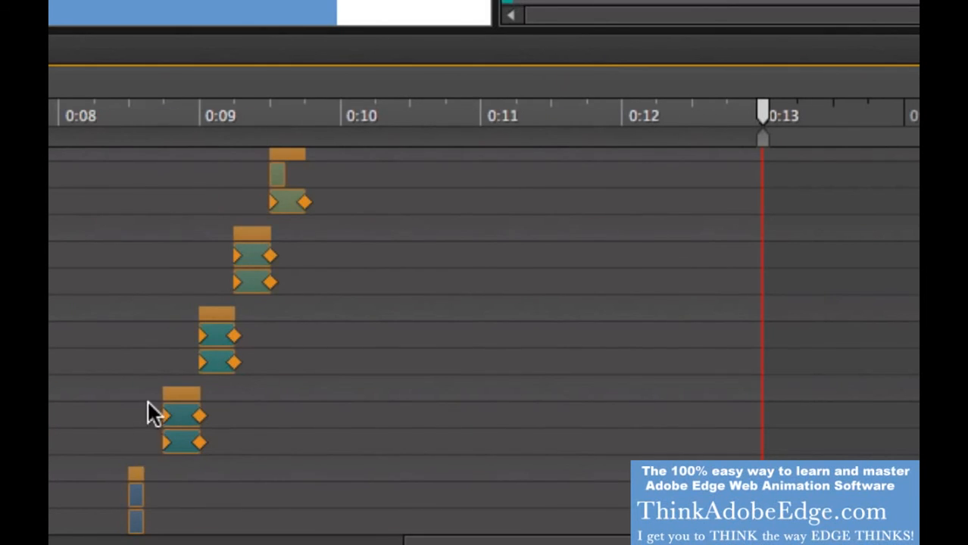
left_click(289, 353)
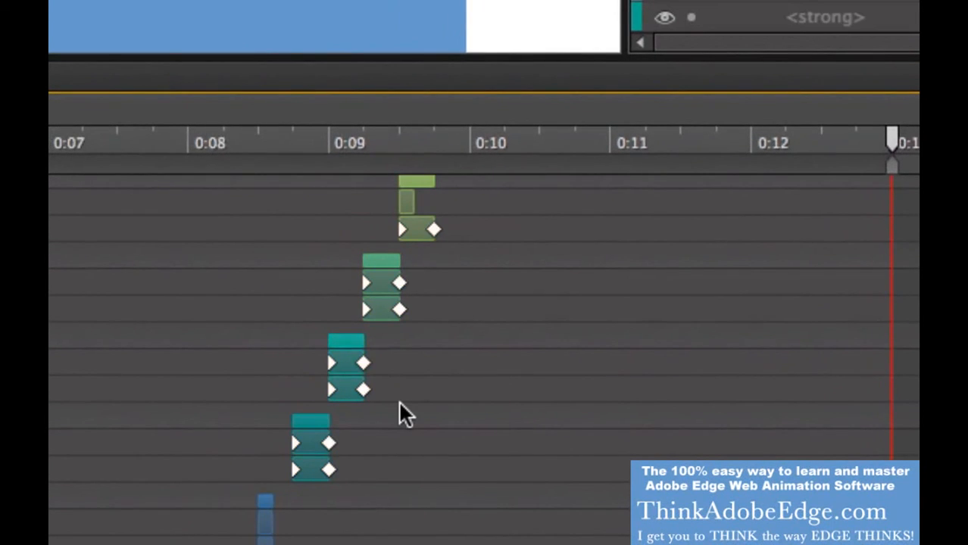
scroll(686, 303, "down", 5)
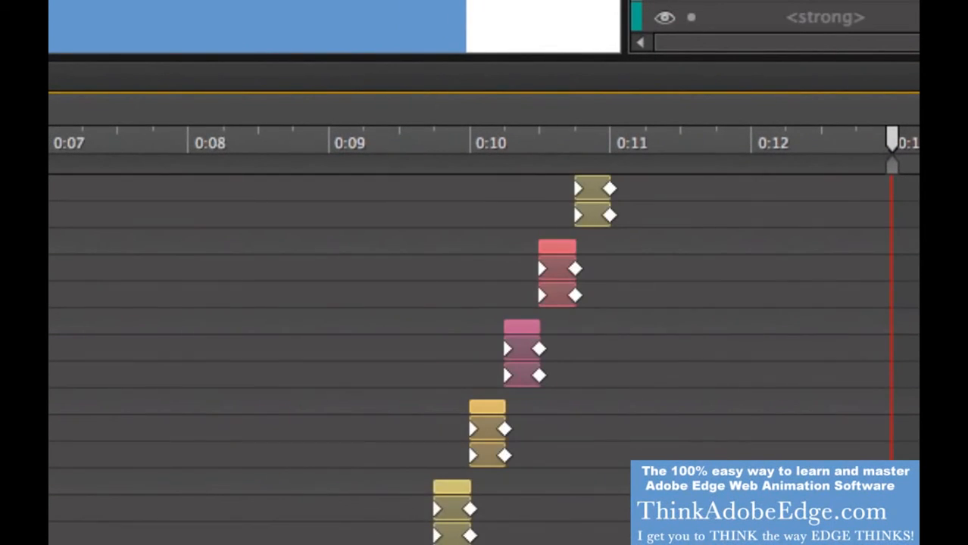
scroll(572, 178, "up", 5)
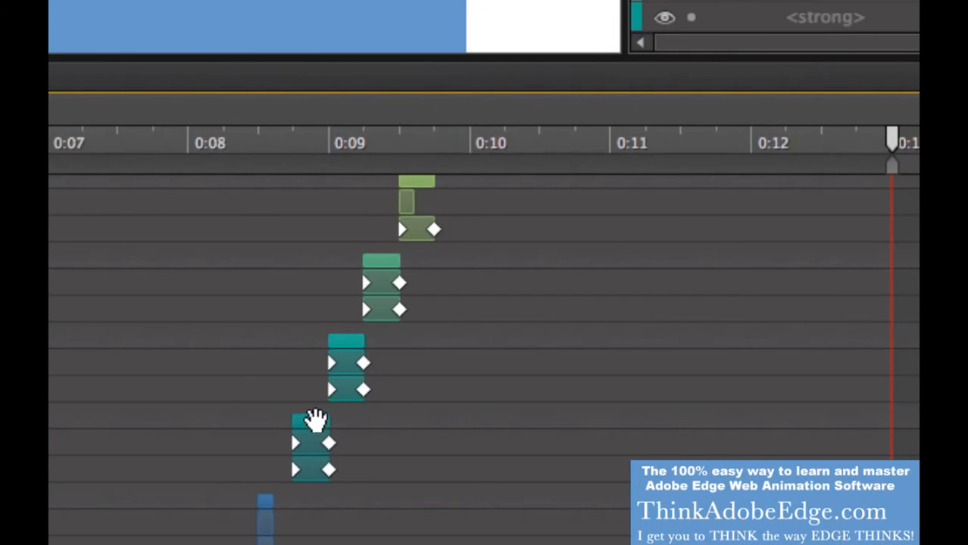
Step: Move the later transitions of the three letters between the green and blue ones together about 0.15 seconds earlier, and clear the selection
left_click_drag(290, 249, 463, 503)
mouse_move(304, 462)
left_mouse_down()
mouse_move(271, 465)
mouse_move(296, 476)
left_mouse_up()
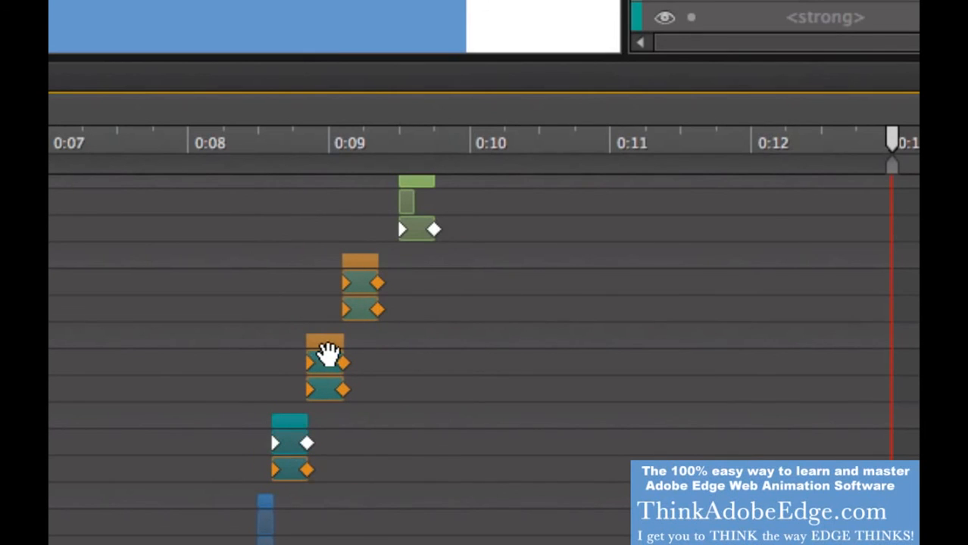
left_click(424, 269)
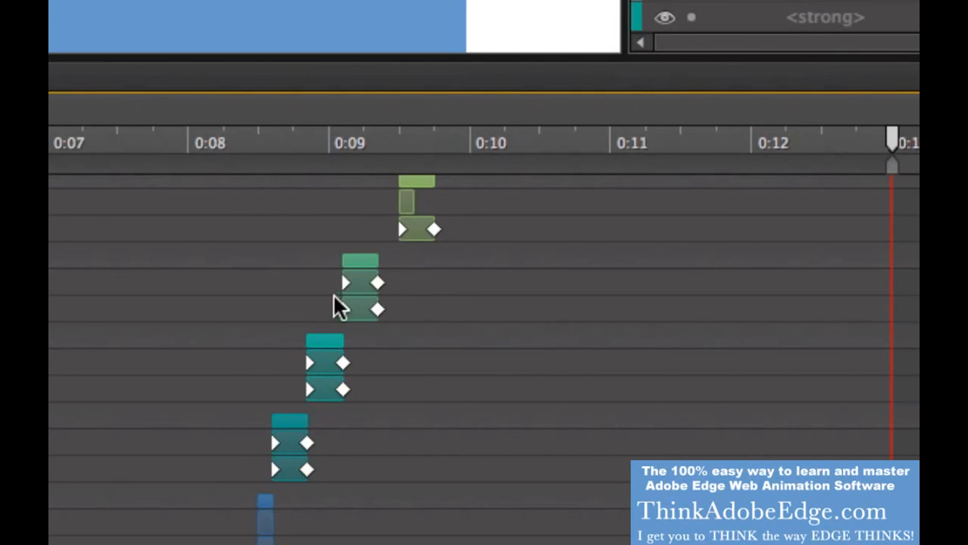
Step: Spread the upper three letters' later transitions apart so they start at about 0:09.35, 0:10.15 and 0:11.15, from lowest to topmost
left_click(333, 345)
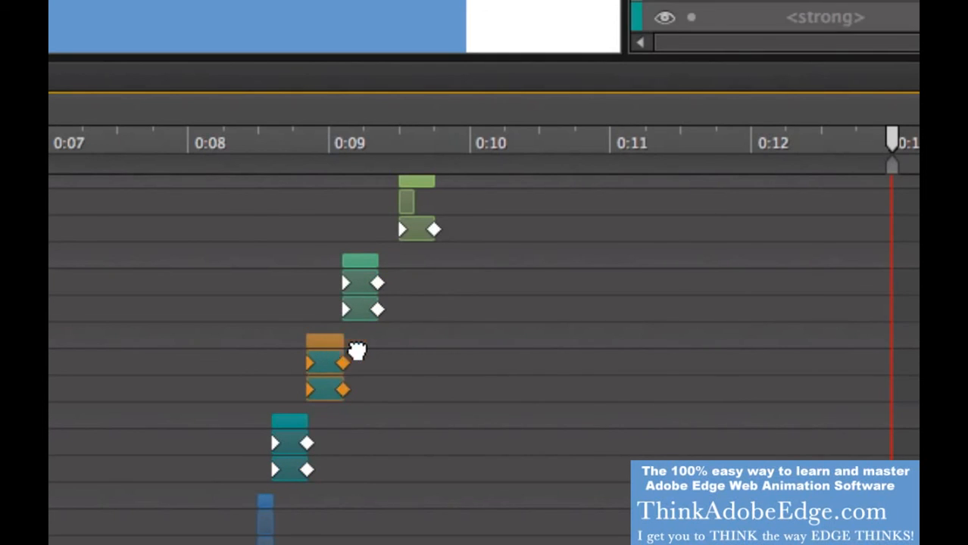
left_click_drag(357, 351, 427, 351)
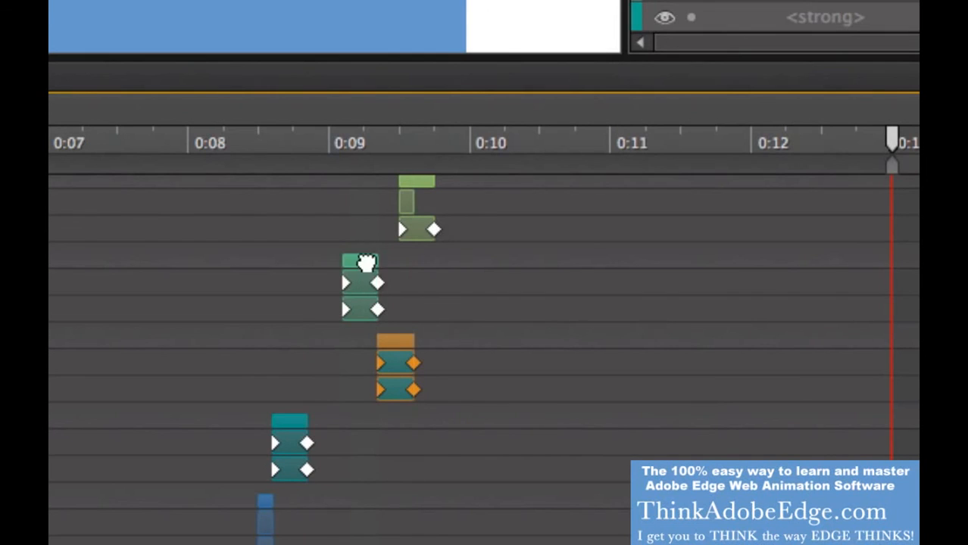
left_click_drag(366, 263, 513, 267)
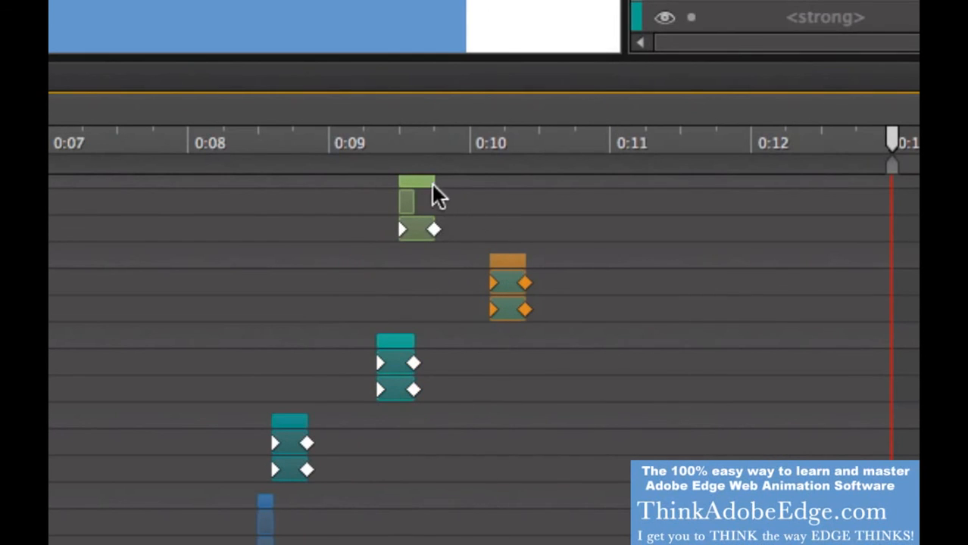
left_click_drag(436, 184, 655, 215)
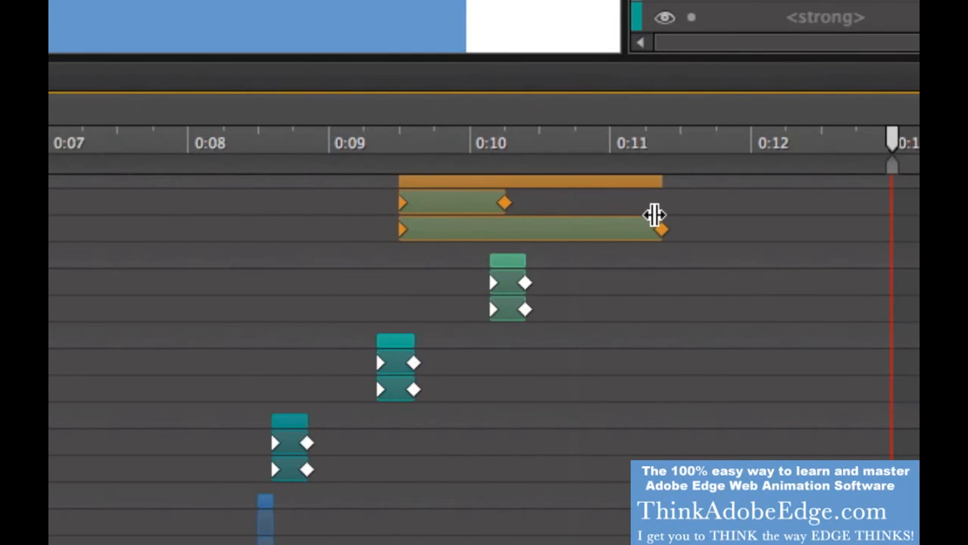
key("ctrl+z")
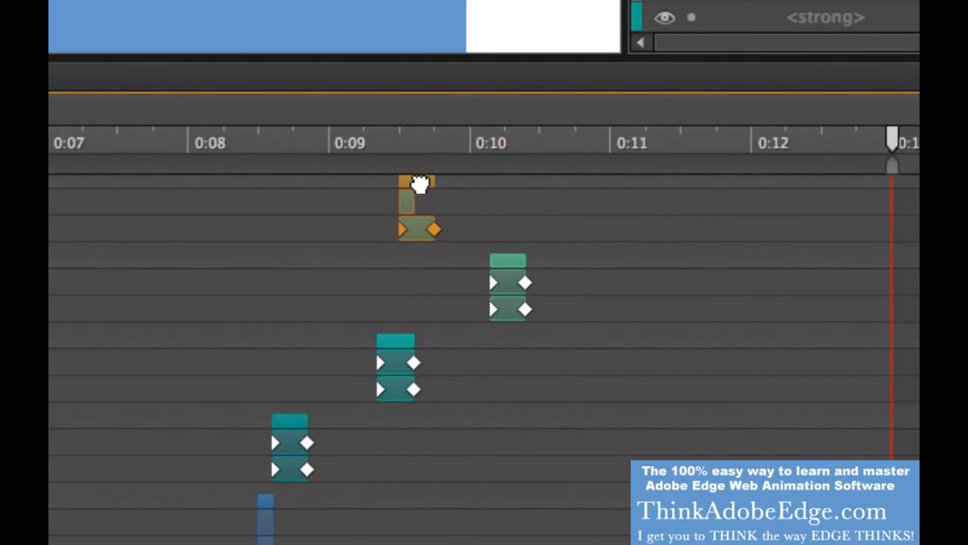
left_click_drag(419, 183, 650, 198)
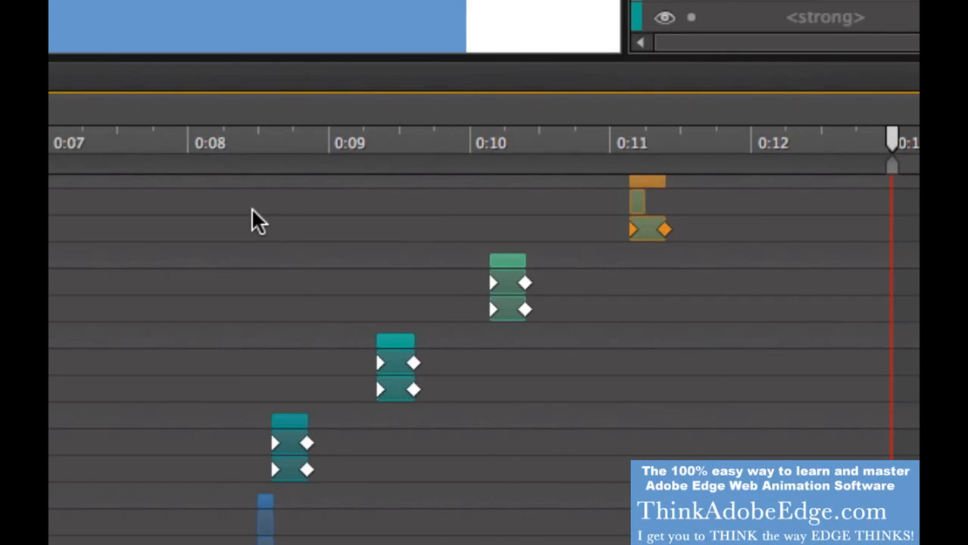
Step: Shift the spread-out later transitions earlier as a shrinking group, so each letter starts where the previous one ends and the topmost starts at about 0:09.35
left_click_drag(252, 211, 707, 447)
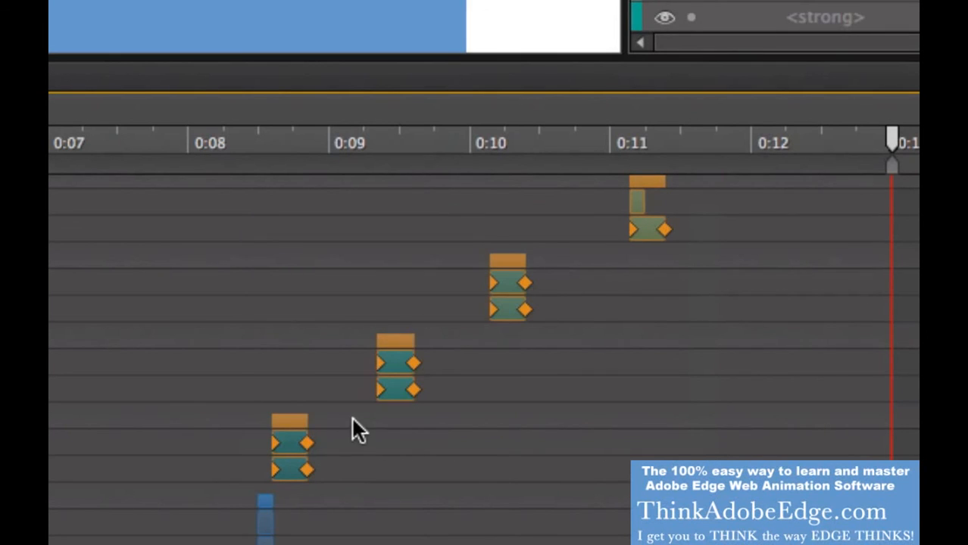
left_click(282, 433, "shift")
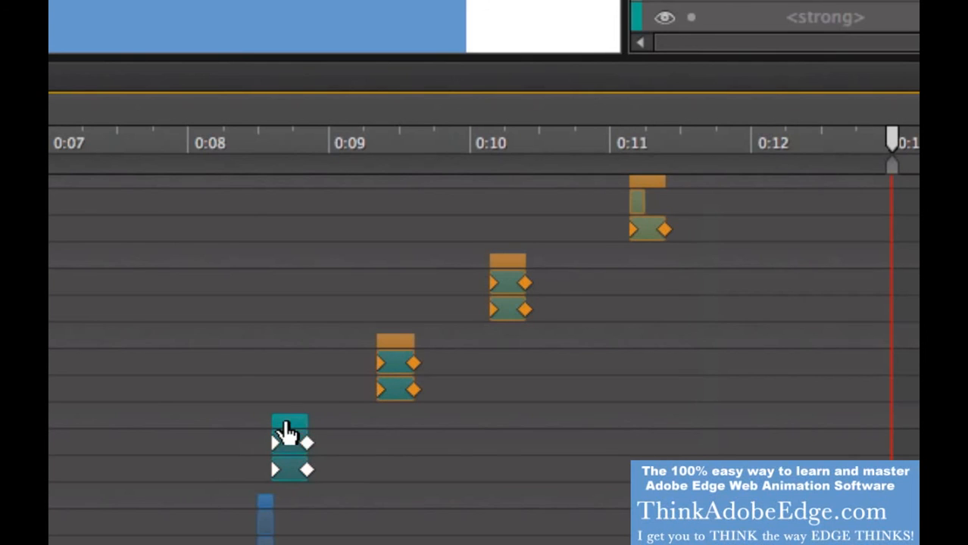
left_click_drag(395, 350, 325, 353)
left_click(325, 354, "shift")
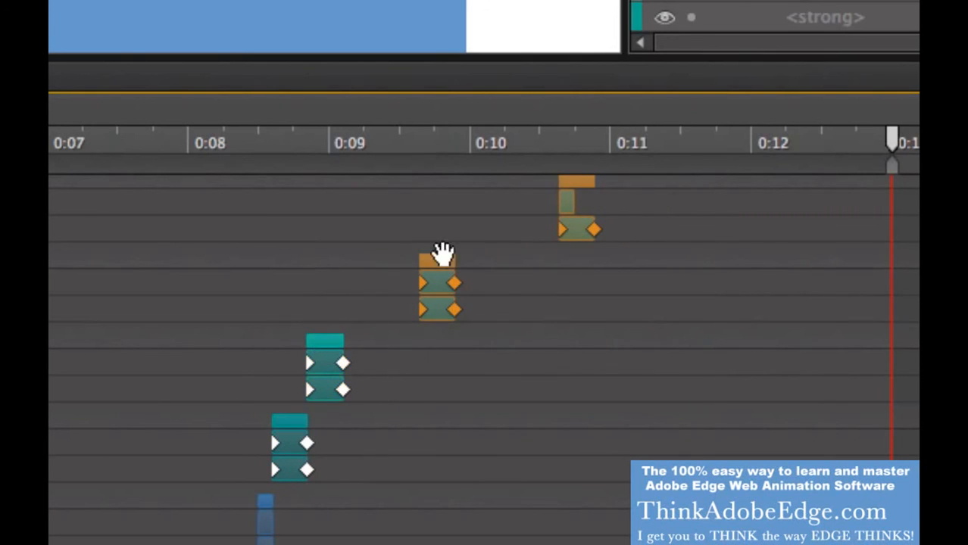
left_click_drag(441, 259, 351, 262)
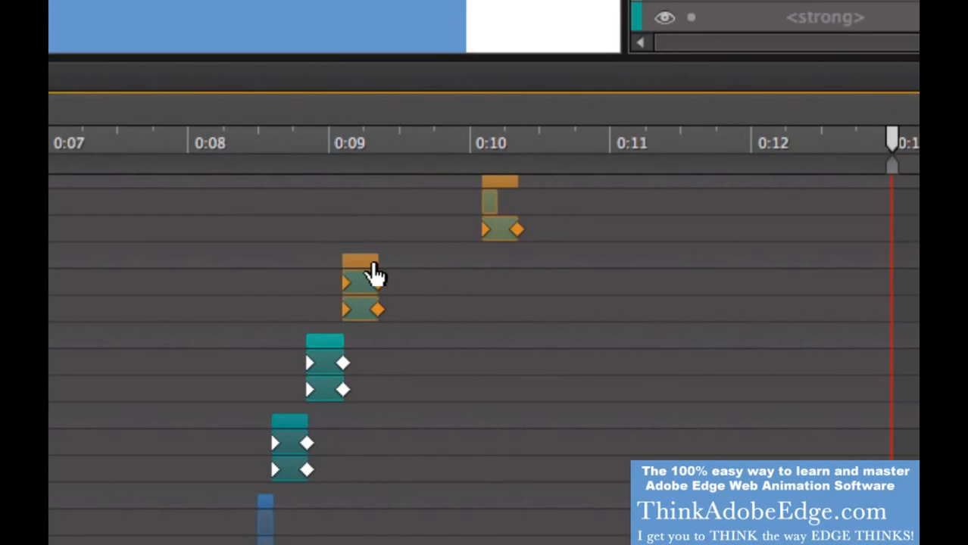
left_click(368, 274, "shift")
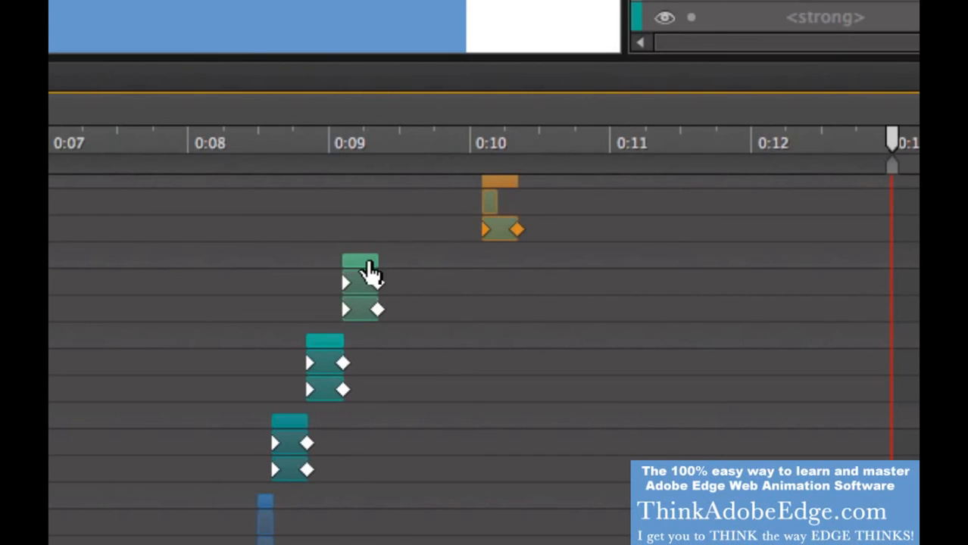
left_click(364, 263, "shift")
left_click(364, 264, "shift")
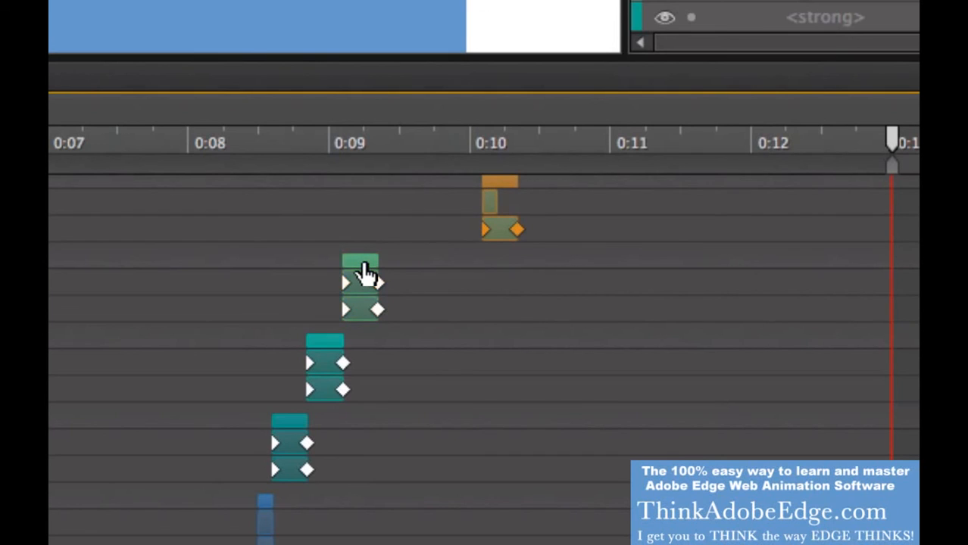
left_click(364, 264, "shift")
left_click(365, 274, "shift")
left_click_drag(503, 184, 391, 212)
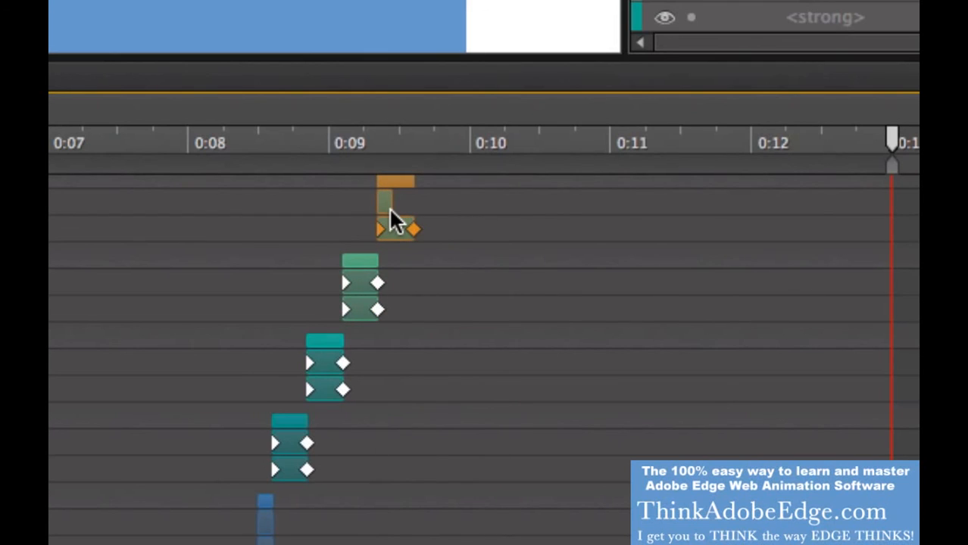
Step: Select and deselect the first letter's opening transition at the start of the timeline to compare the transition properties with the element properties
key("equal")
key("equal")
key("equal")
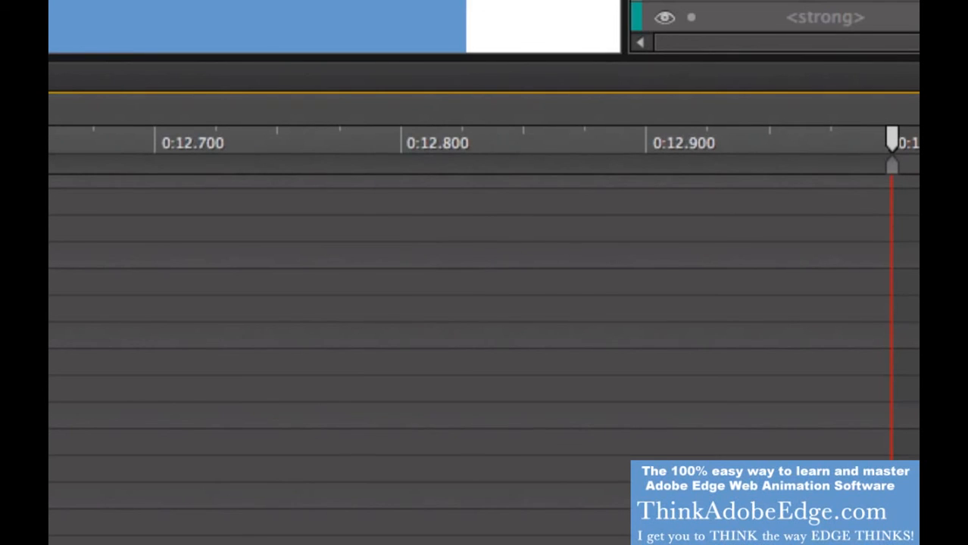
scroll(484, 318, "left", 20)
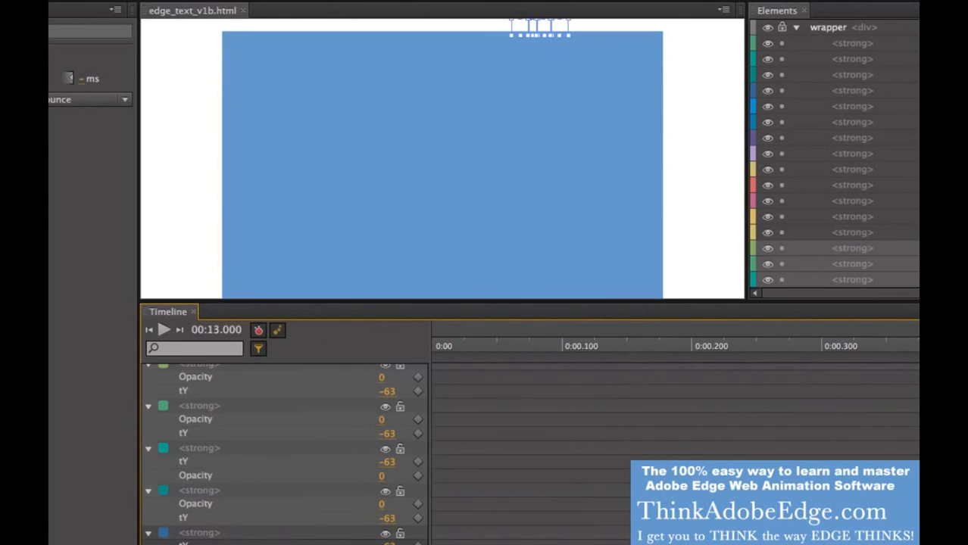
scroll(531, 454, "up", 10)
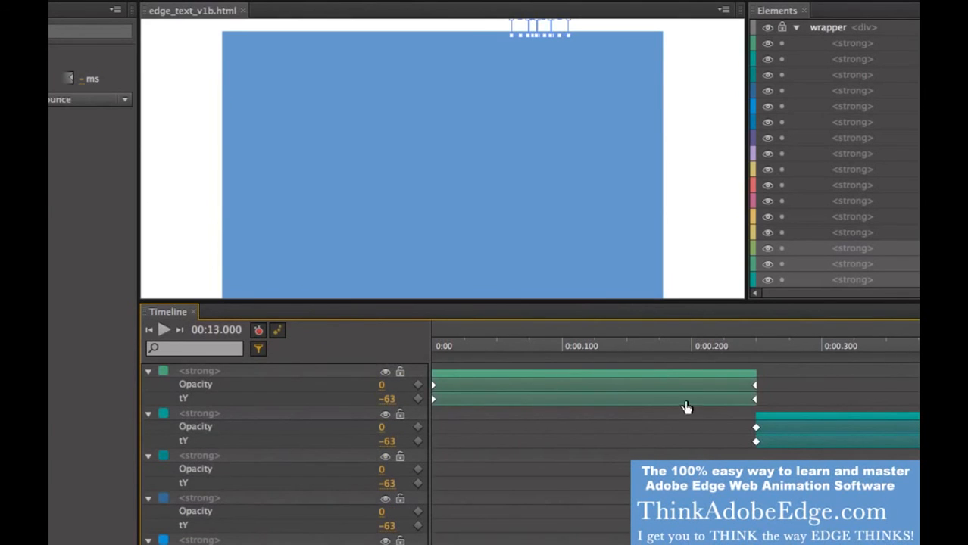
left_click(663, 375)
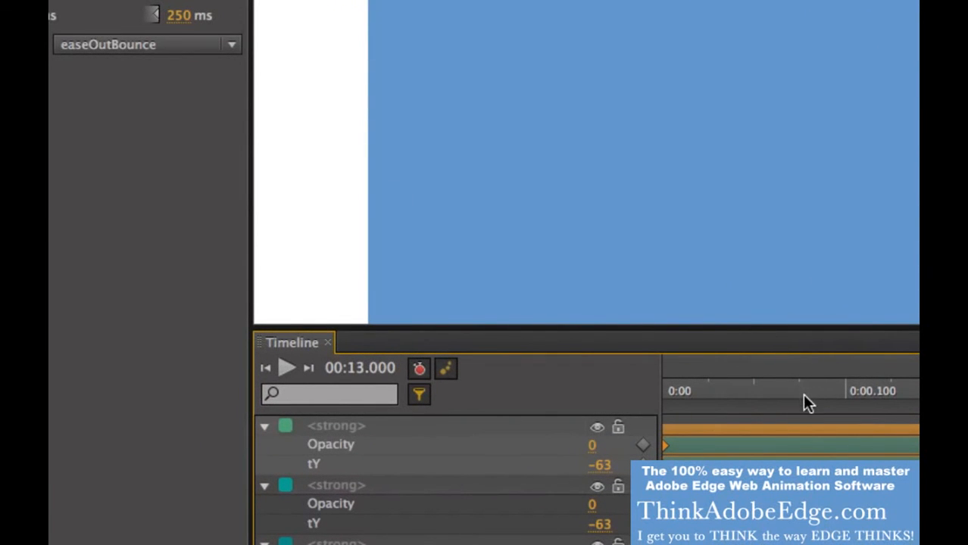
left_click(811, 431)
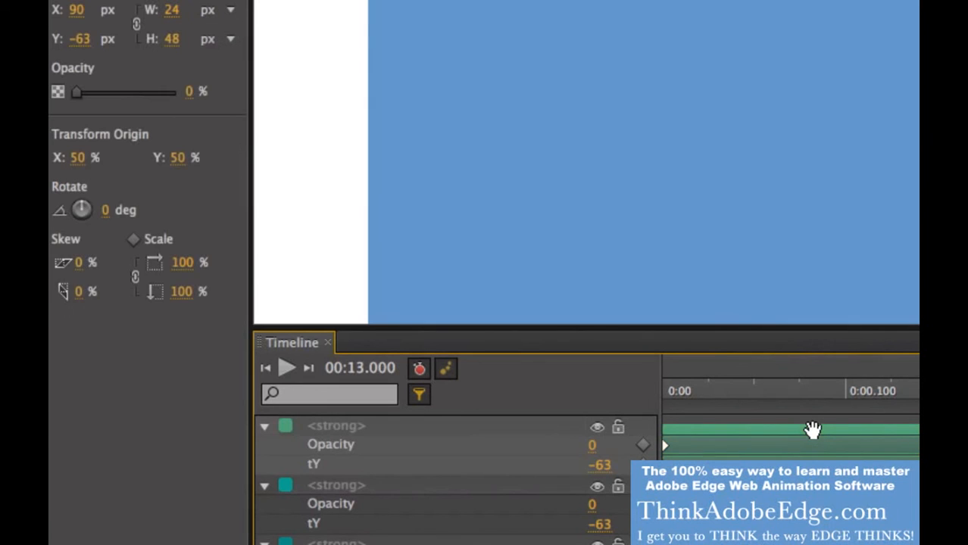
left_click(812, 432)
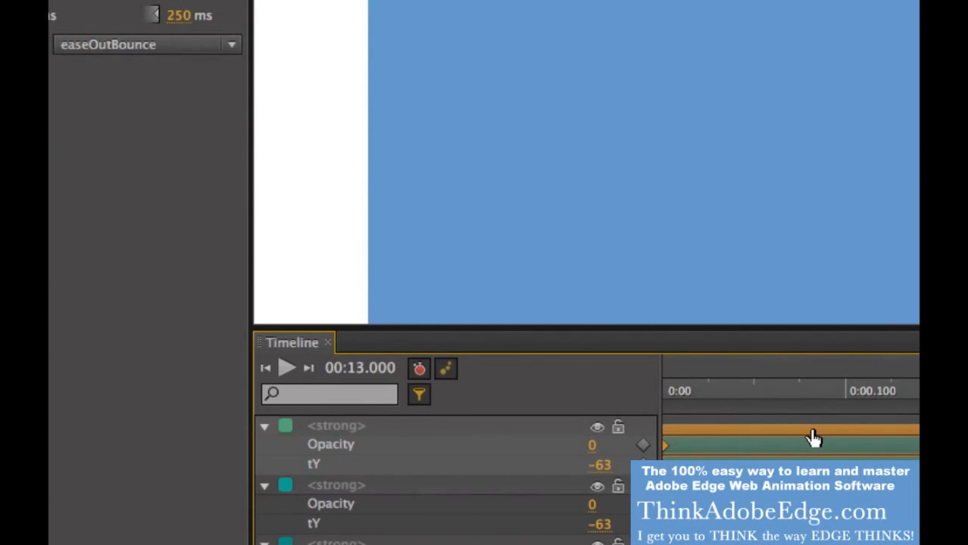
left_click(812, 430)
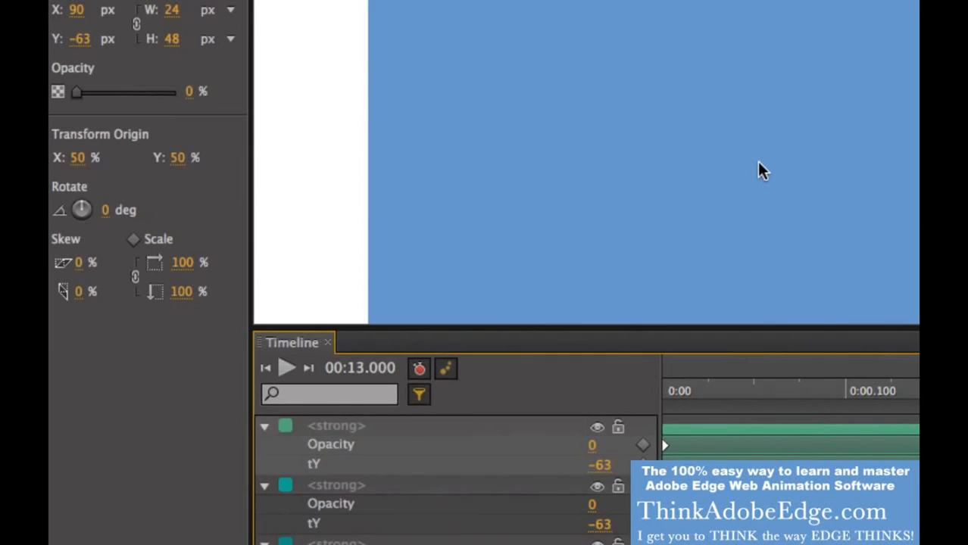